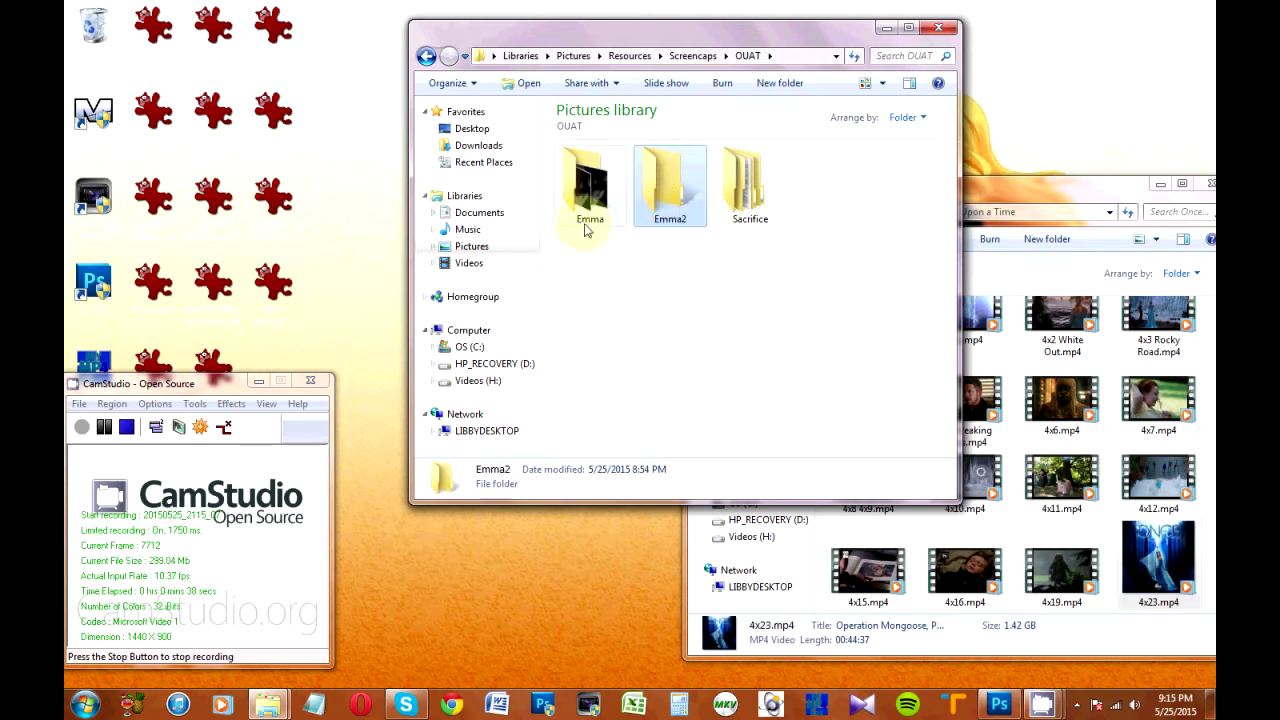
Open the video 4x23.mp4 in KMPlayer and lower its playback volume to about 4%.
click(1158, 560)
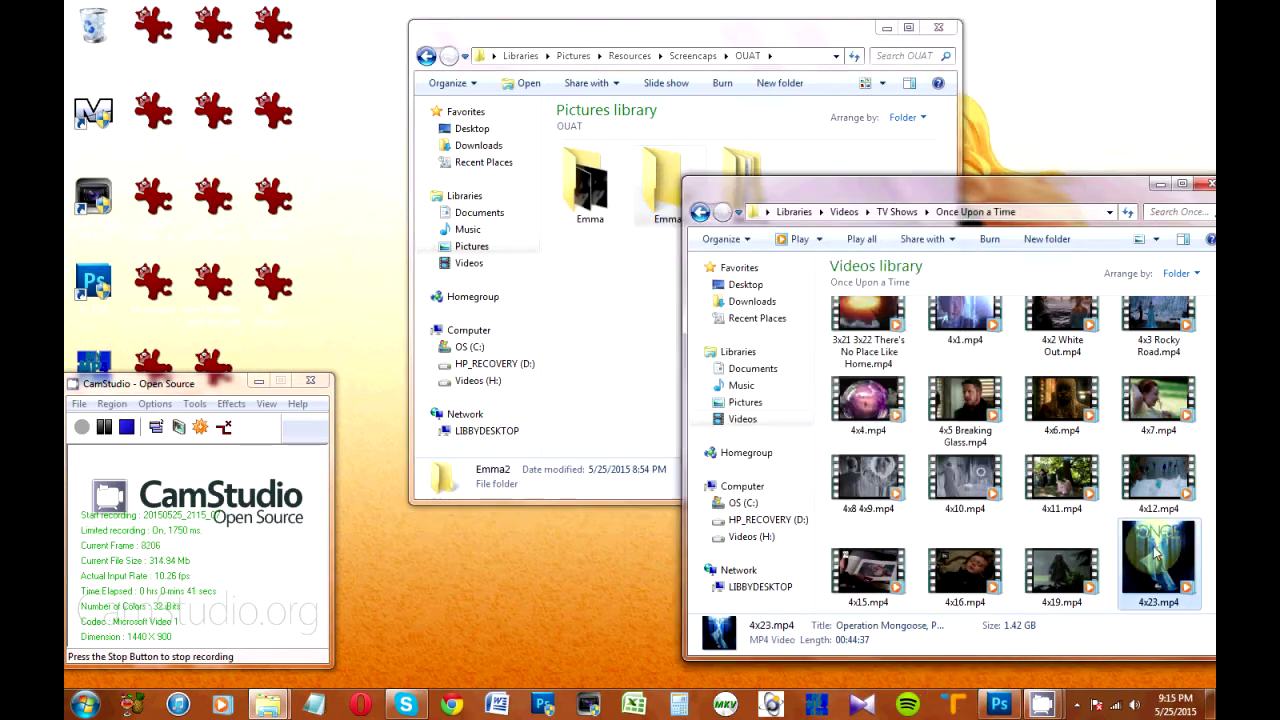
right_click(1158, 545)
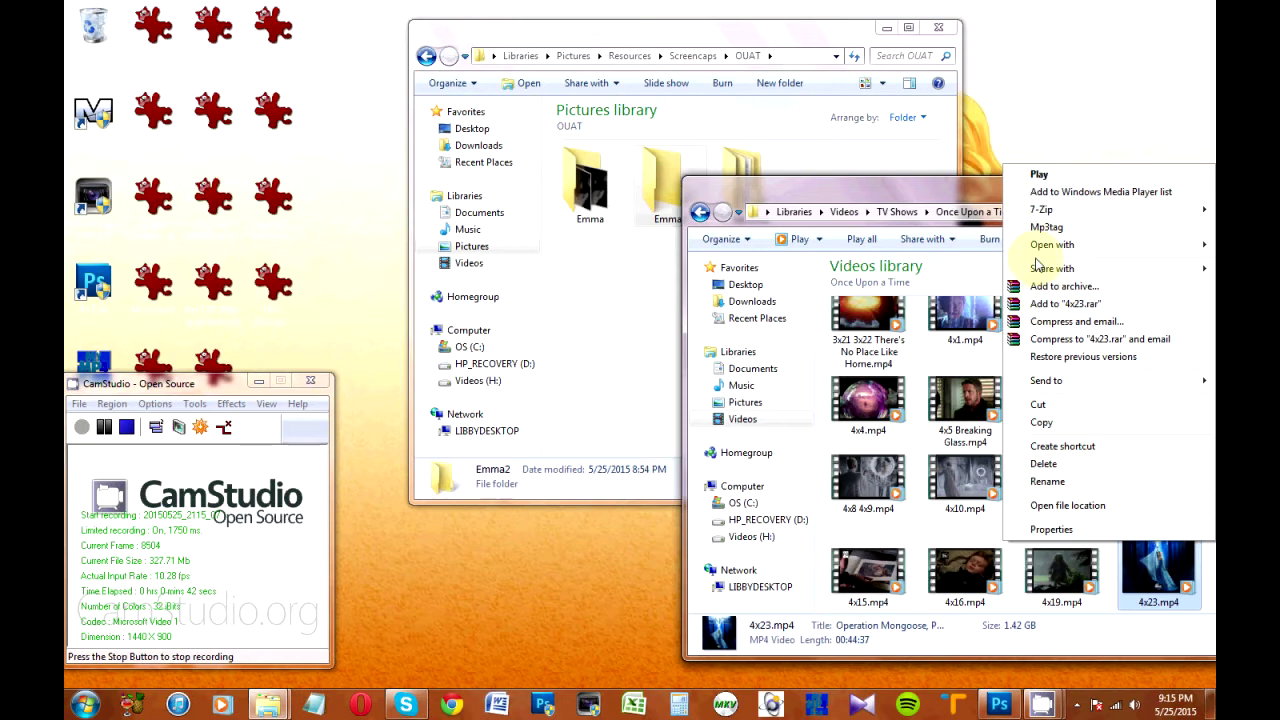
mouse_move(1045, 245)
click(858, 292)
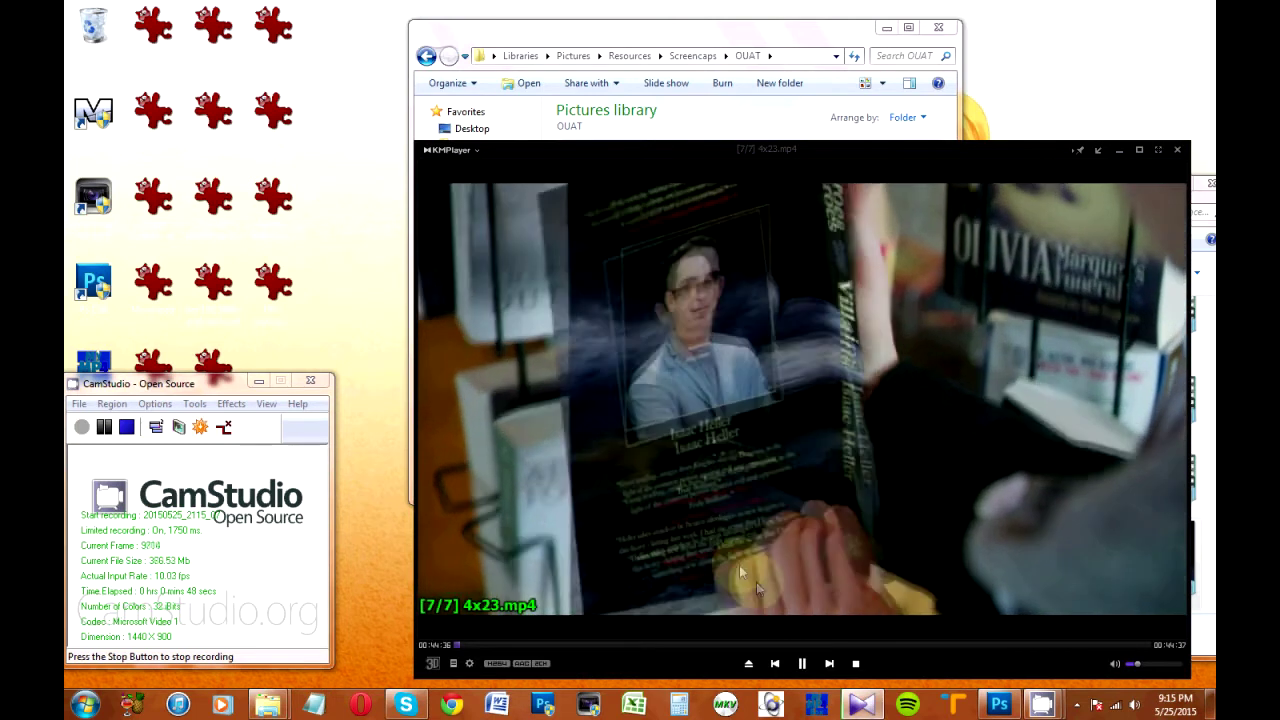
drag(1138, 664, 1131, 665)
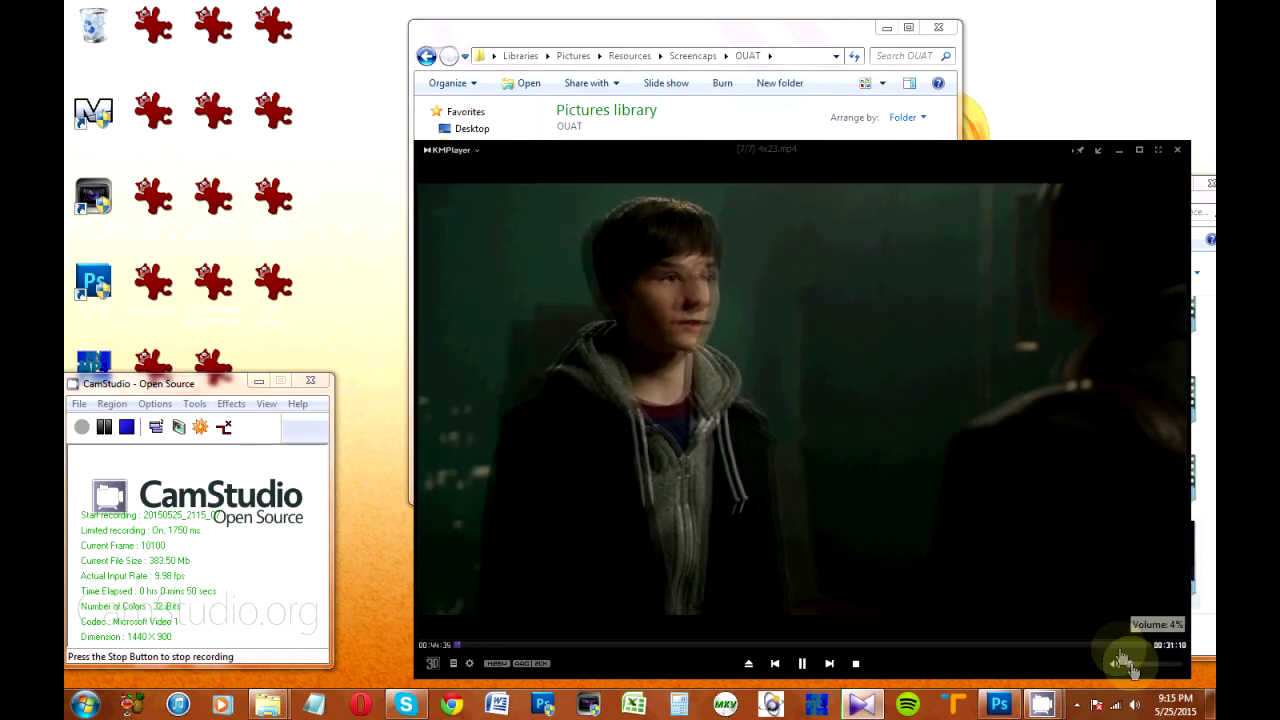
Seek to the scene near the end of the video, with about 1:17 remaining, and pause playback there.
click(1126, 646)
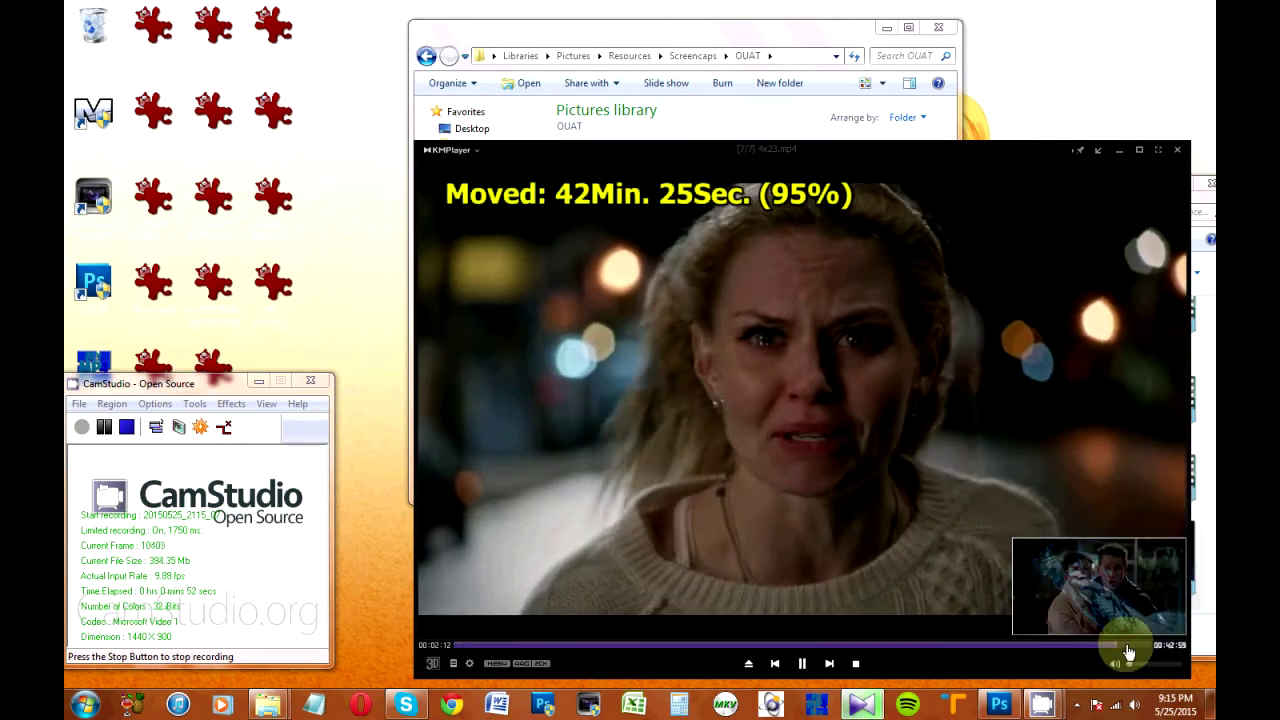
click(1128, 648)
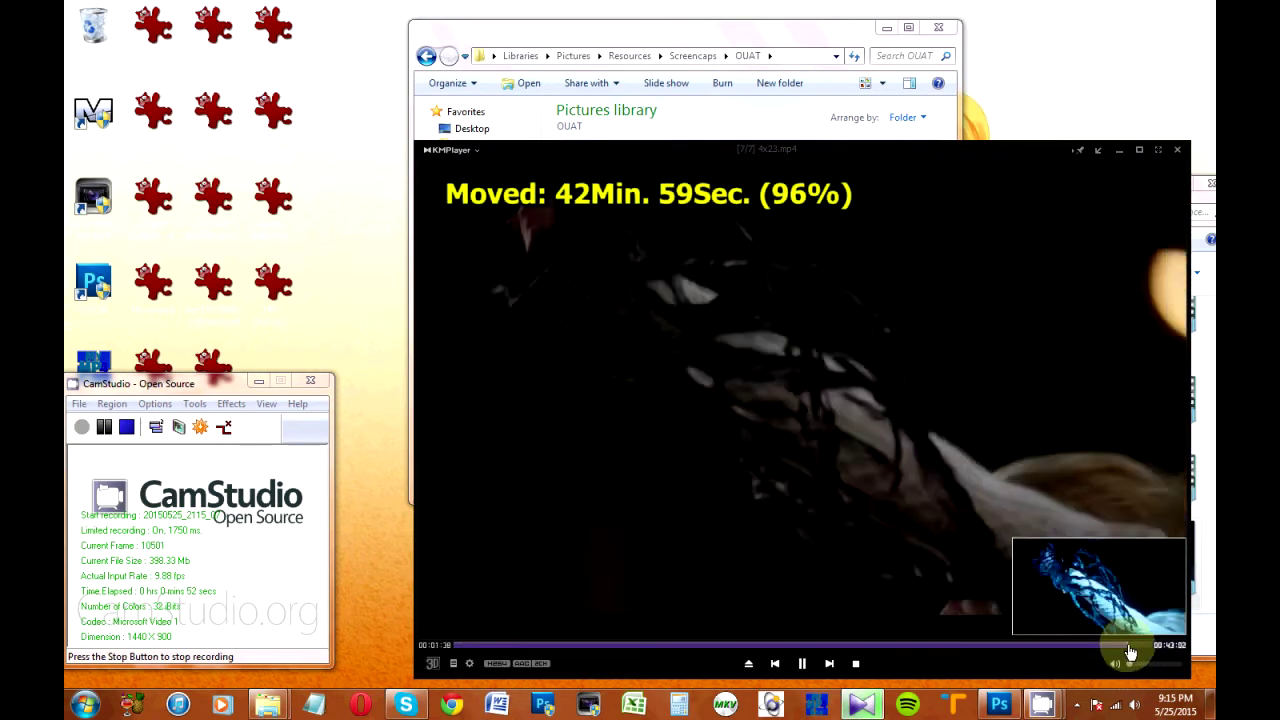
click(1133, 648)
click(1133, 648)
click(1131, 648)
click(1132, 648)
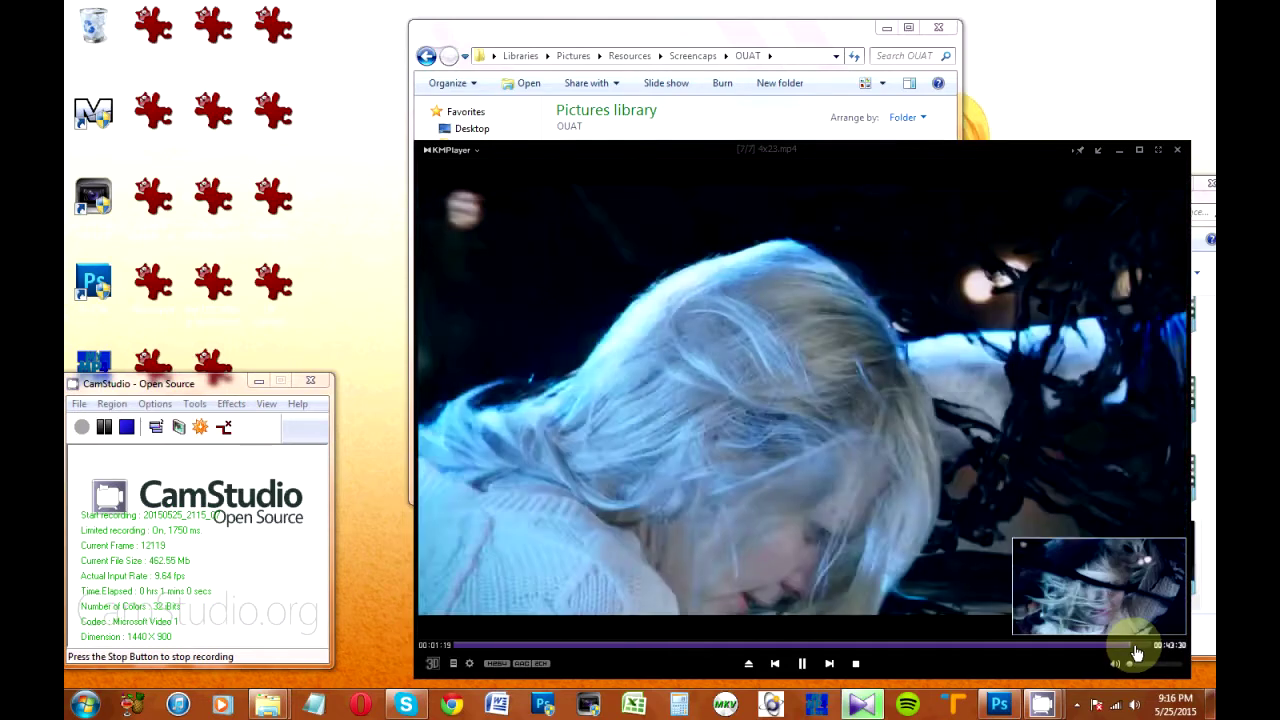
click(805, 667)
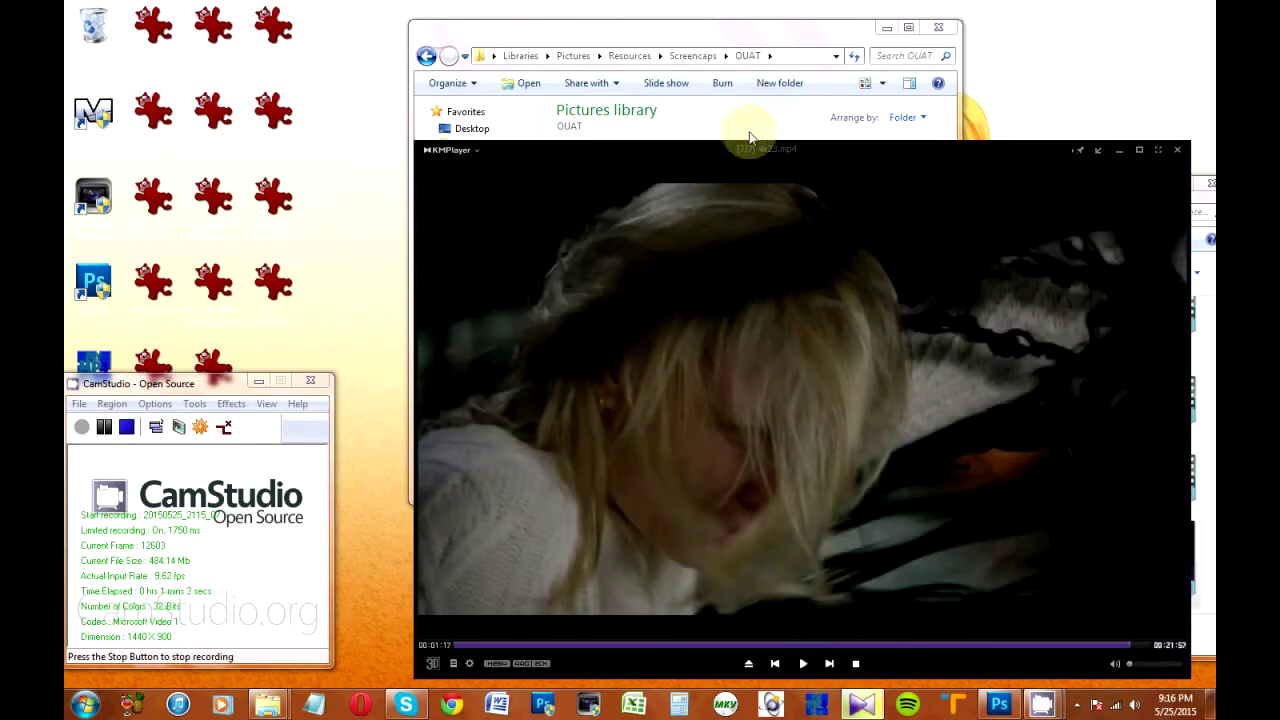
Open the Frame Extraction settings for the paused video and move the dialog clear of the picture.
right_click(772, 146)
drag(753, 142, 791, 142)
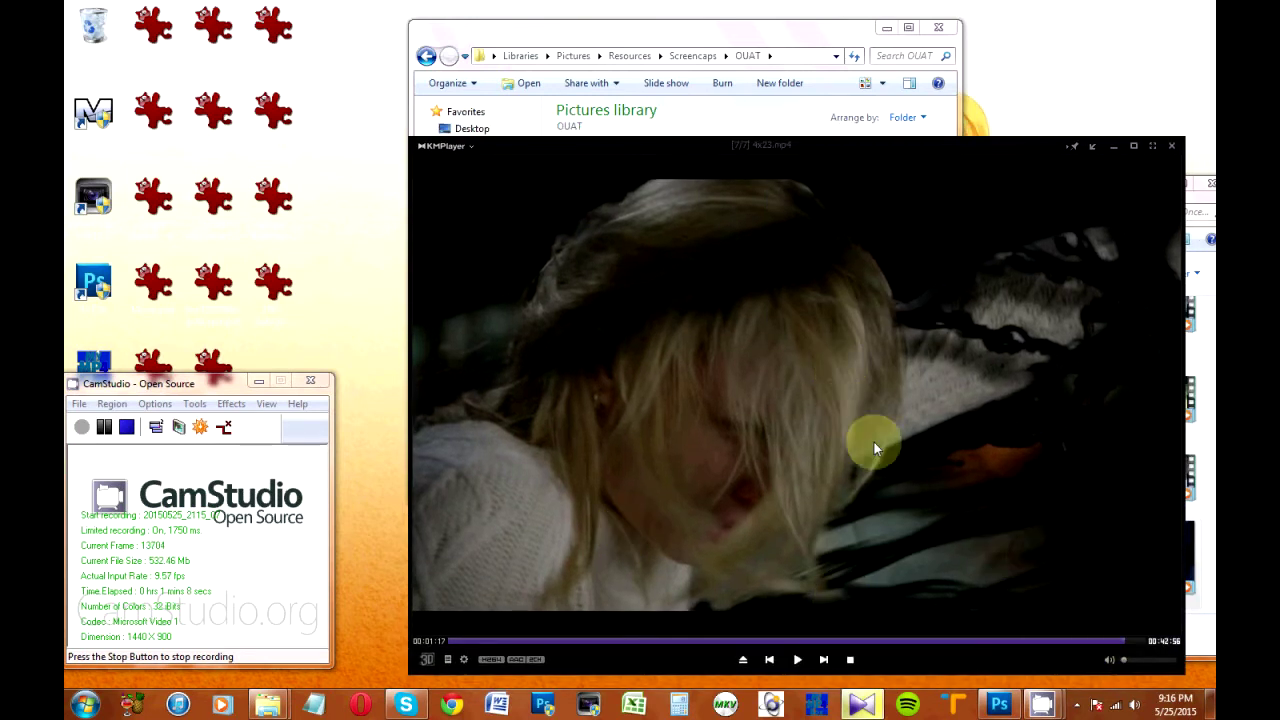
click(467, 146)
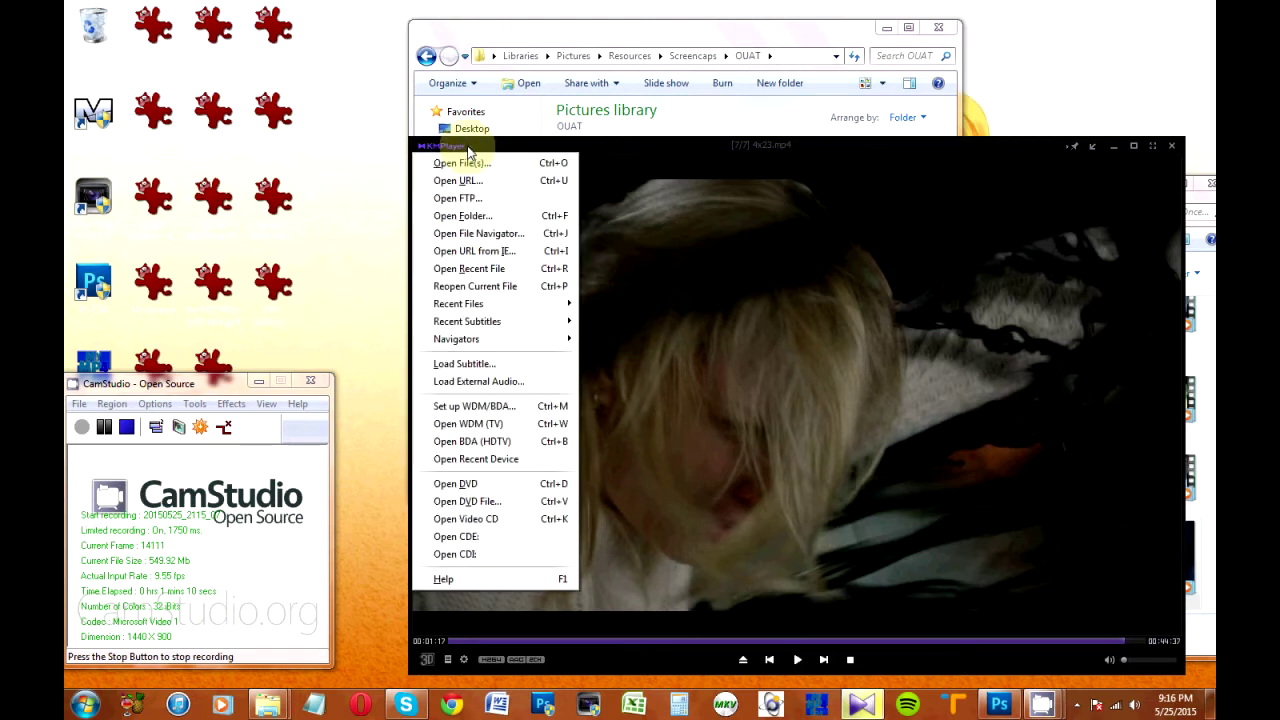
right_click(771, 146)
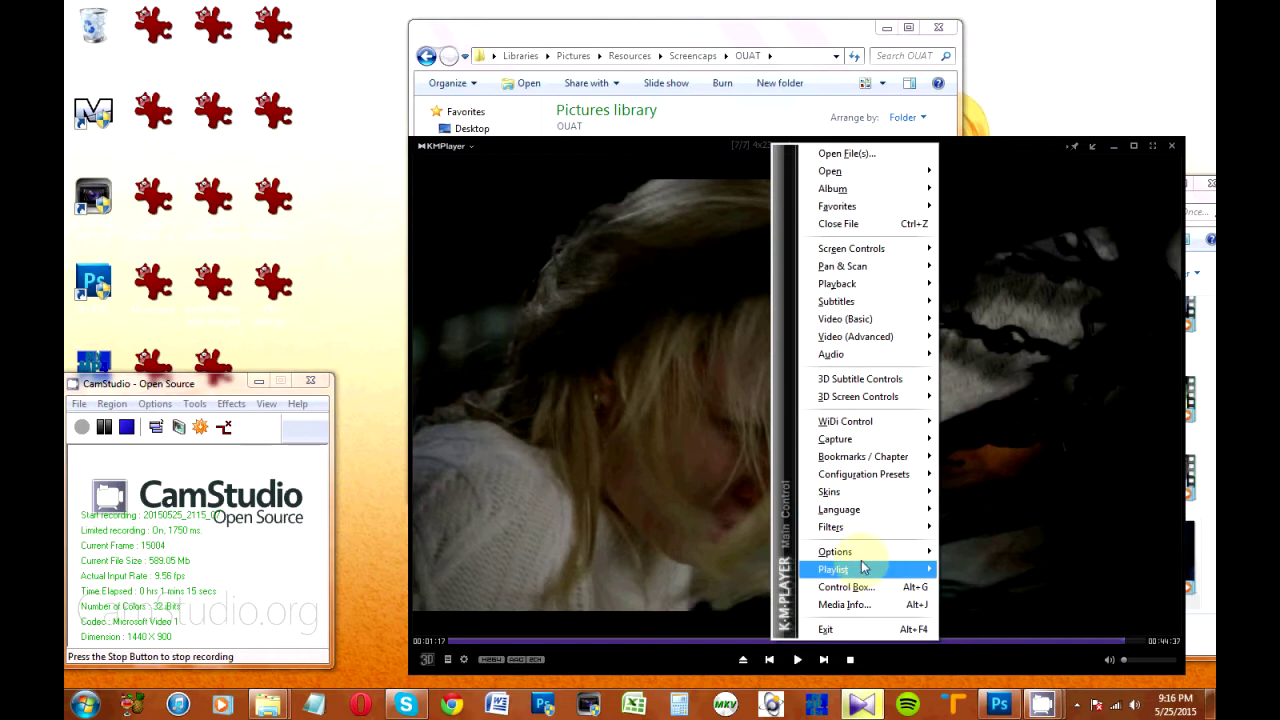
mouse_move(852, 442)
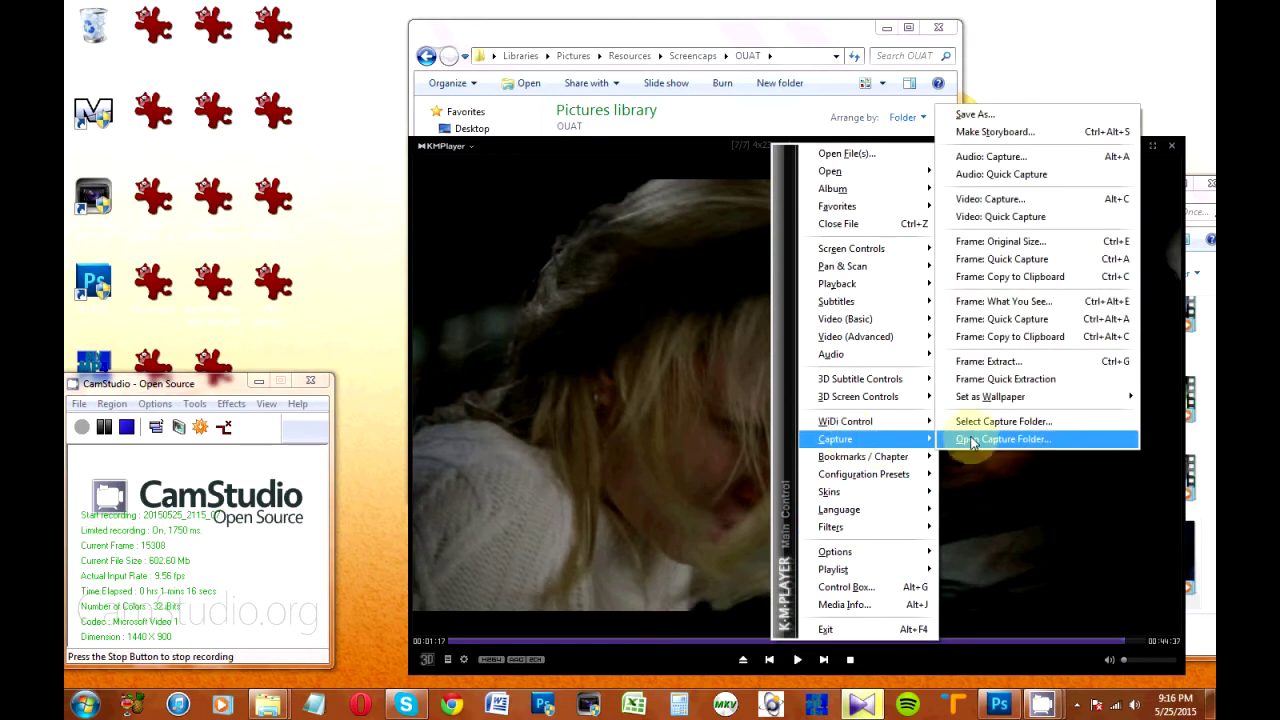
click(1039, 370)
drag(695, 170, 313, 143)
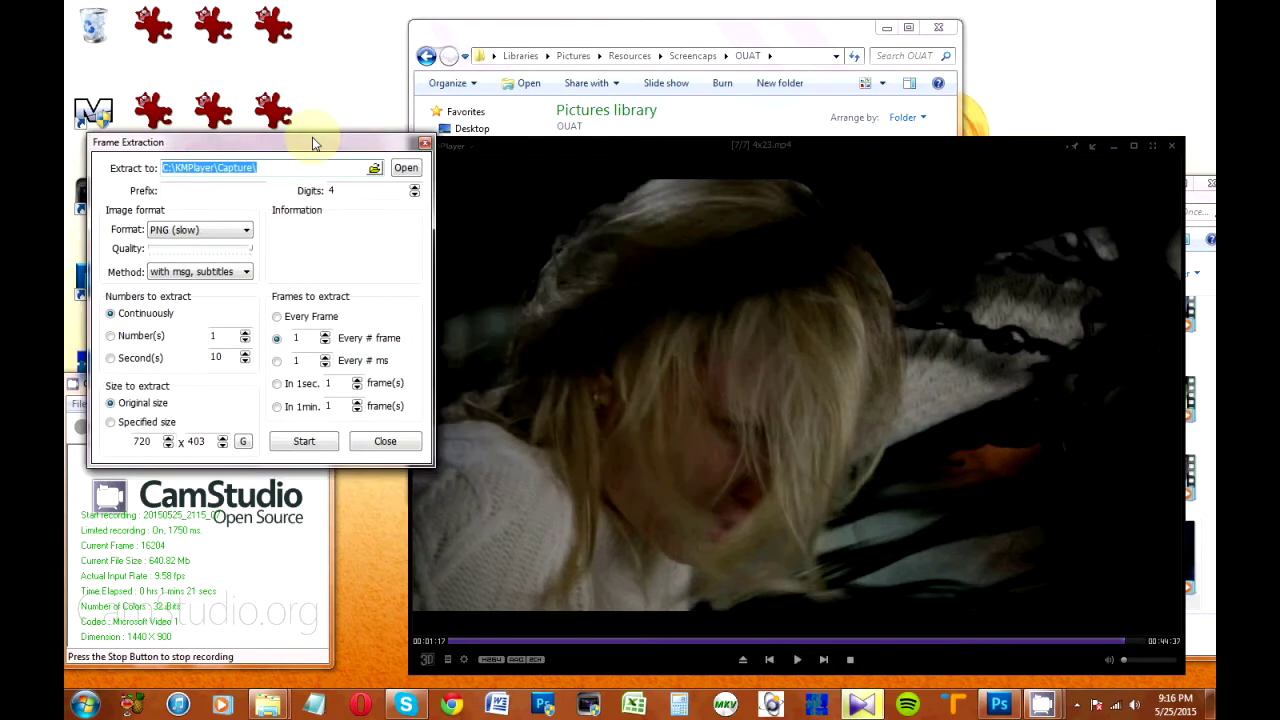
Set the extraction folder to Emma2 inside My Pictures > Resources > Screencaps > OUAT.
click(374, 170)
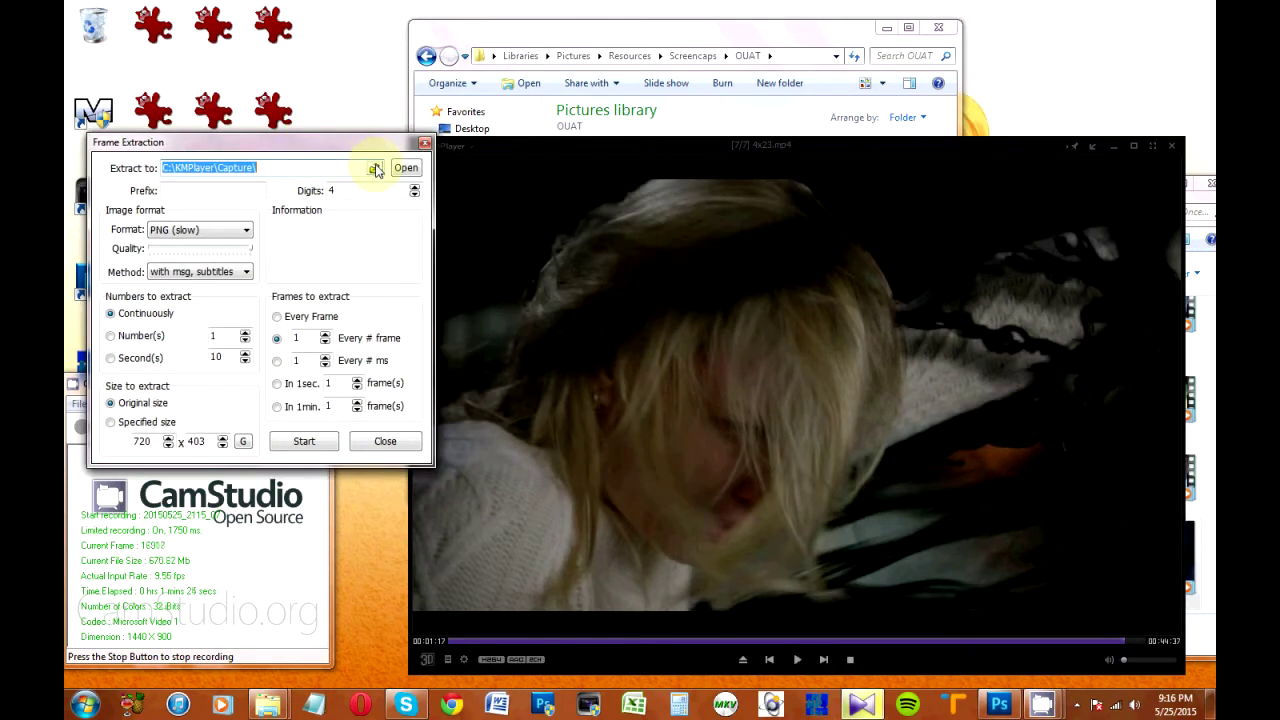
scroll(600, 362, up, 2)
click(535, 333)
scroll(555, 395, down, 2)
click(549, 406)
click(565, 350)
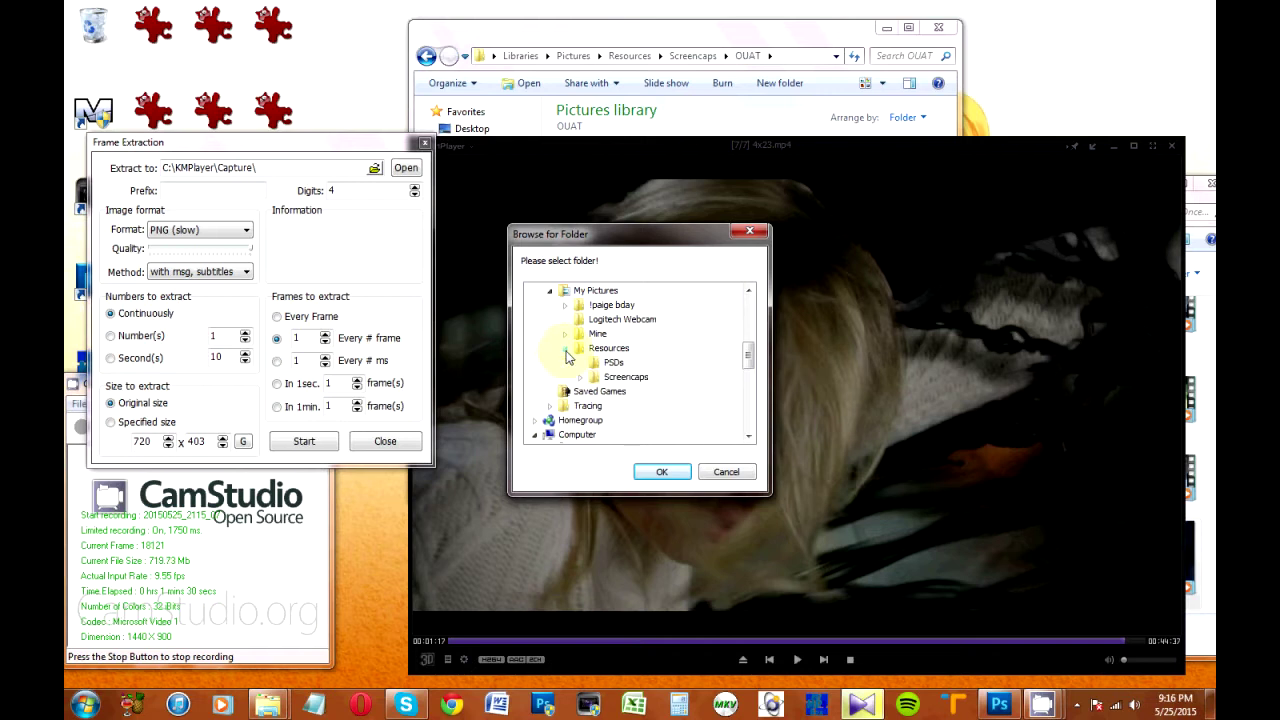
click(580, 377)
scroll(599, 367, down, 1)
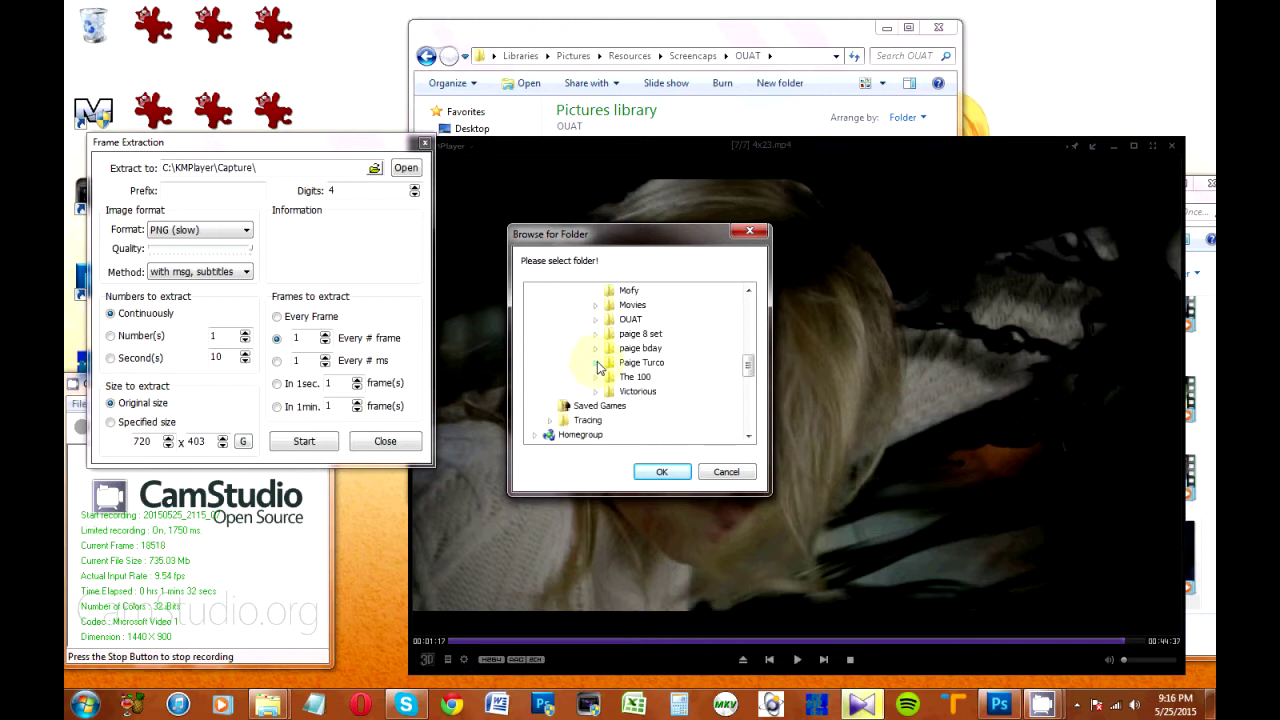
click(596, 319)
click(645, 349)
click(664, 472)
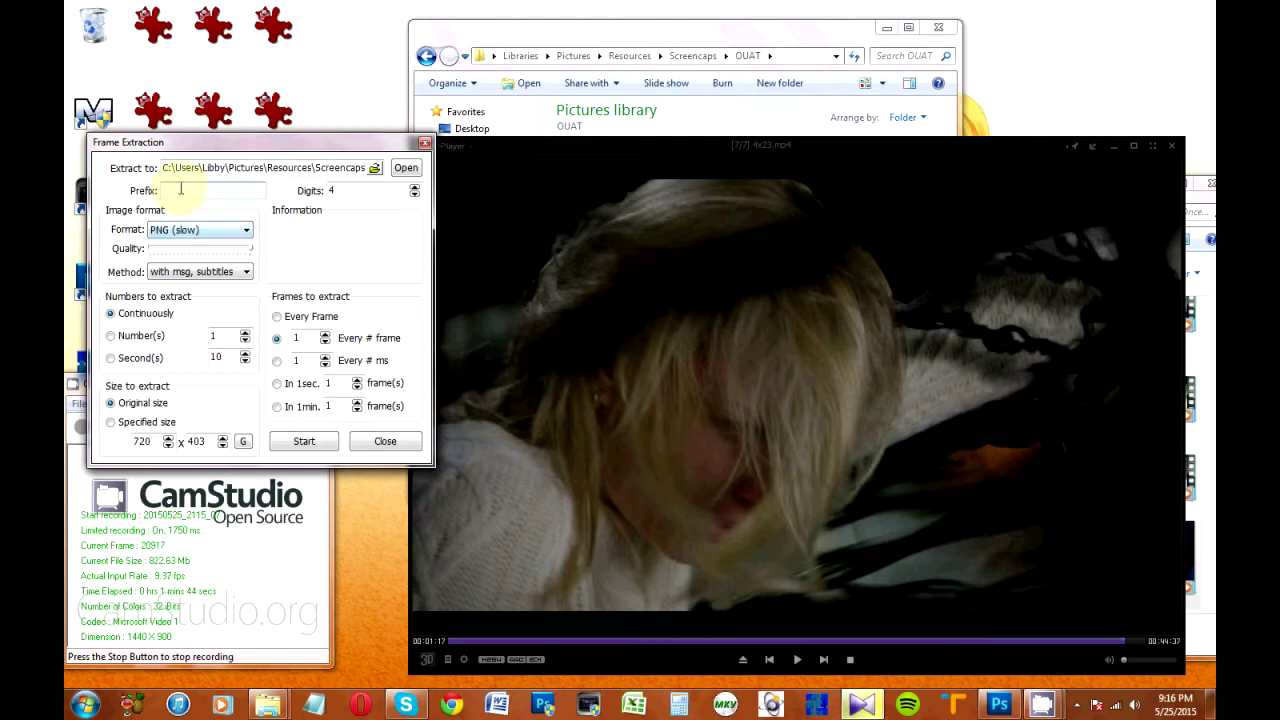
Extract frames continuously as PNG at original size during a brief playback of the scene, and stop the capture.
click(203, 232)
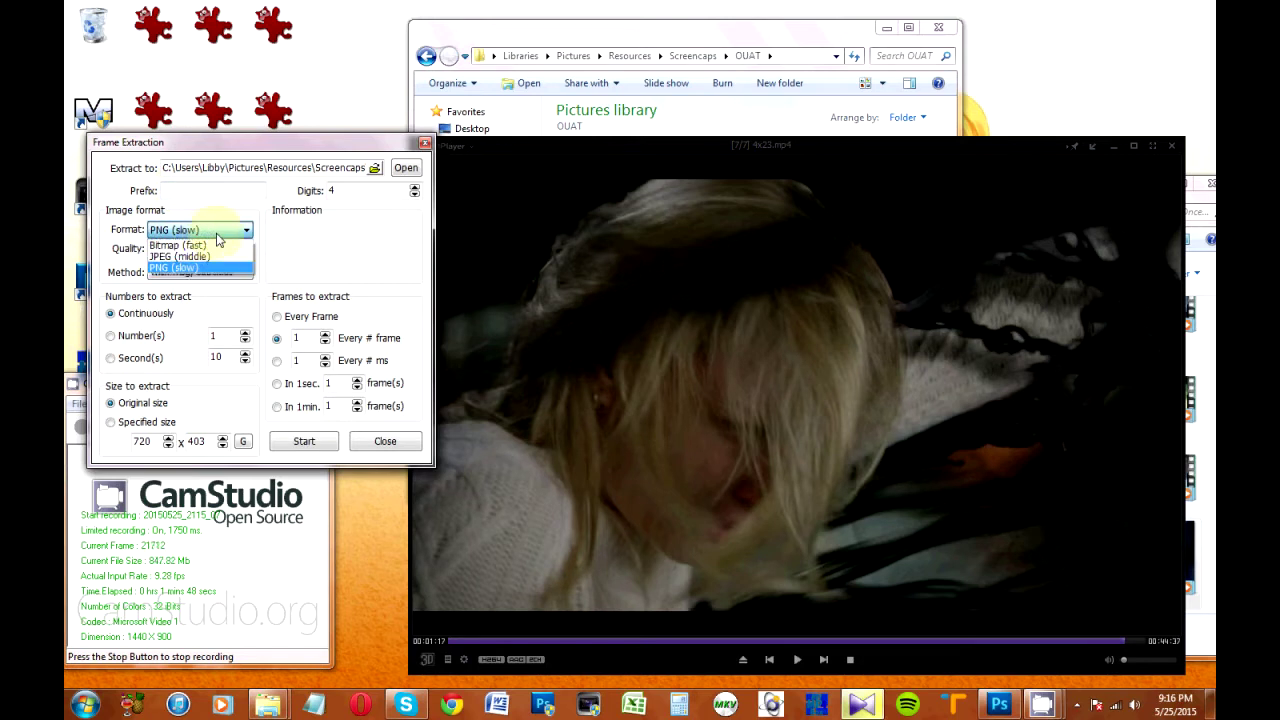
click(217, 236)
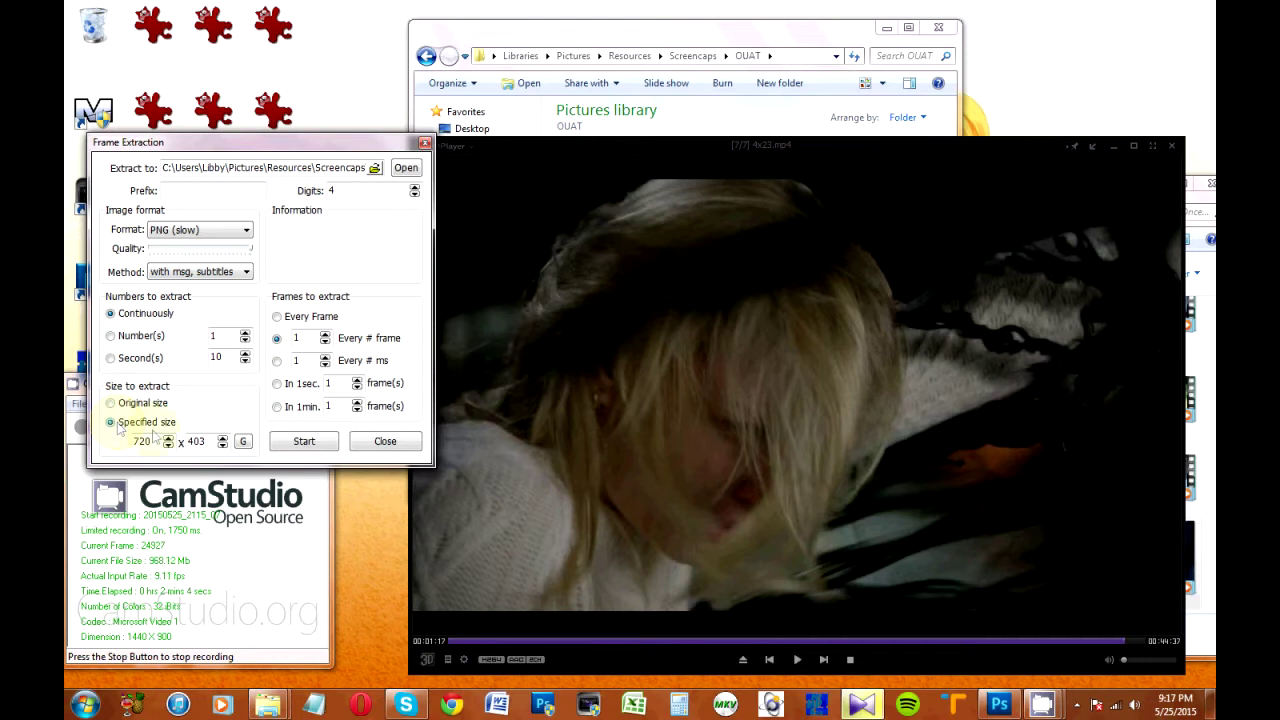
drag(198, 441, 225, 450)
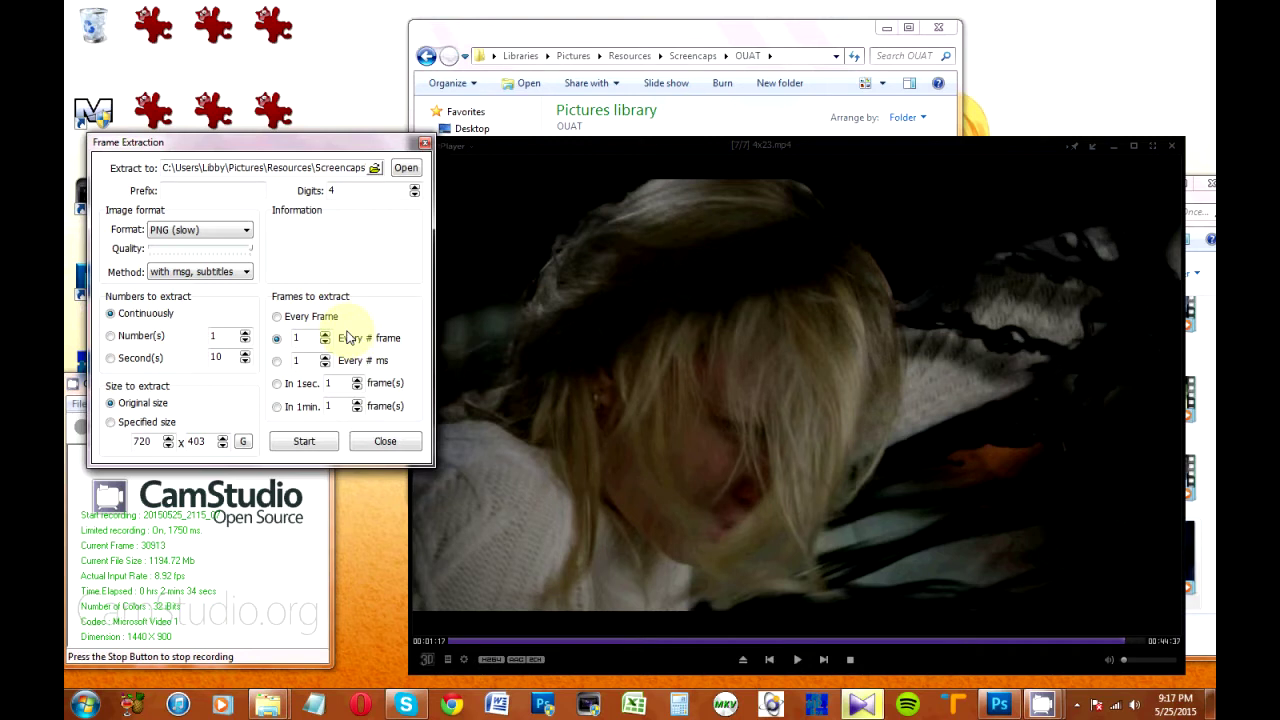
click(303, 441)
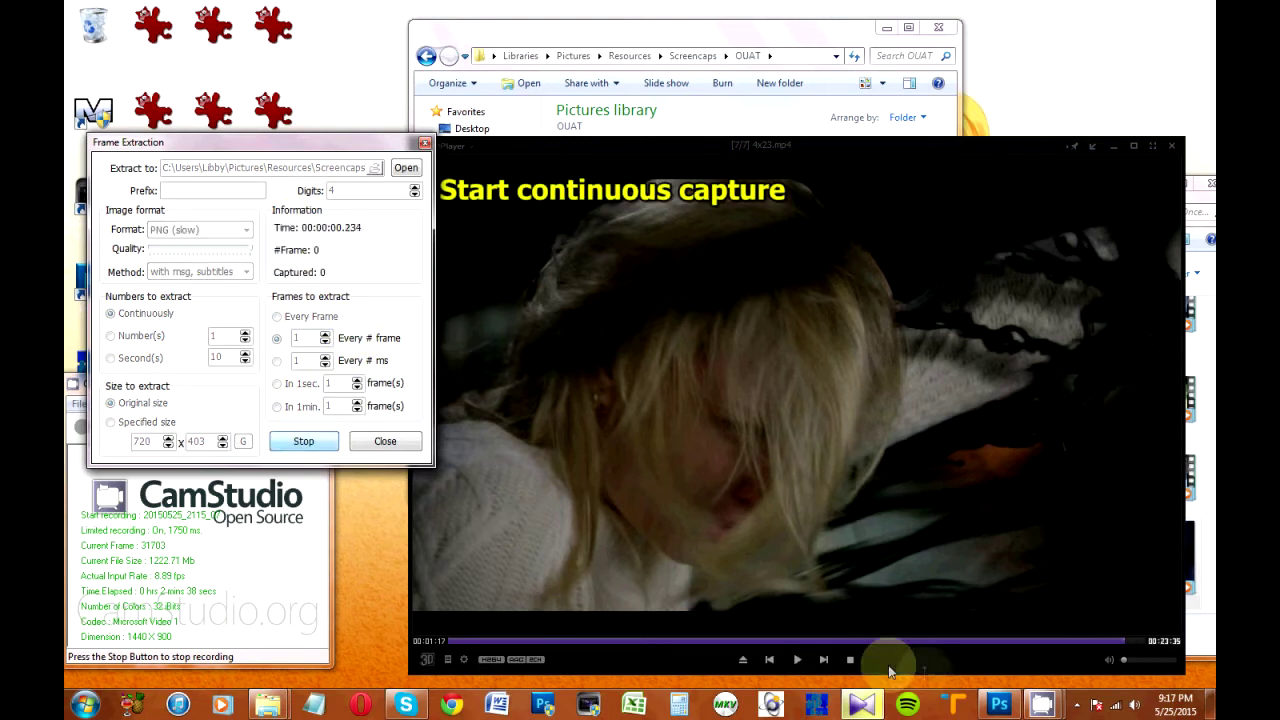
click(796, 659)
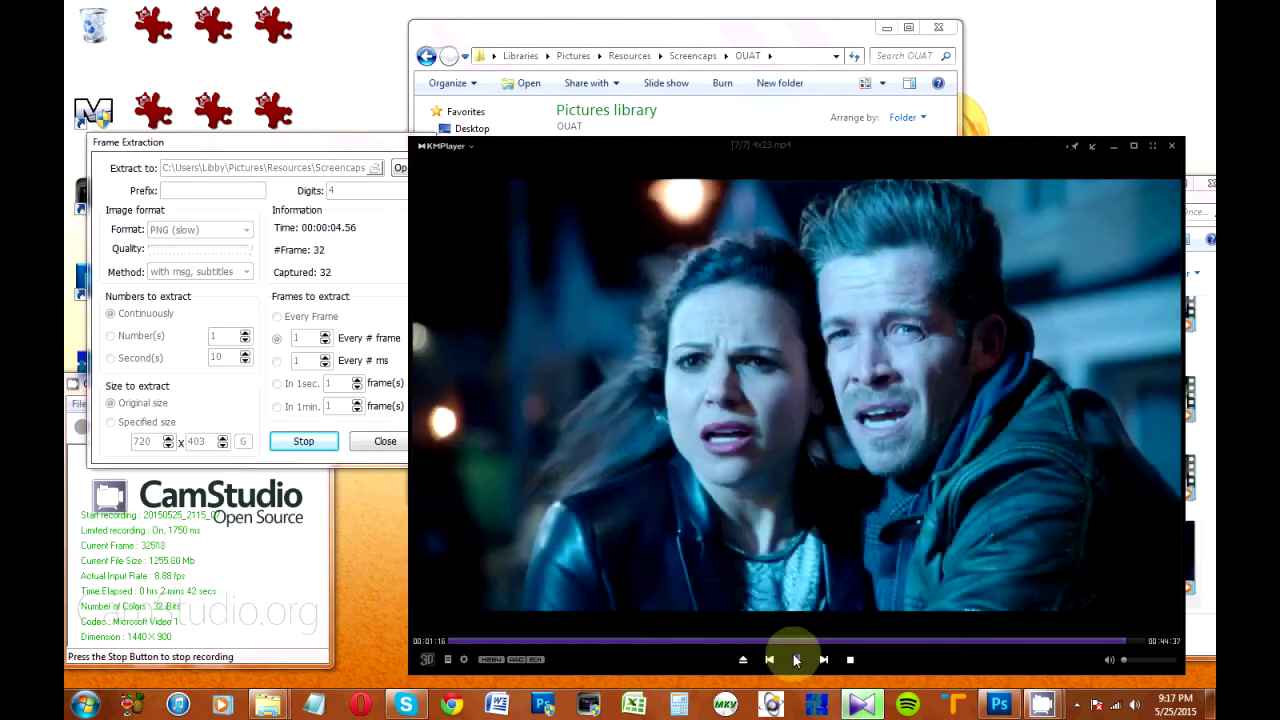
click(796, 659)
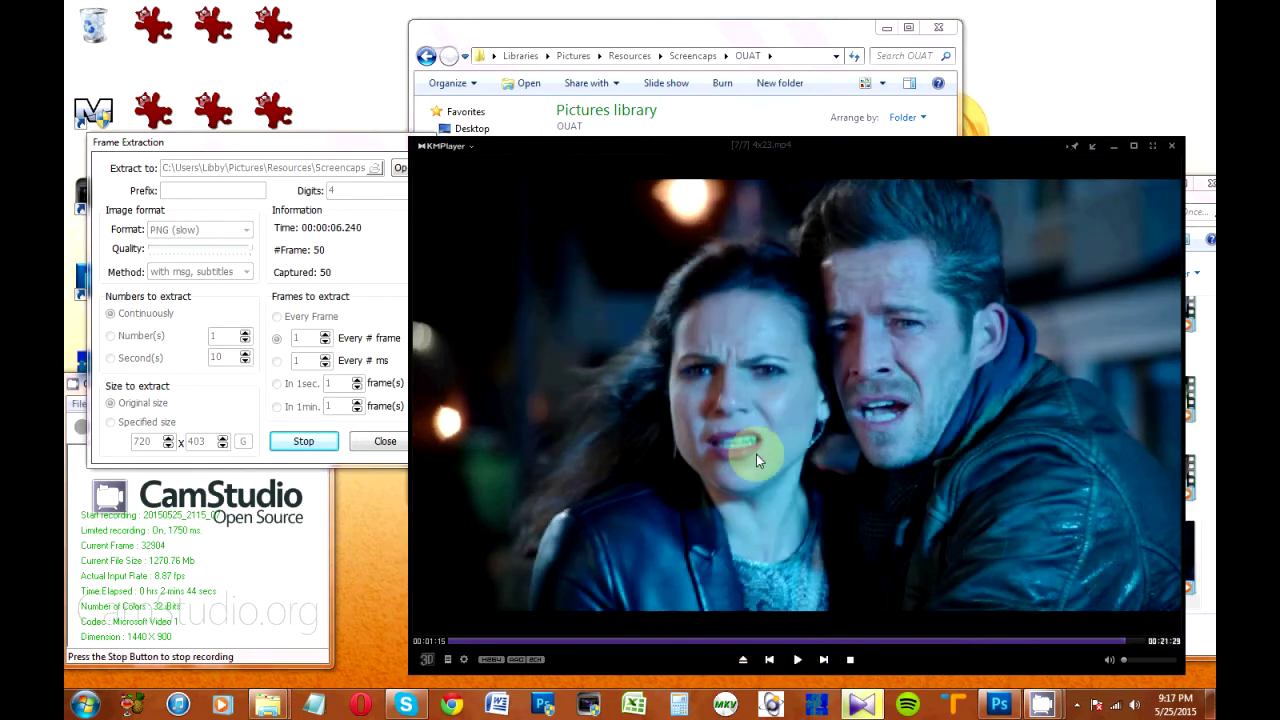
click(305, 443)
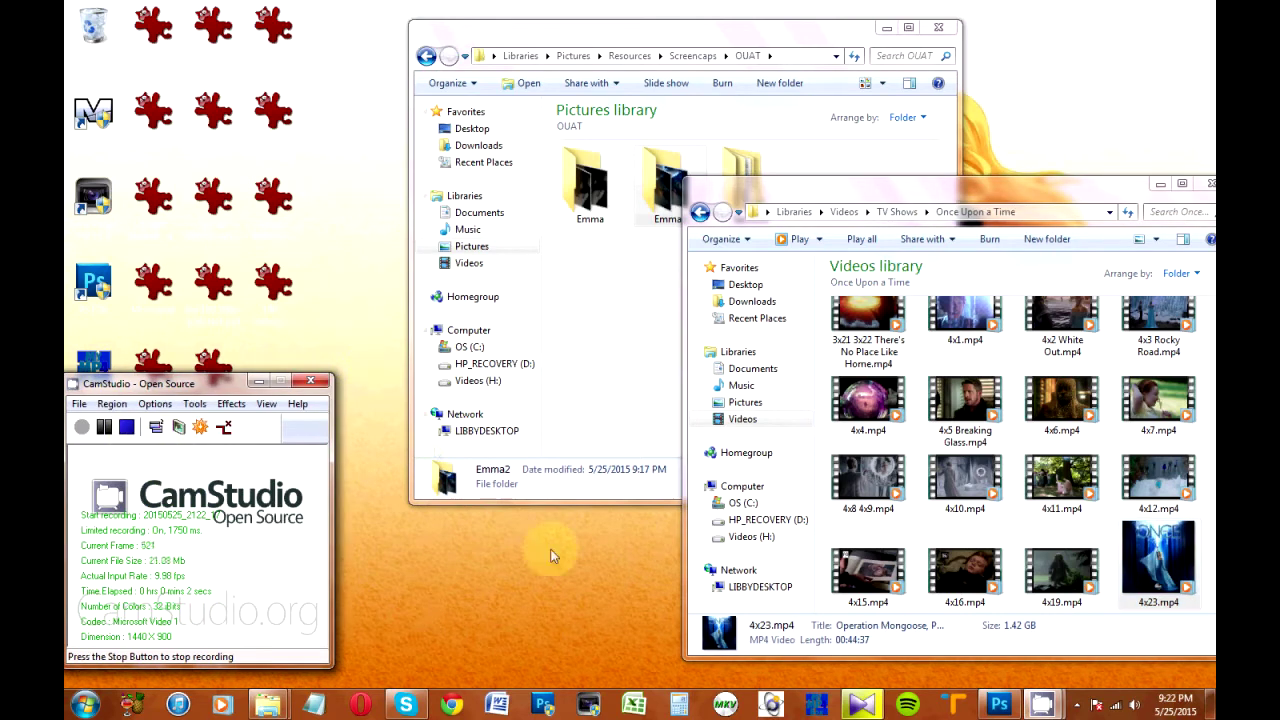
Switch to Photoshop and try to run the Load Files into Stack script.
click(998, 705)
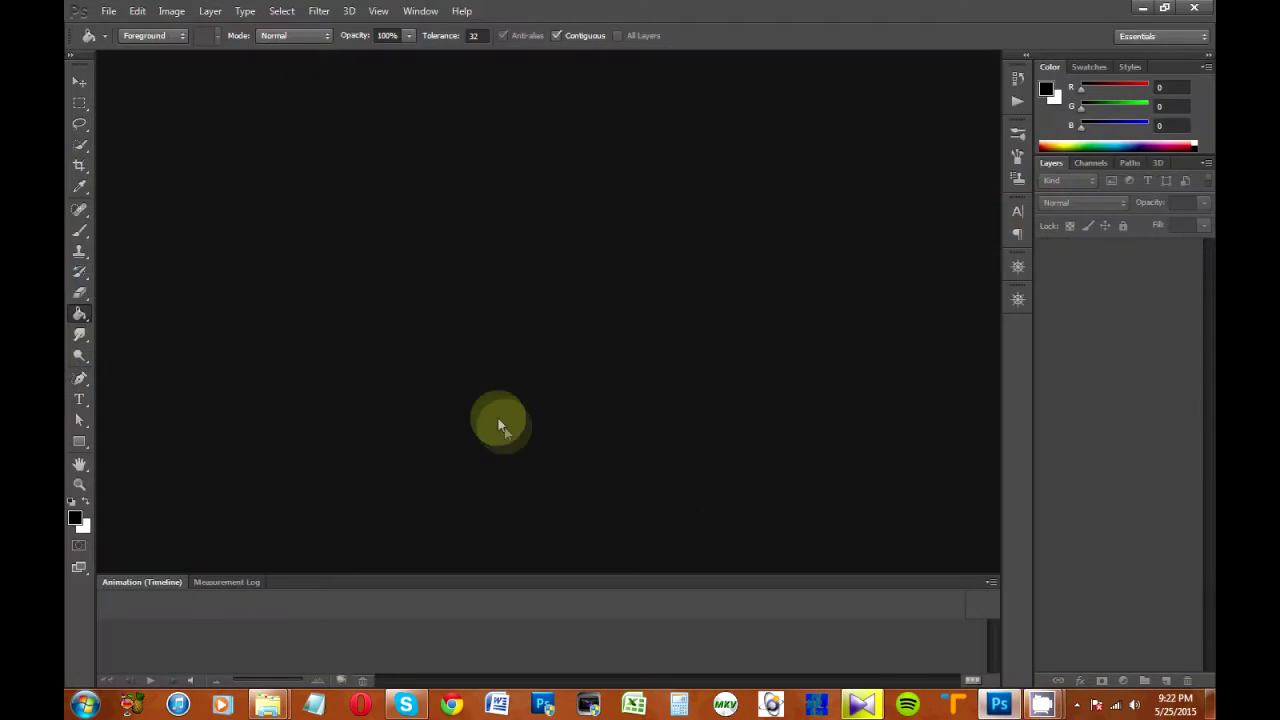
click(110, 12)
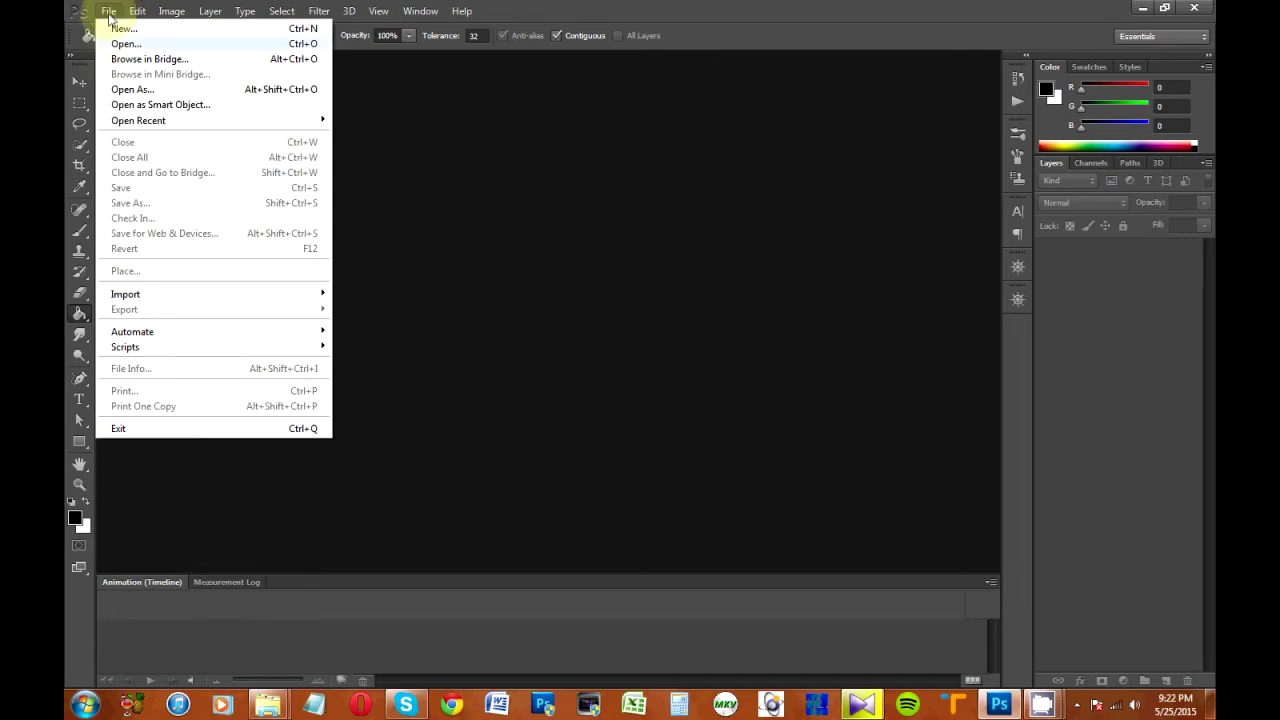
mouse_move(181, 351)
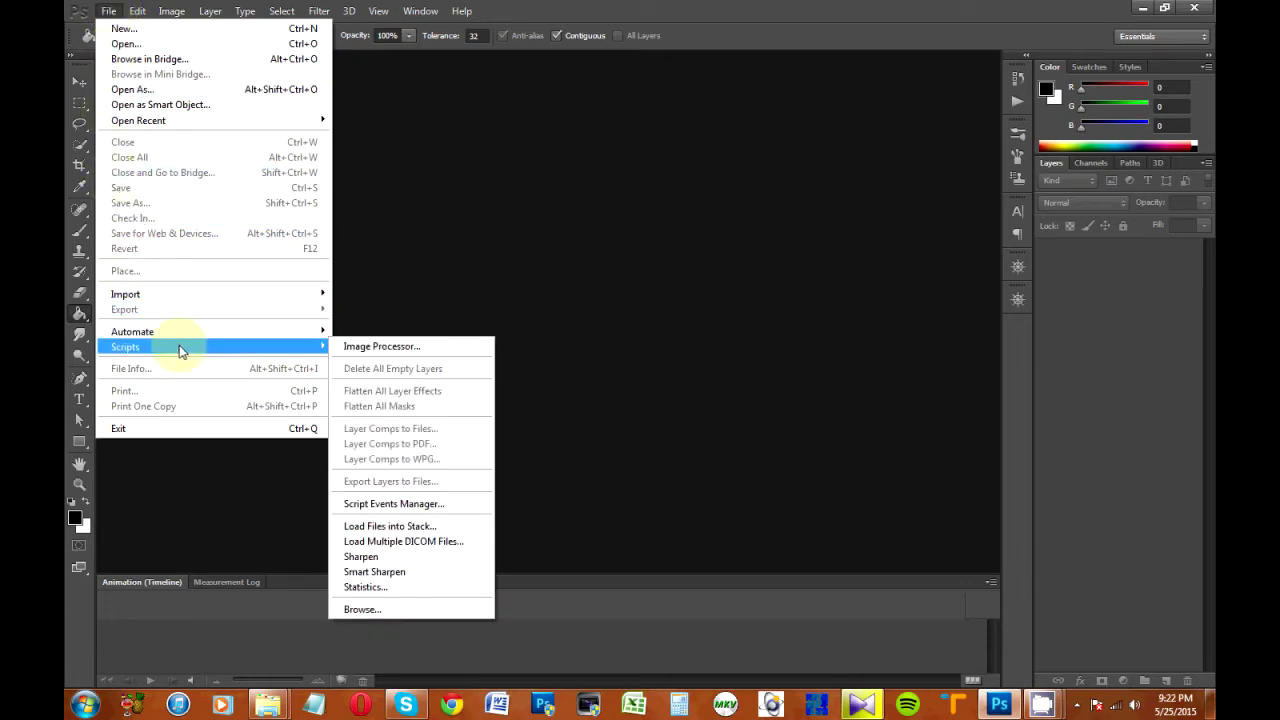
click(438, 527)
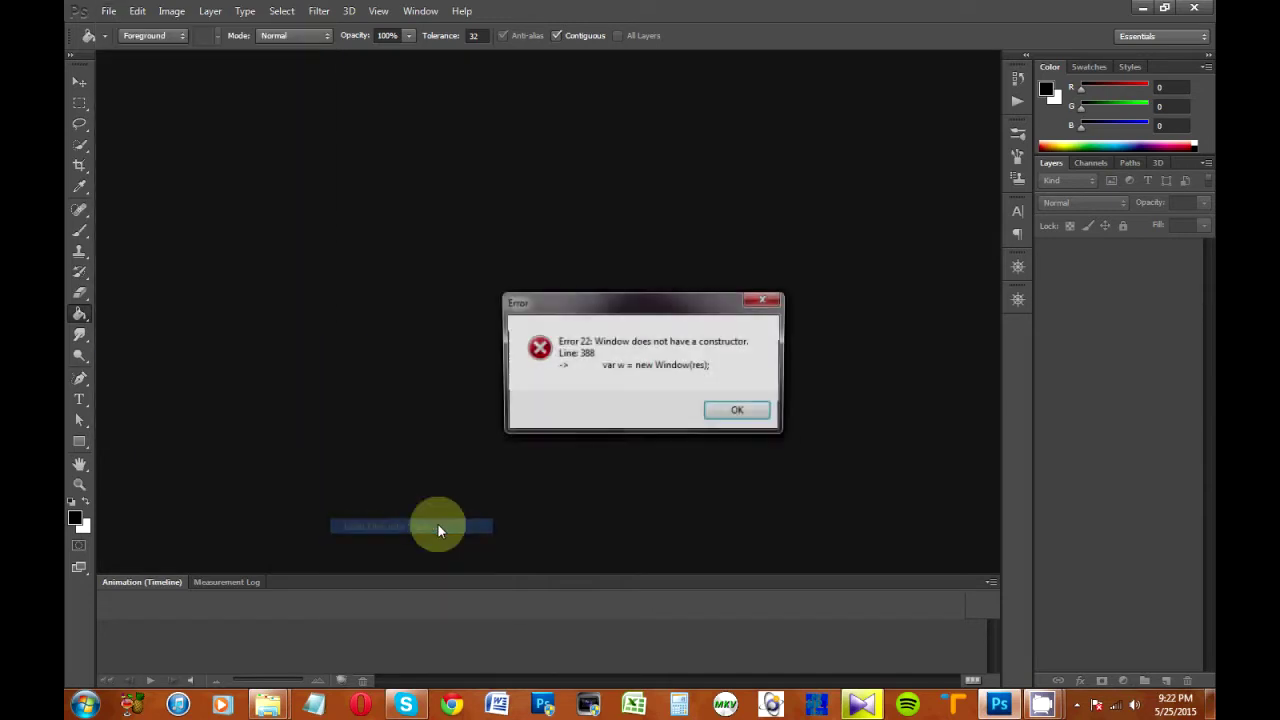
click(740, 414)
Import the screencaps as layers with the Load Multiple DICOM Files script, using the Emma folder in Resources > Screencaps > OUAT.
click(110, 10)
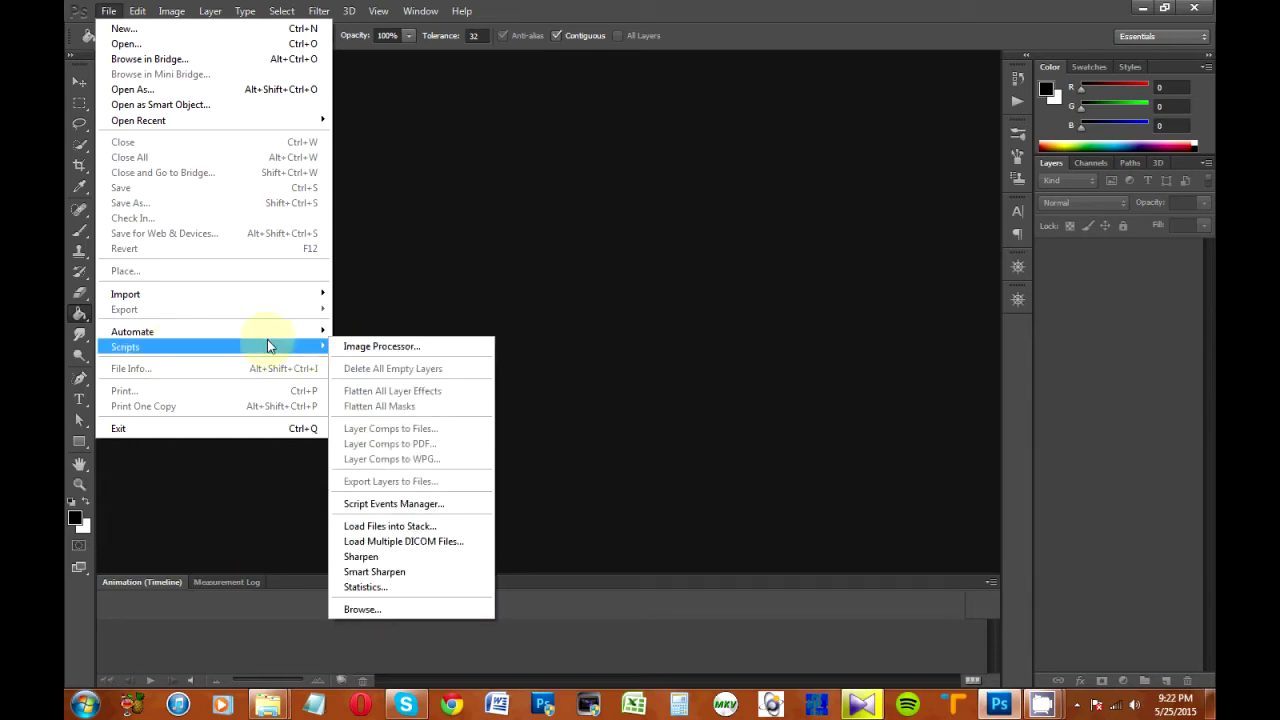
click(400, 549)
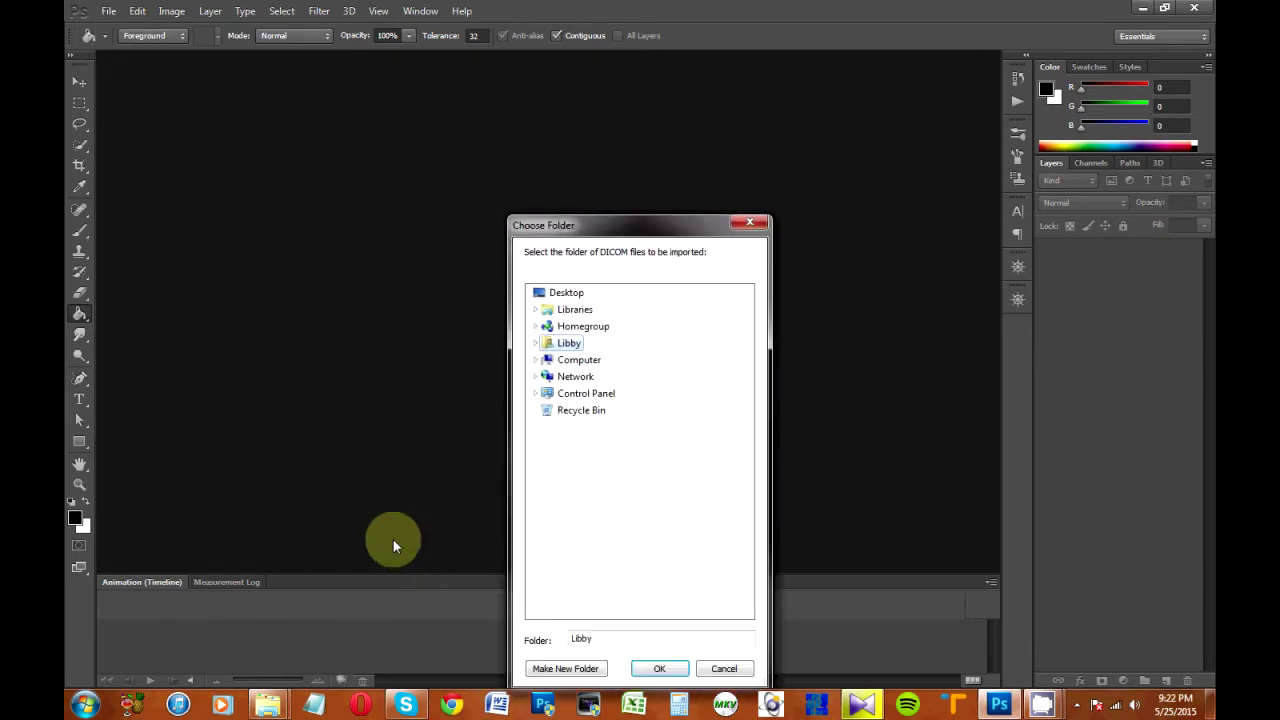
click(538, 343)
scroll(547, 385, down, 2)
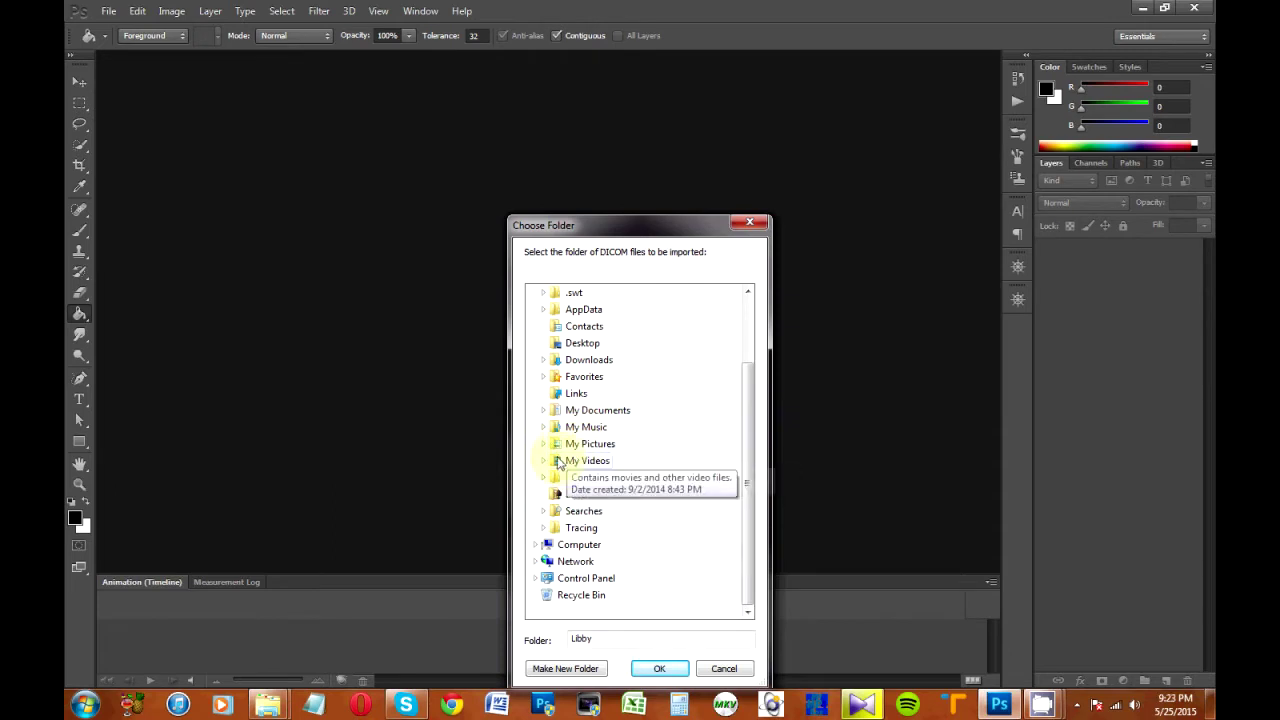
click(543, 444)
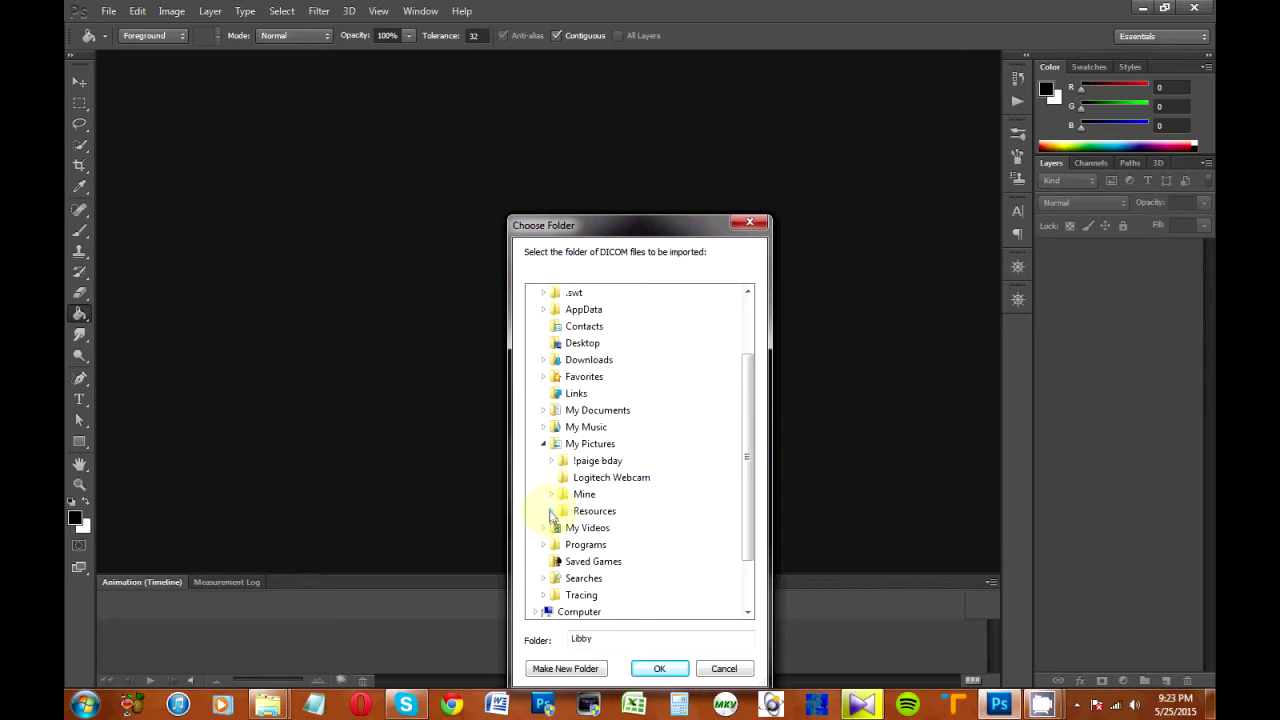
click(551, 512)
scroll(556, 480, down, 2)
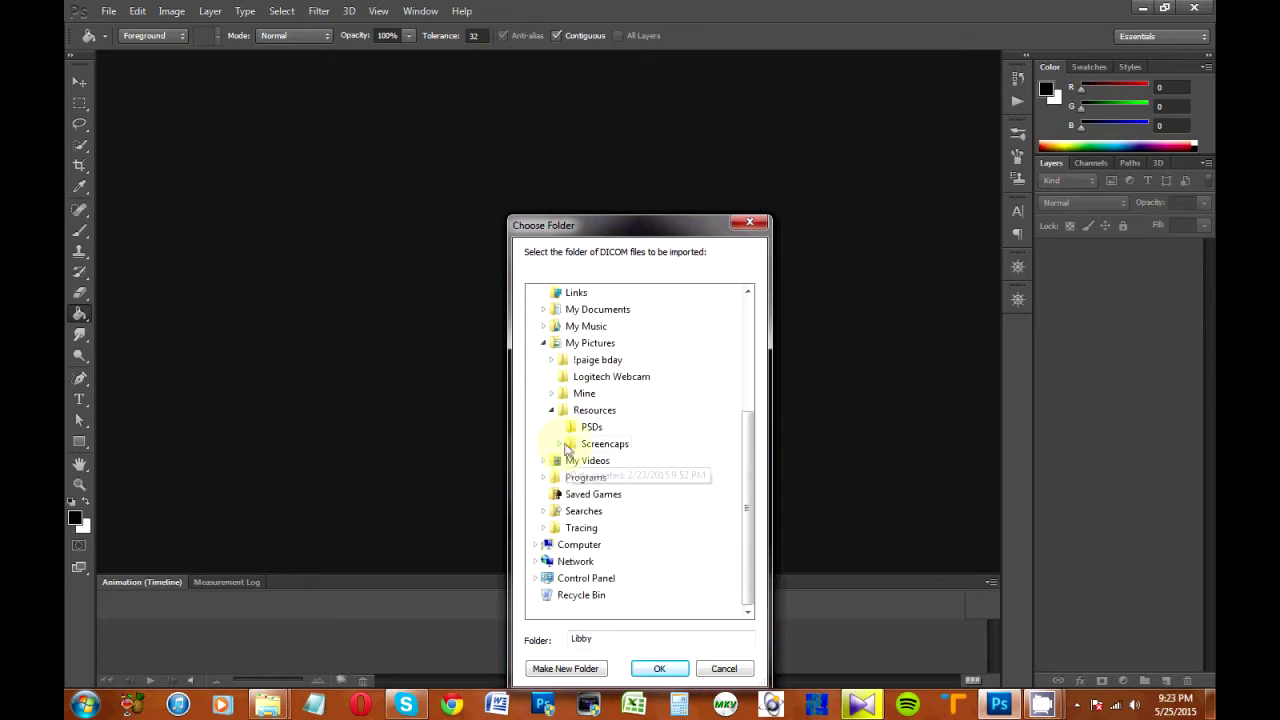
click(560, 445)
click(566, 510)
scroll(580, 500, down, 1)
click(610, 477)
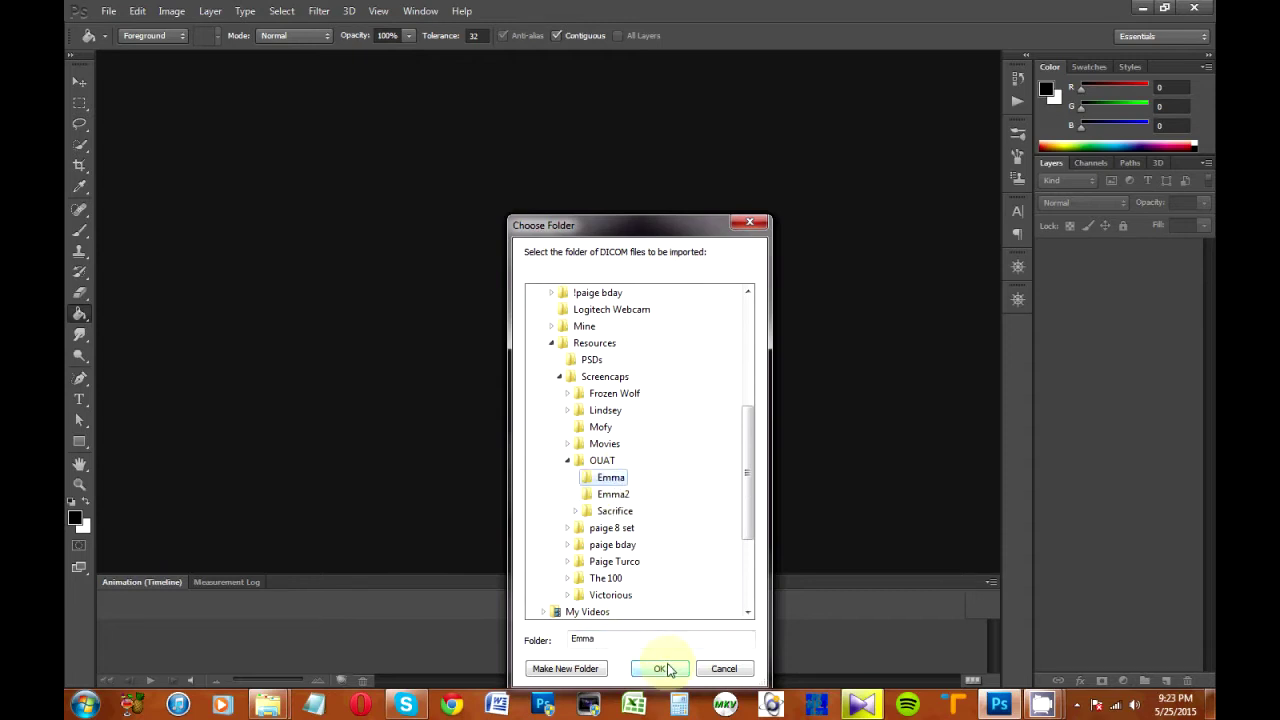
click(660, 668)
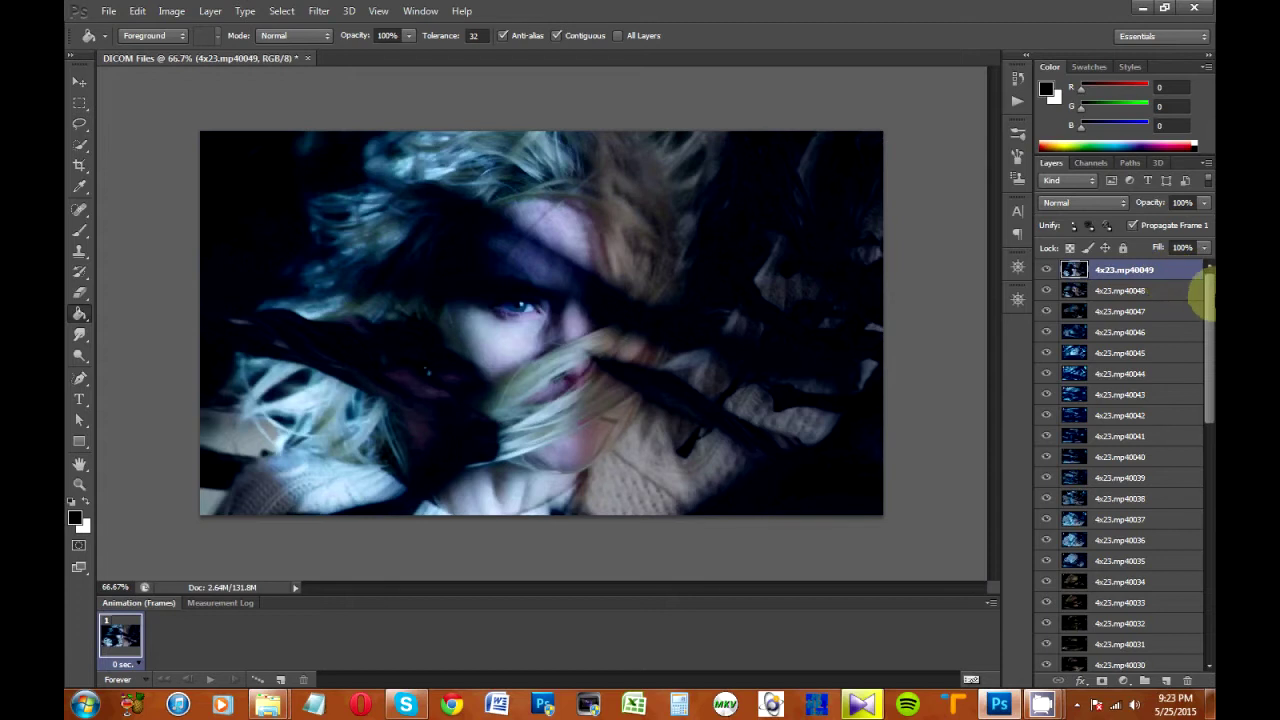
Make animation frames from all the imported screencap layers.
drag(1210, 314, 1210, 258)
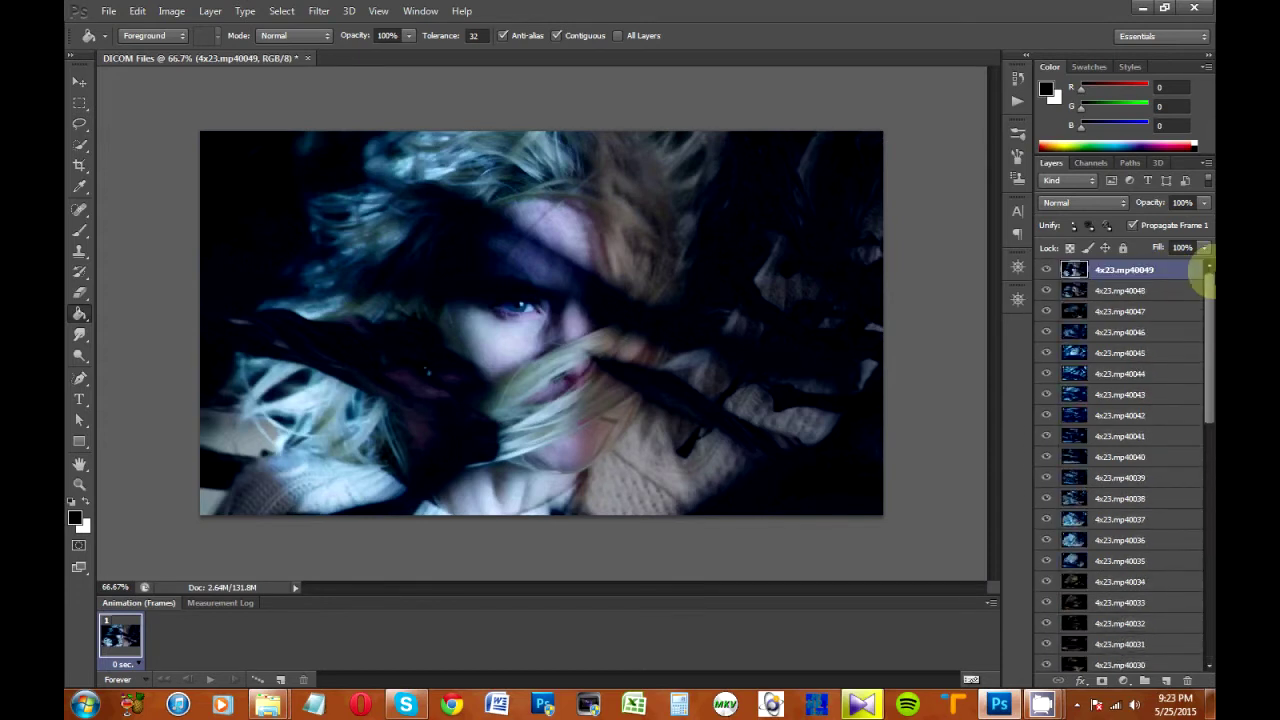
click(992, 604)
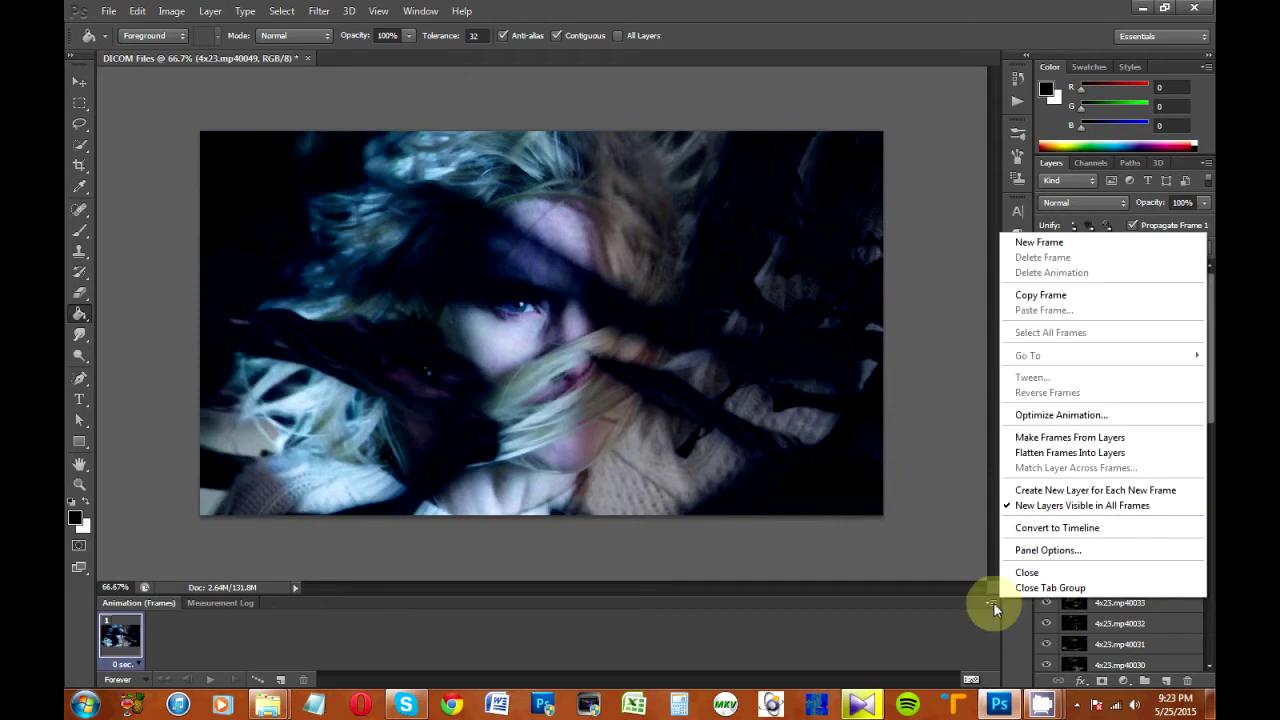
click(1073, 440)
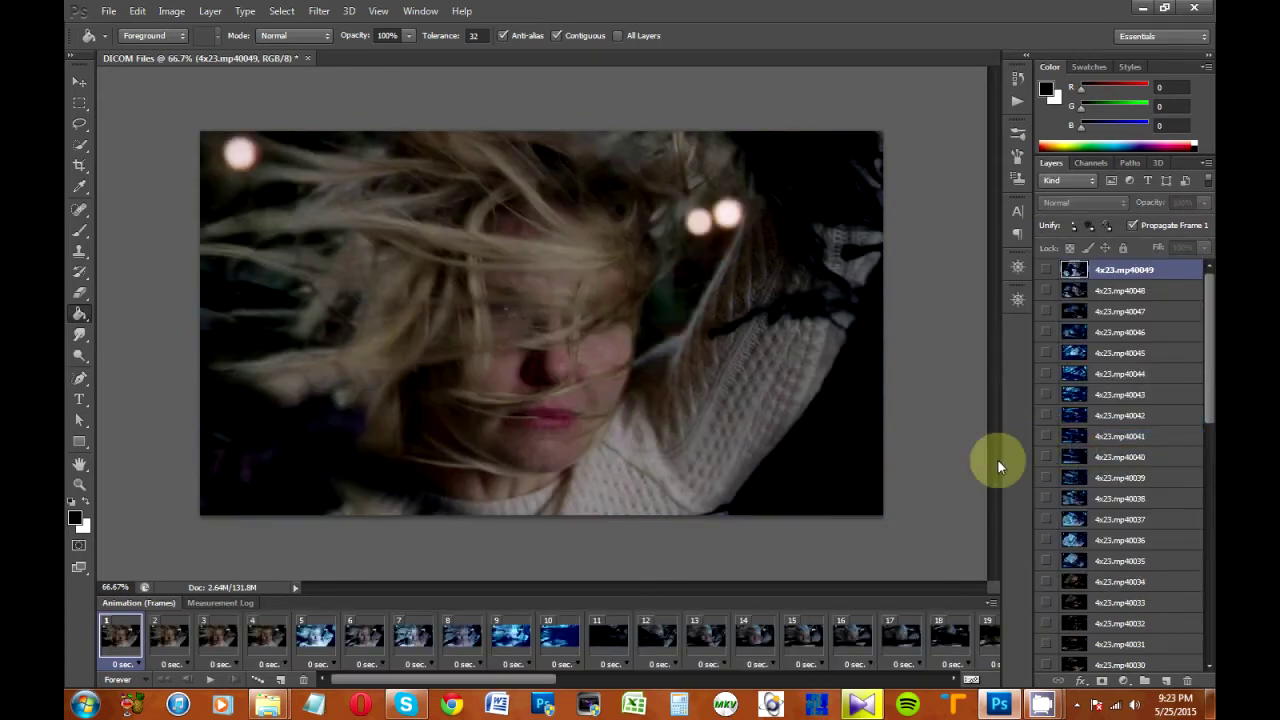
drag(429, 679, 400, 665)
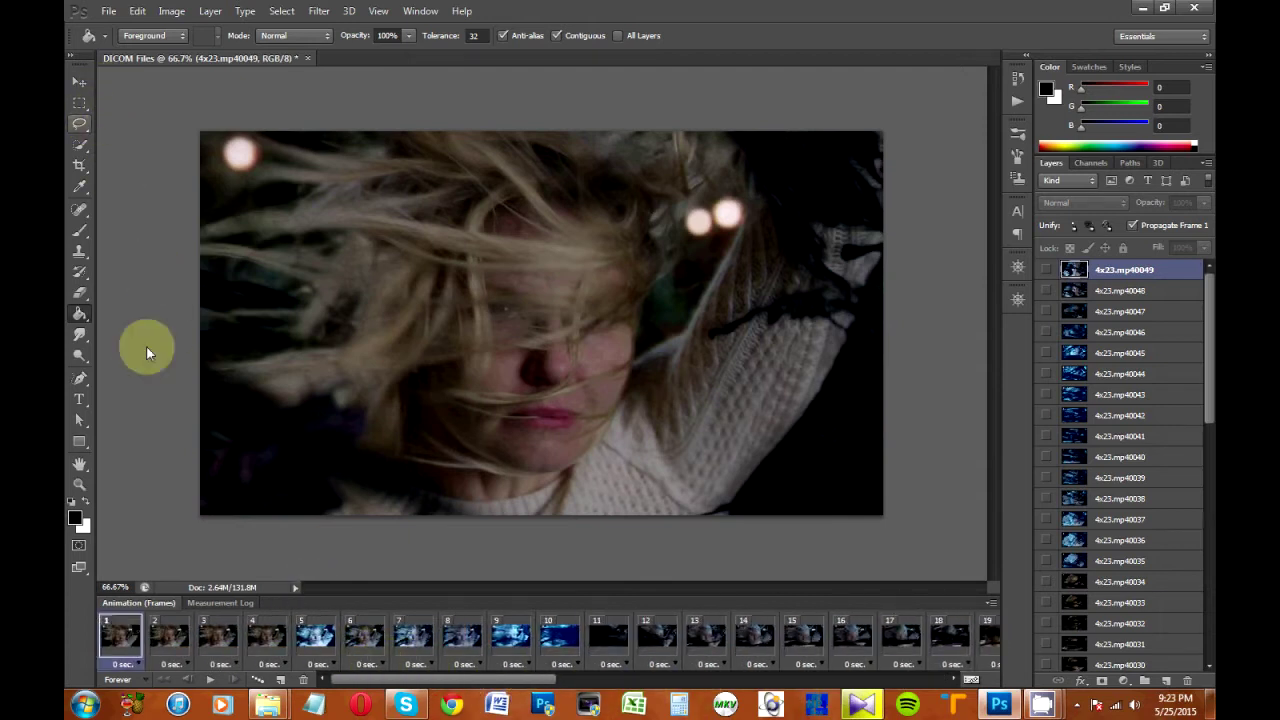
Crop the document to 500 px by 260 px with the Crop tool, keeping the full width of the image.
click(81, 167)
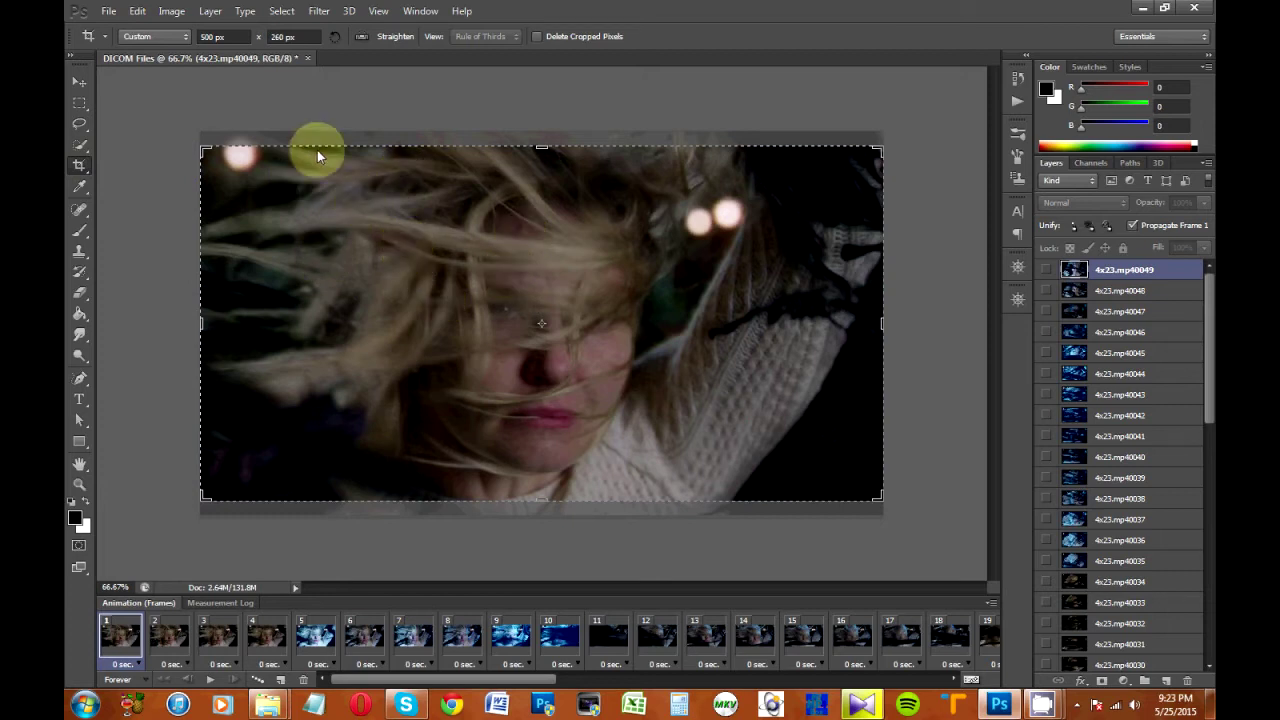
double_click(201, 39)
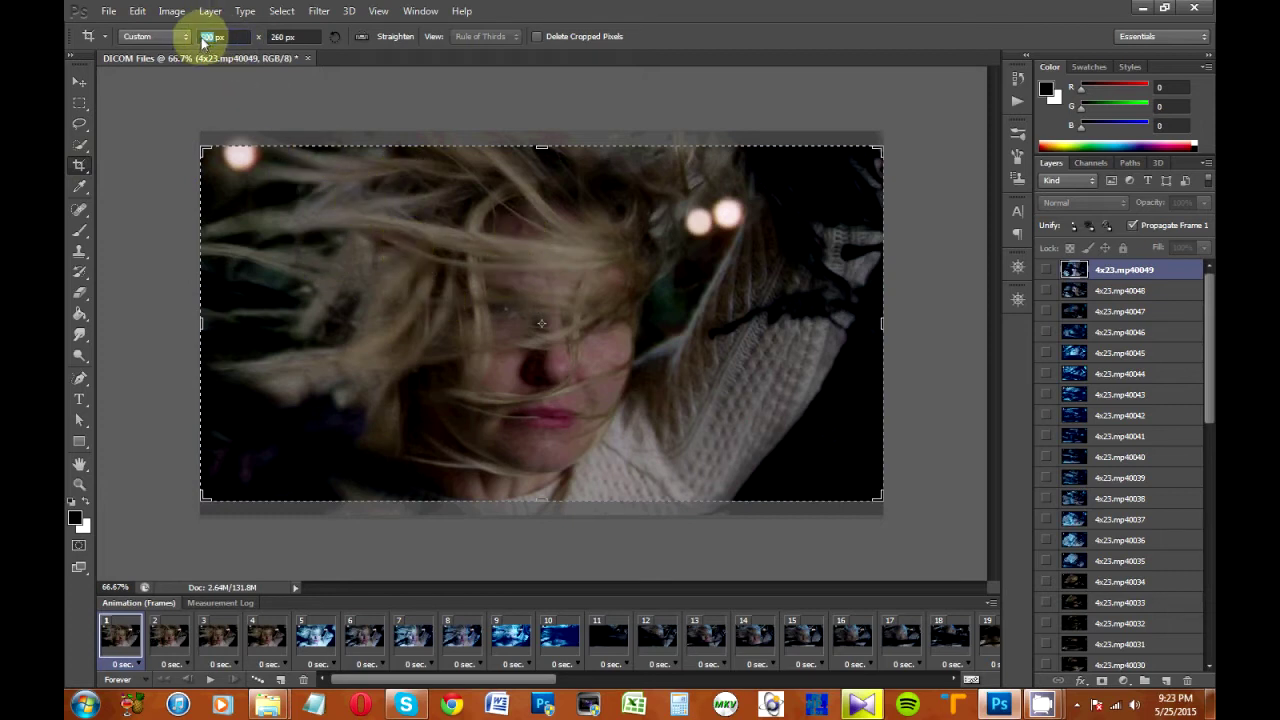
click(202, 39)
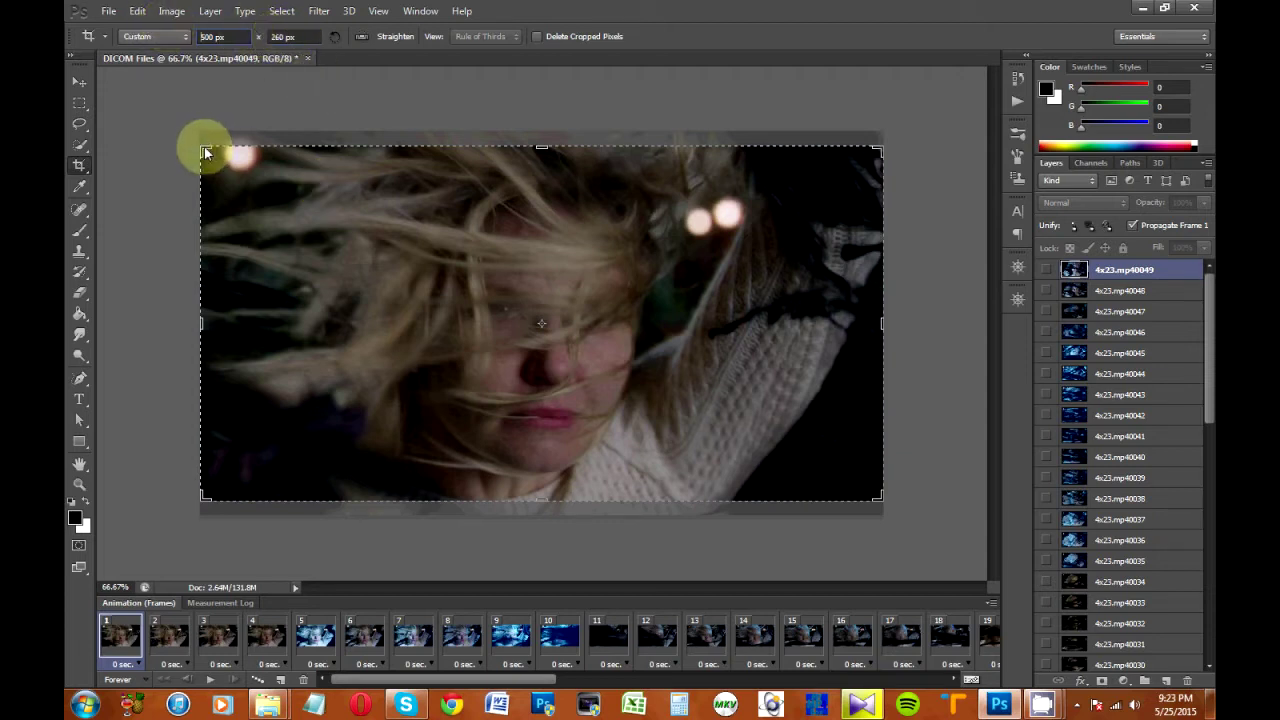
drag(203, 145, 237, 163)
drag(344, 251, 430, 288)
drag(848, 481, 872, 494)
drag(779, 392, 778, 399)
click(879, 37)
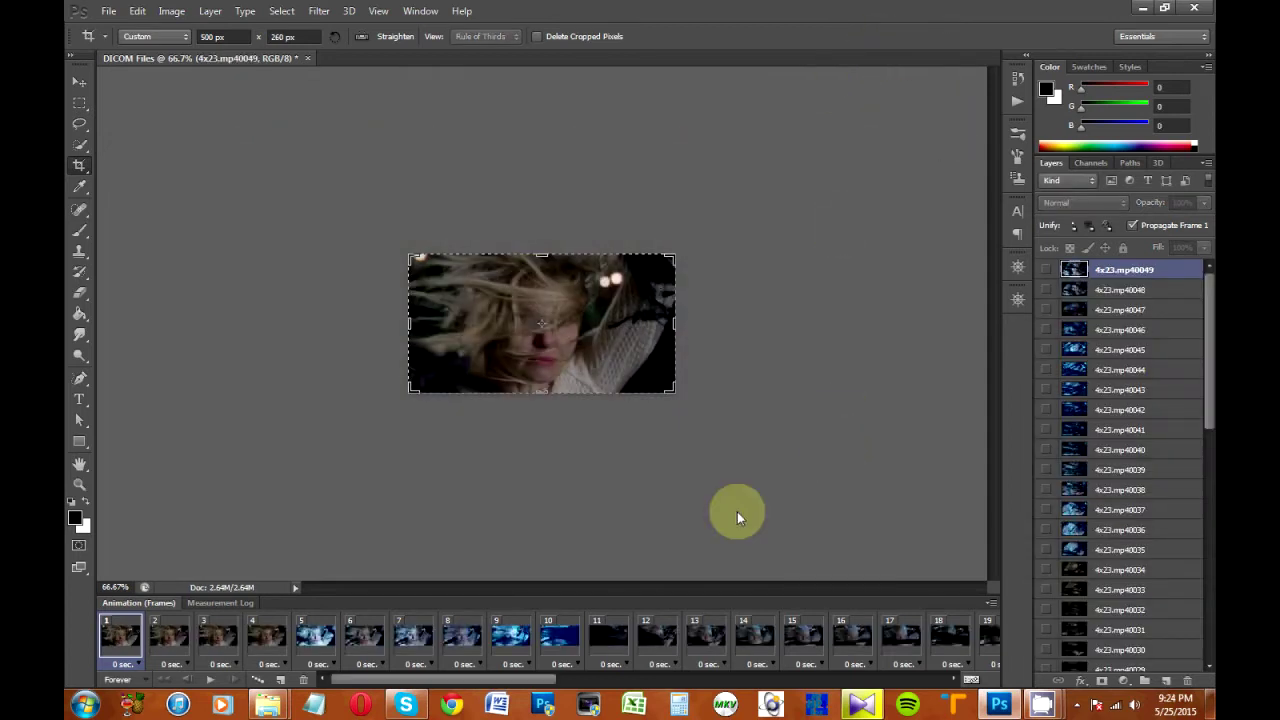
Select all 50 animation frames and set their delay to 0.2 seconds.
drag(398, 686, 363, 662)
click(138, 640)
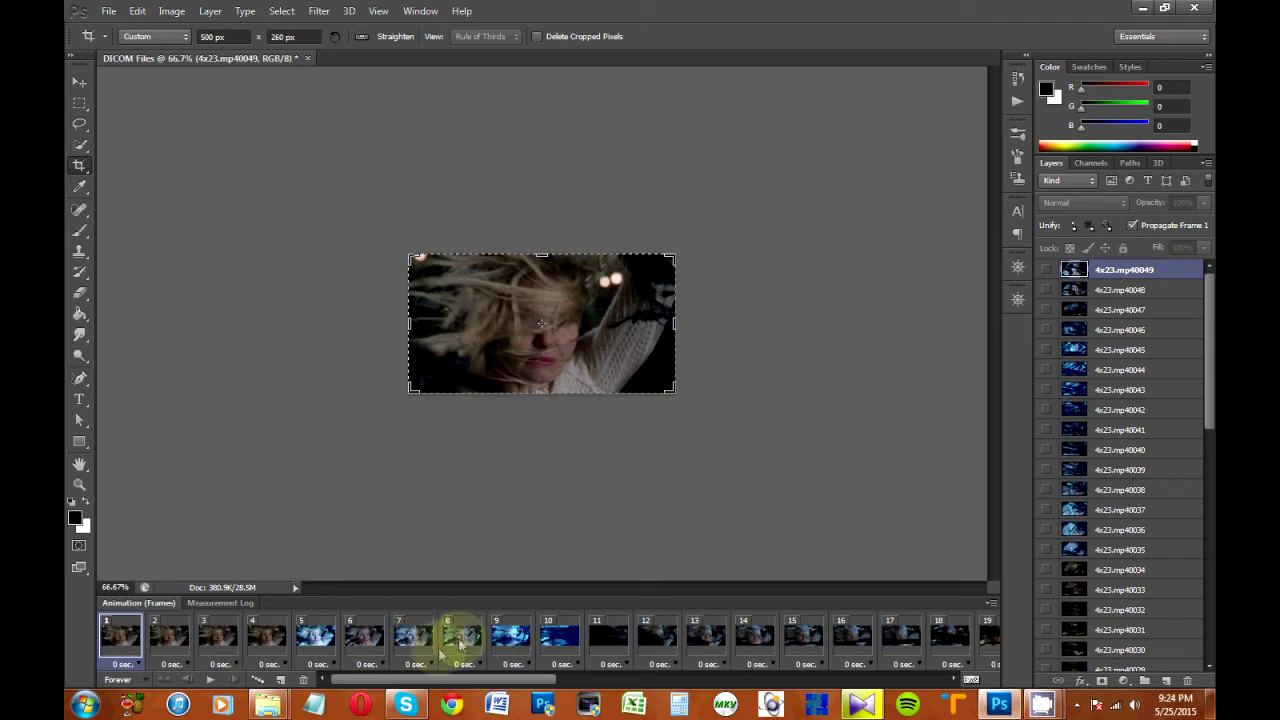
drag(389, 684, 950, 680)
shift+click(966, 630)
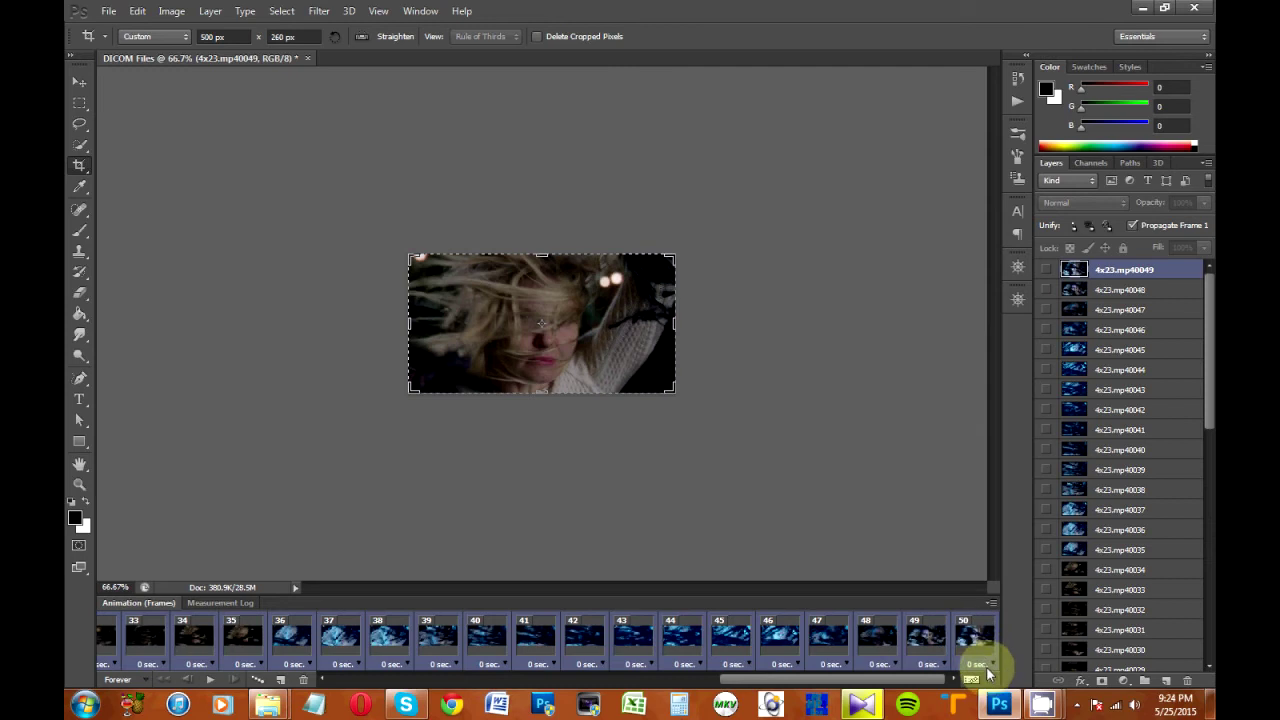
click(980, 664)
click(992, 509)
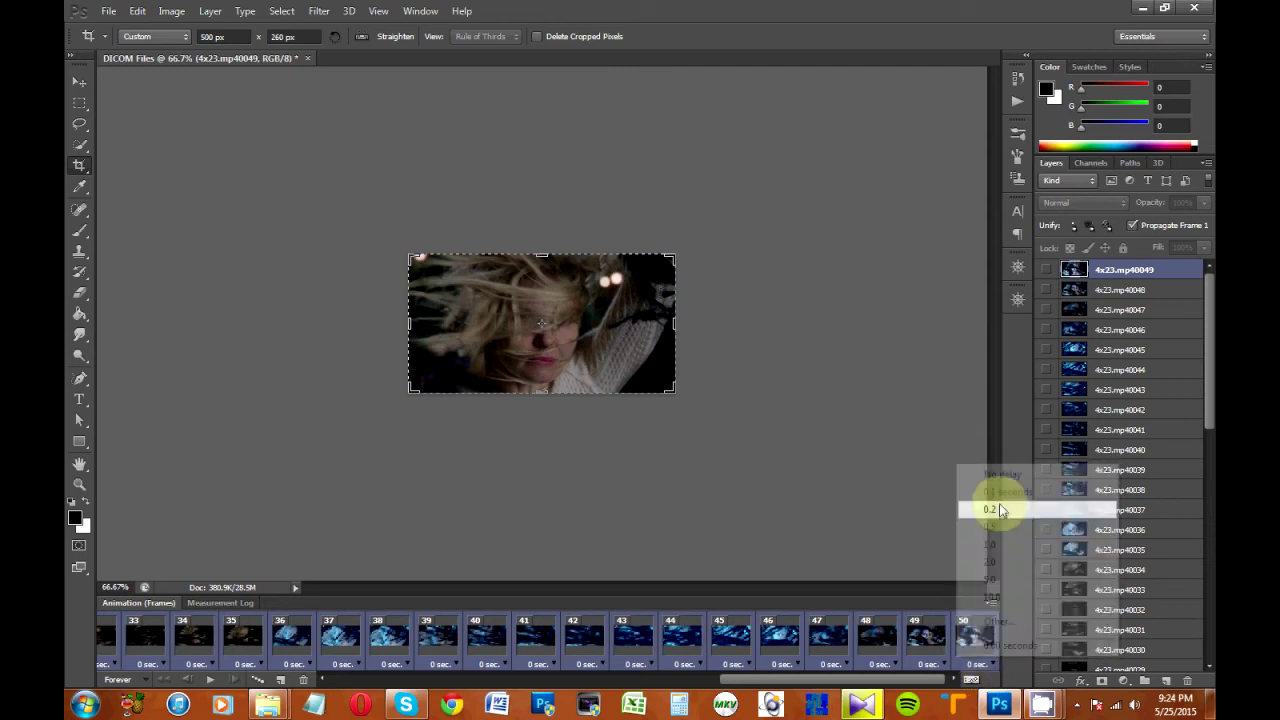
Try the delayed frames as a timeline, extending the top layer's clip to the full duration, and revert to frames without a delay.
click(971, 681)
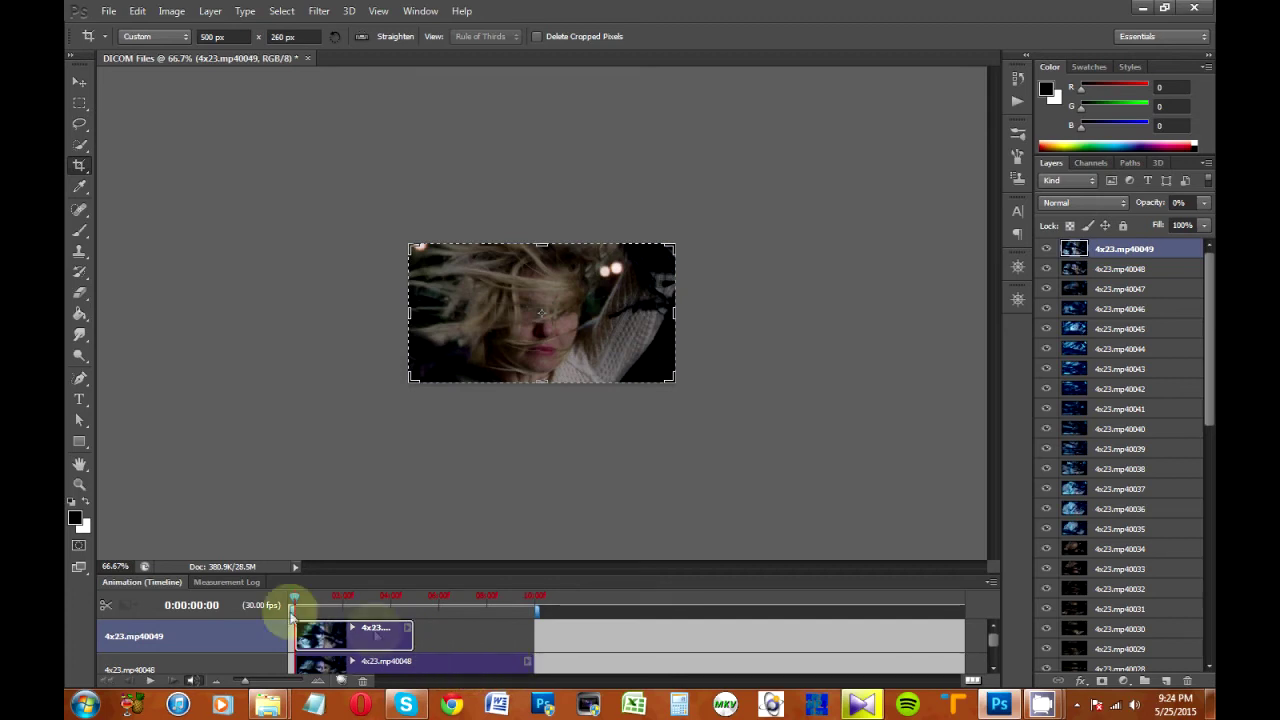
drag(296, 603, 529, 603)
drag(411, 632, 309, 595)
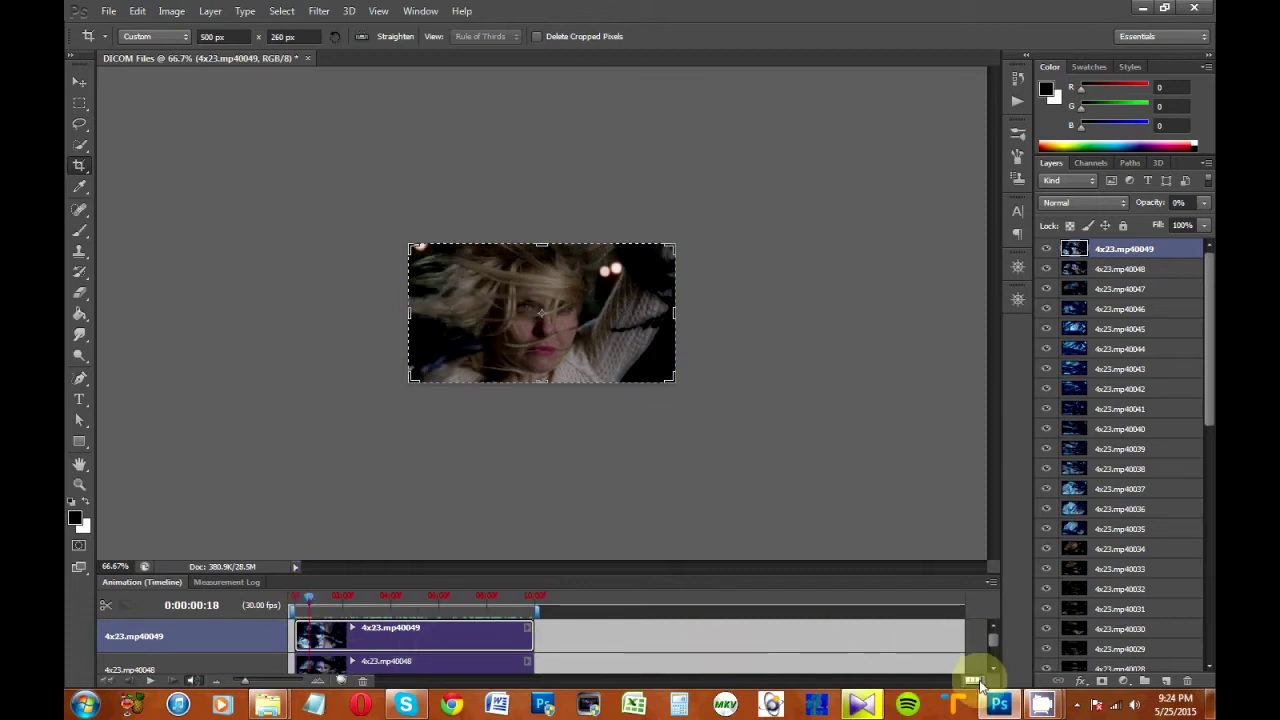
key(F2)
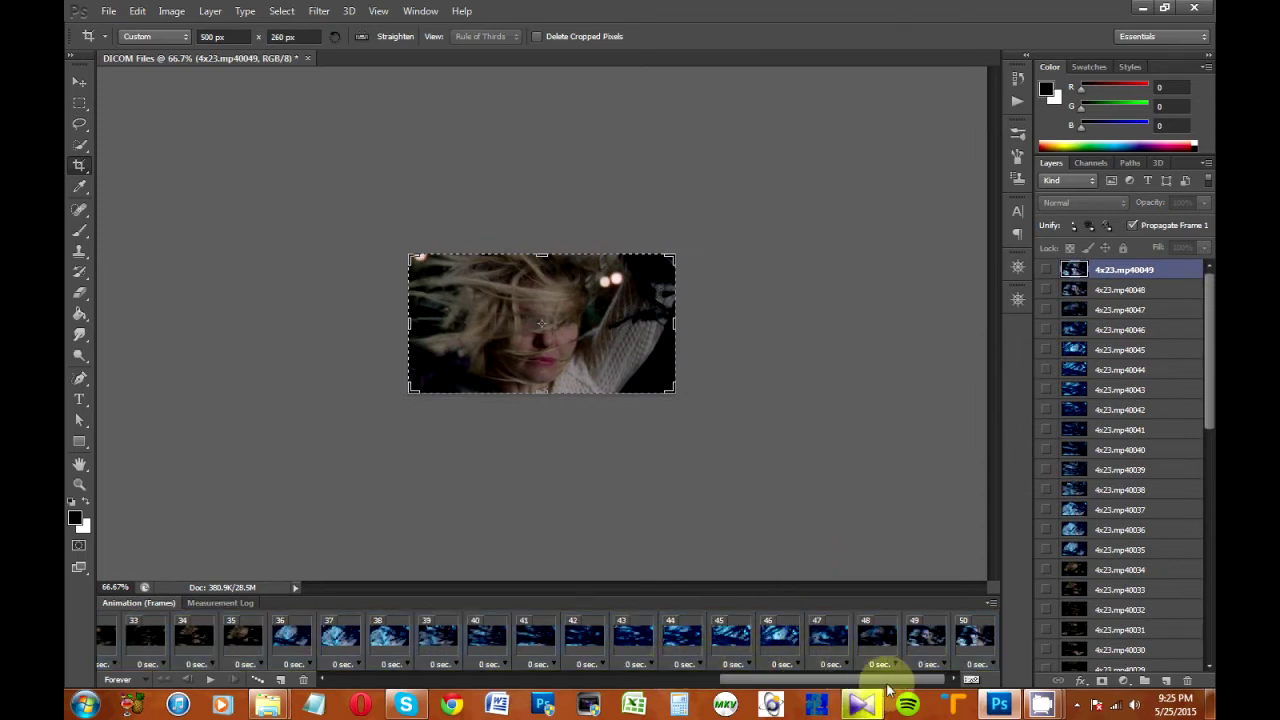
click(512, 300)
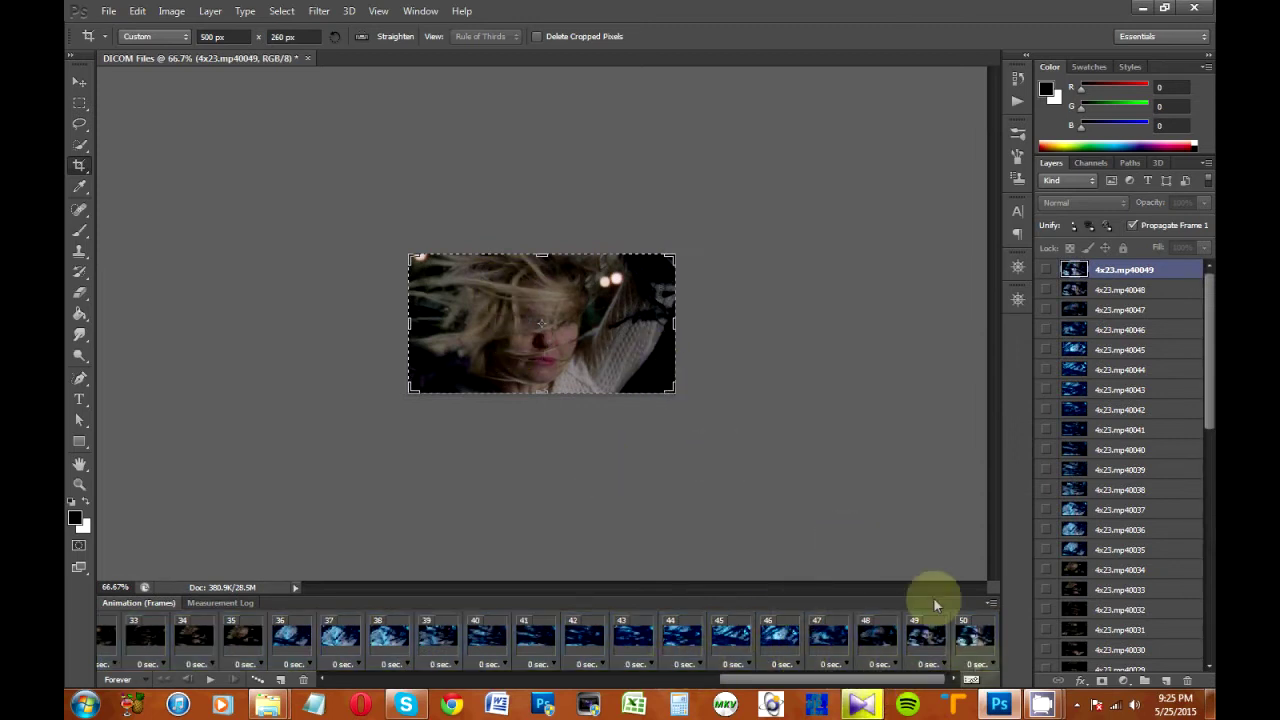
Convert the frame animation to a timeline and convert all screencap layers into one smart object for smart filters.
click(971, 680)
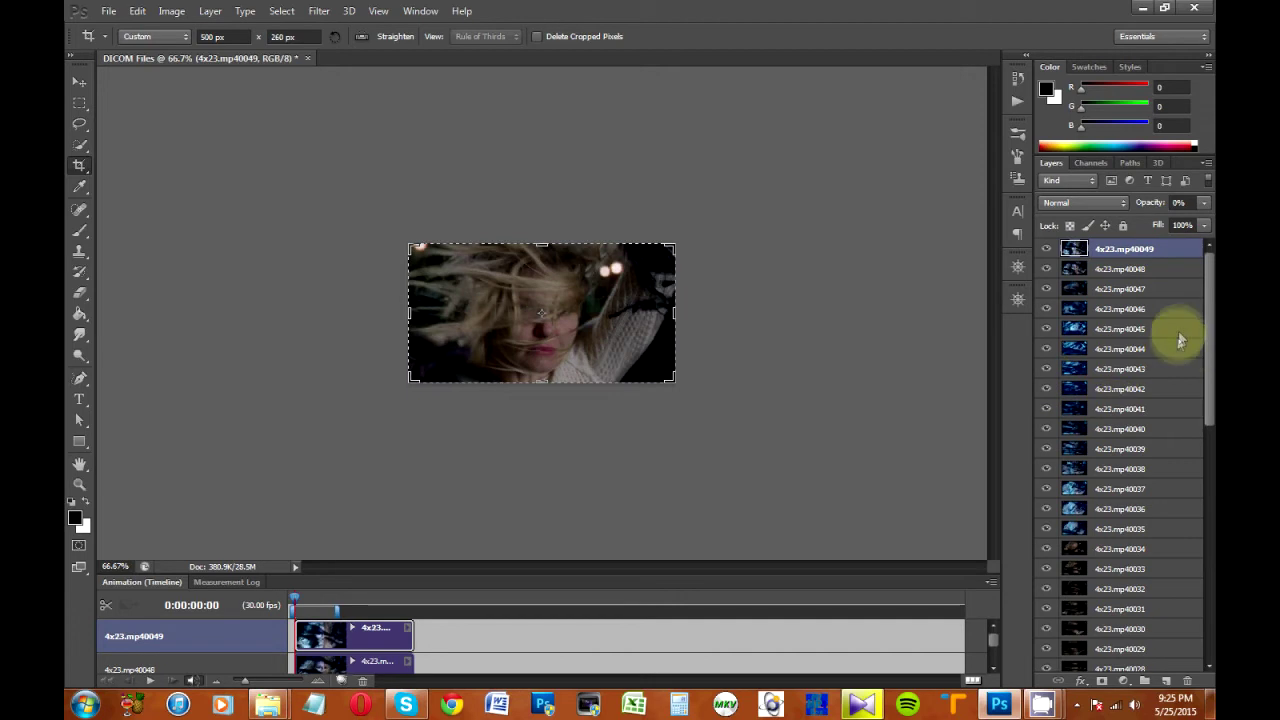
drag(1210, 305, 1212, 571)
shift+click(1124, 660)
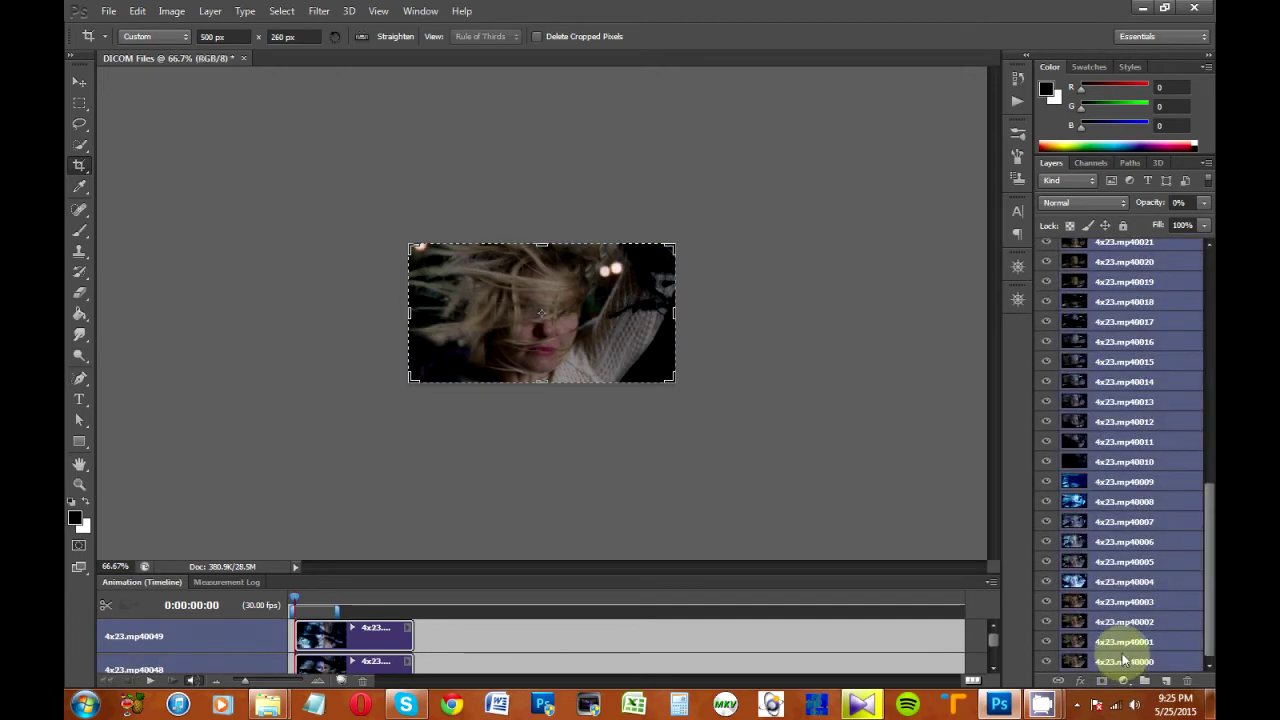
click(320, 10)
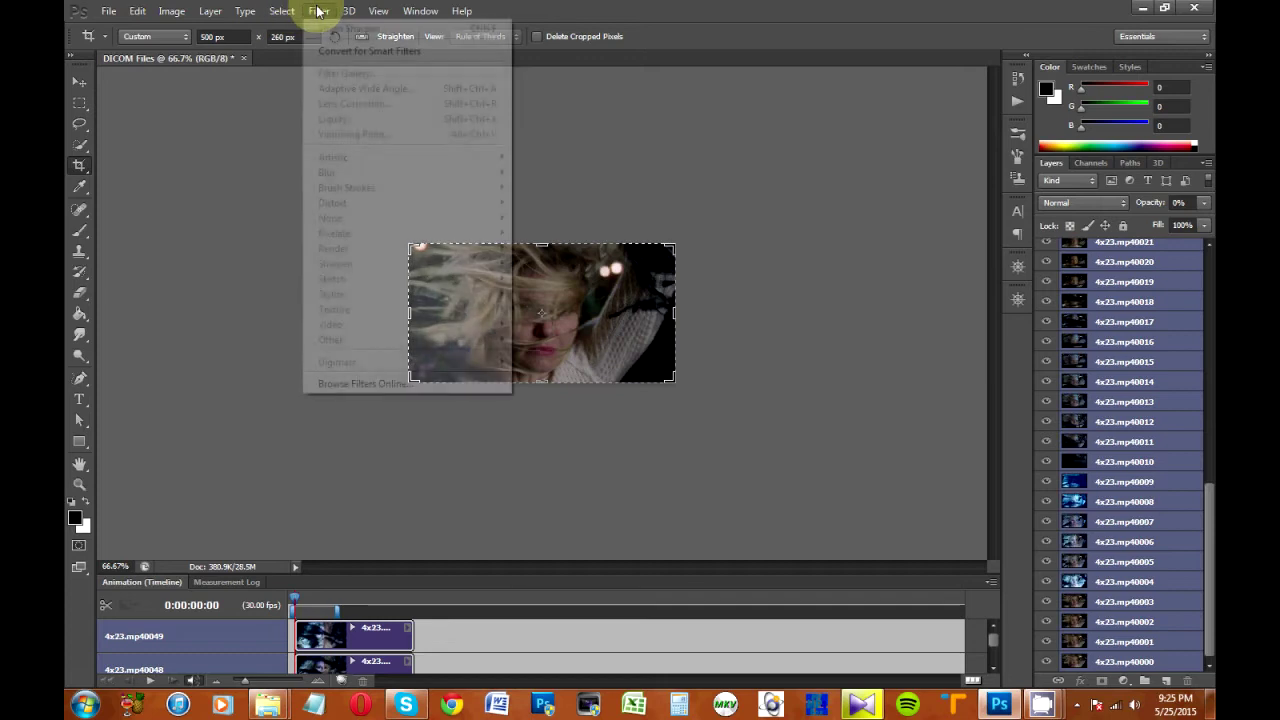
click(343, 51)
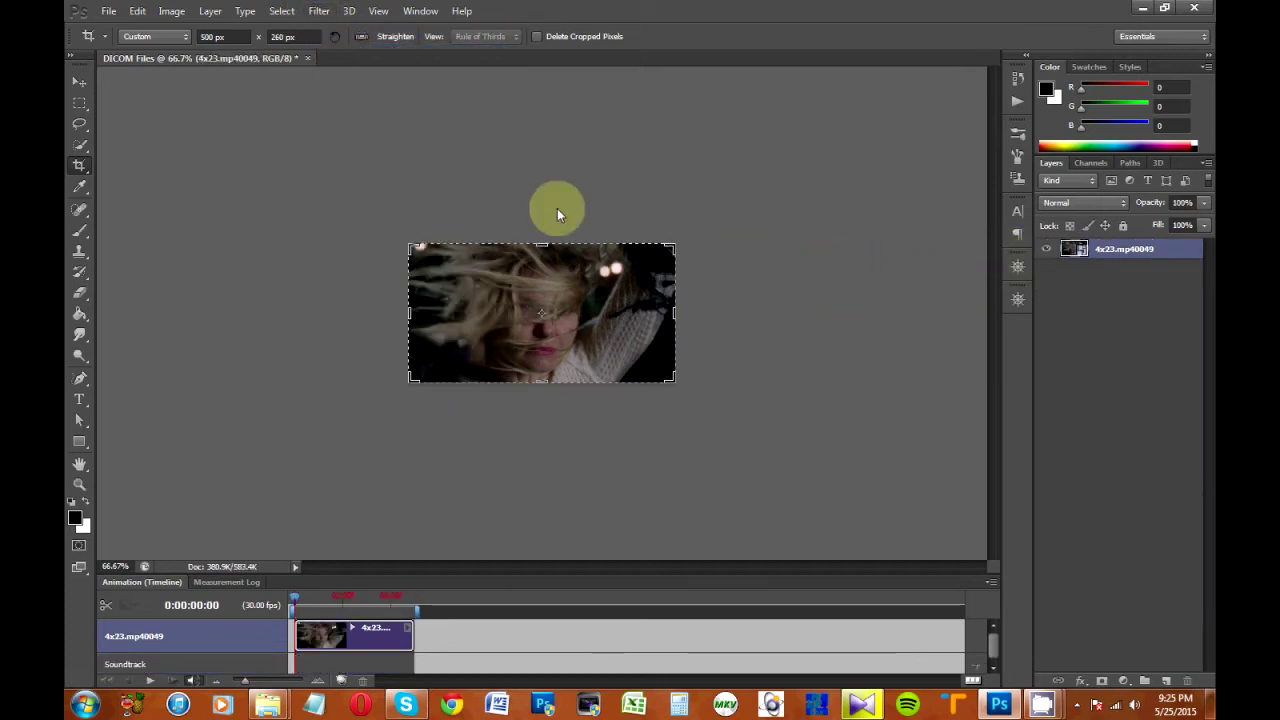
Apply Smart Sharpen to the smart object with amount 500%, radius 0.4 px, Gaussian Blur removal and More Accurate, and scrub through the result.
click(320, 11)
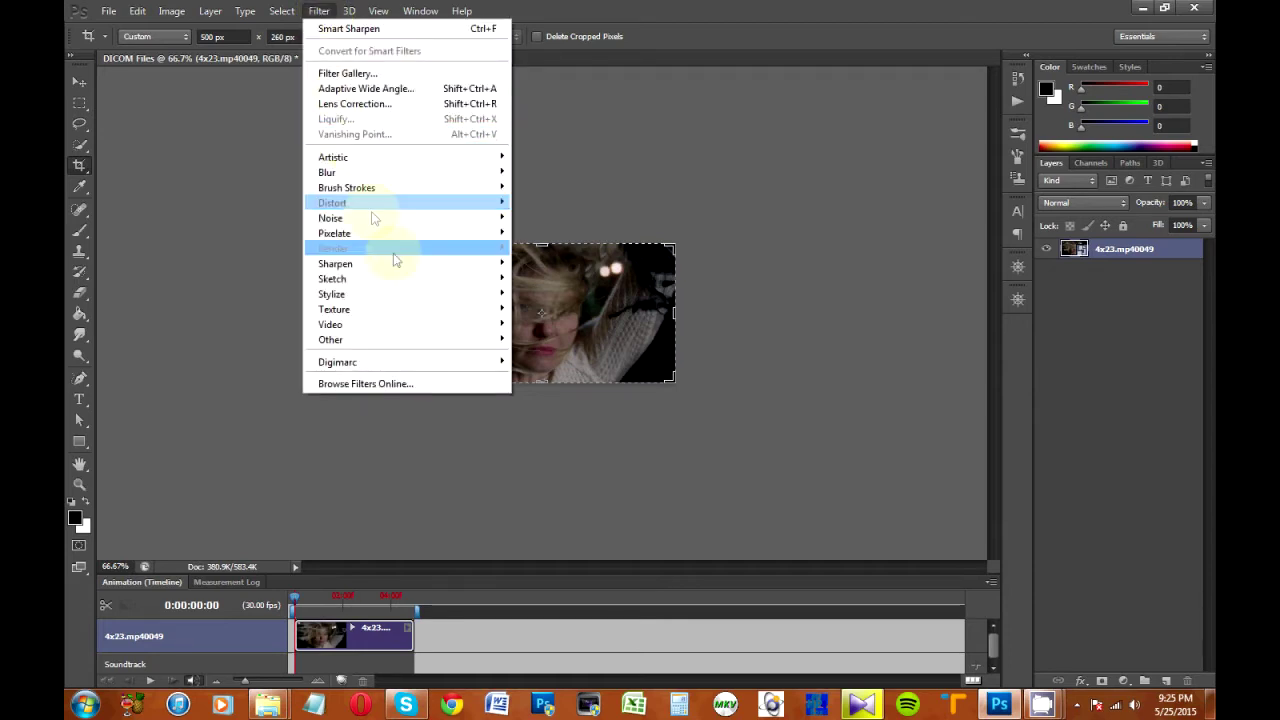
mouse_move(455, 271)
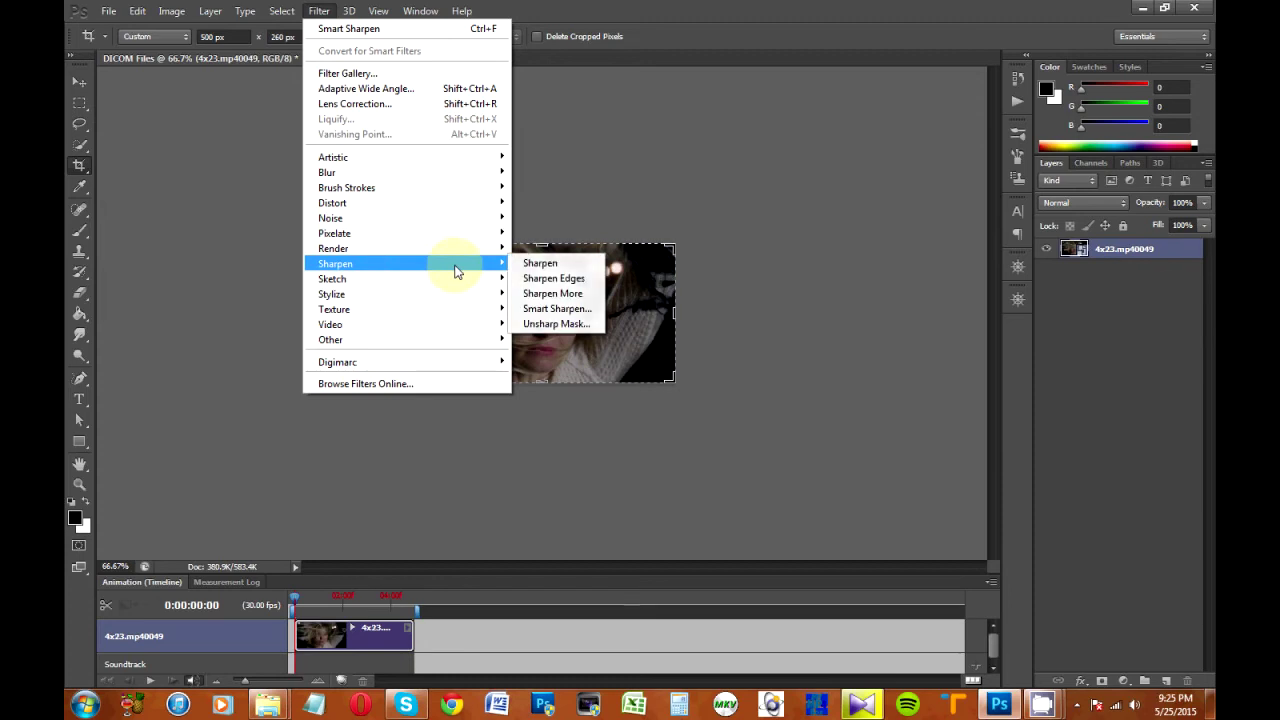
click(574, 309)
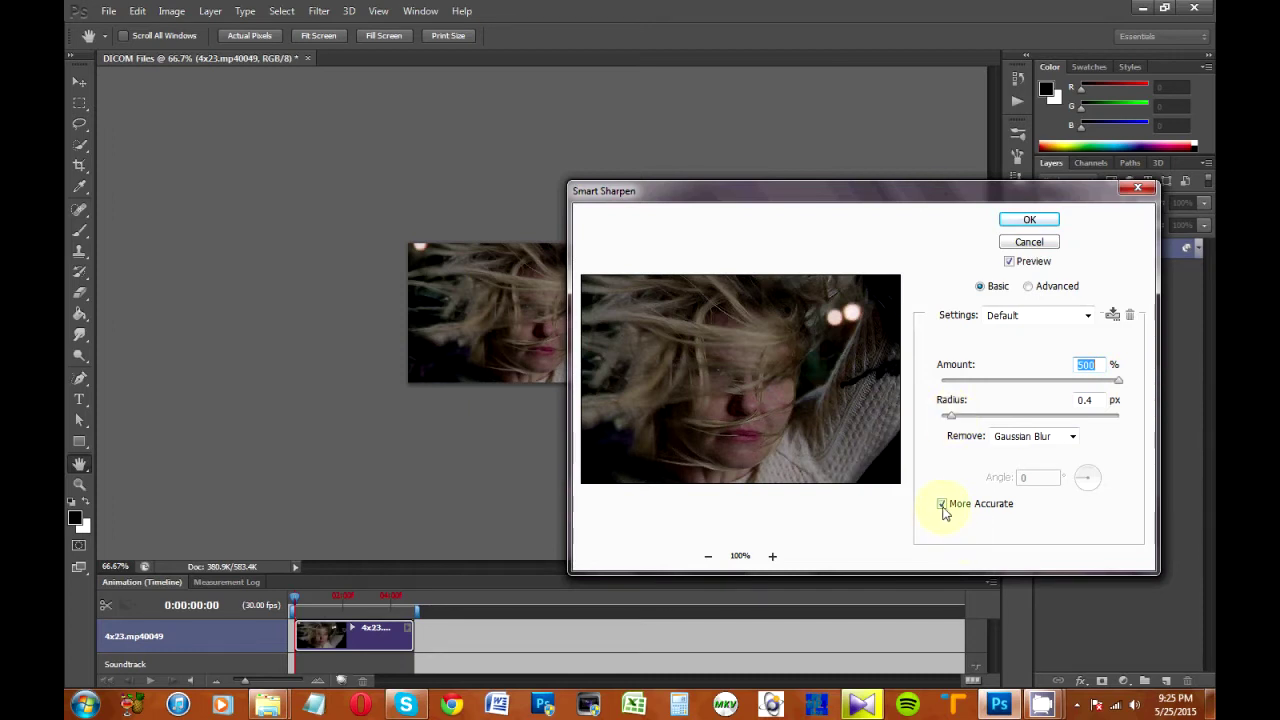
click(1042, 219)
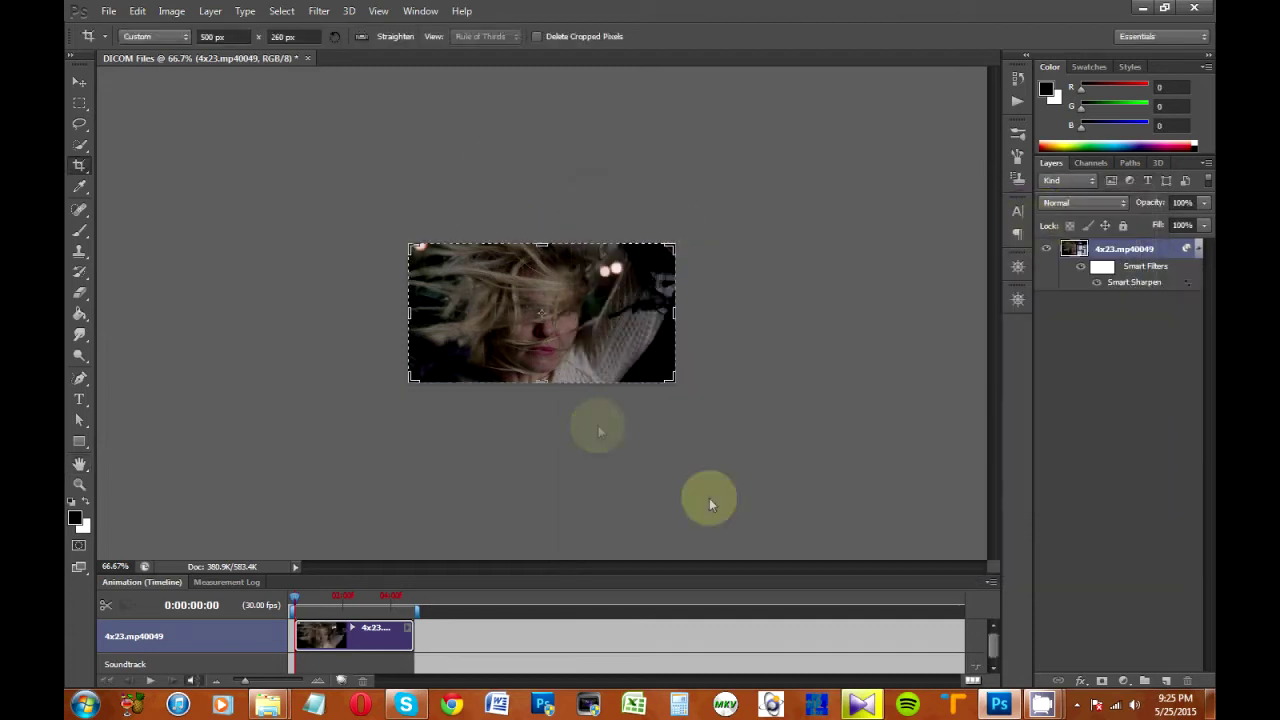
drag(294, 600, 351, 603)
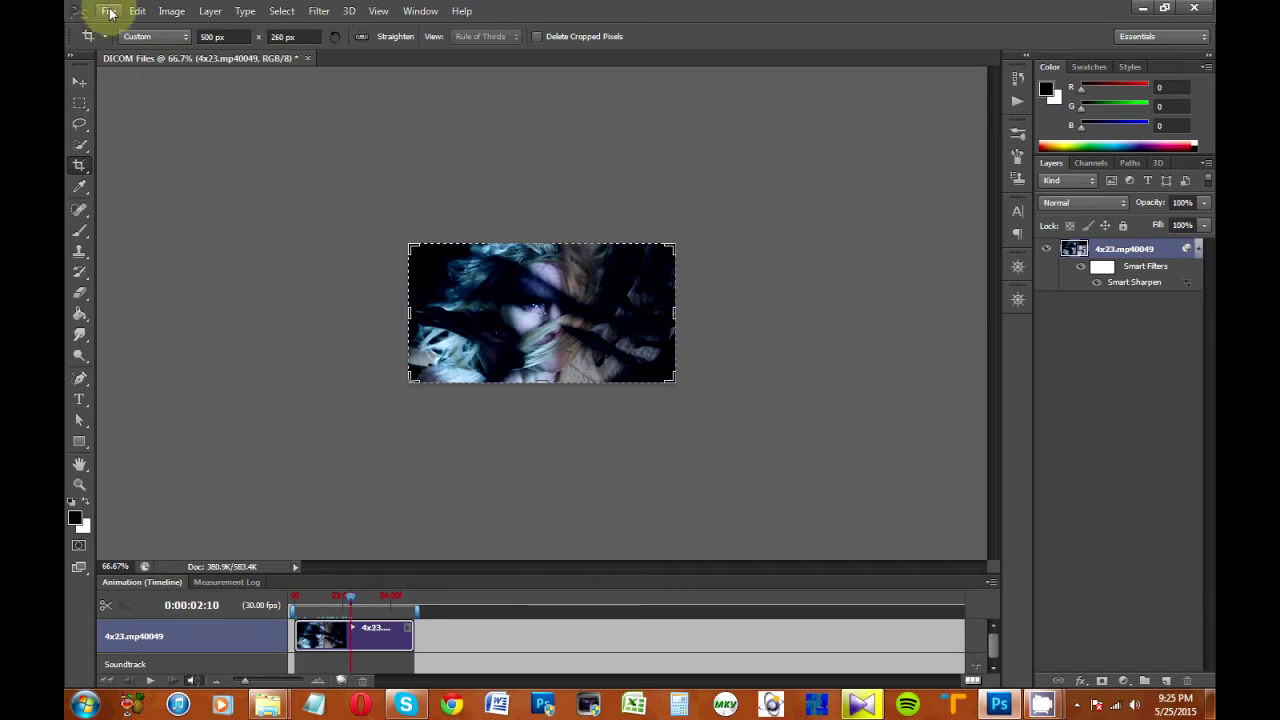
Set up a Save for Web export of the animation as a GIF with Selective palette, Pattern dither and 256 colors.
click(106, 11)
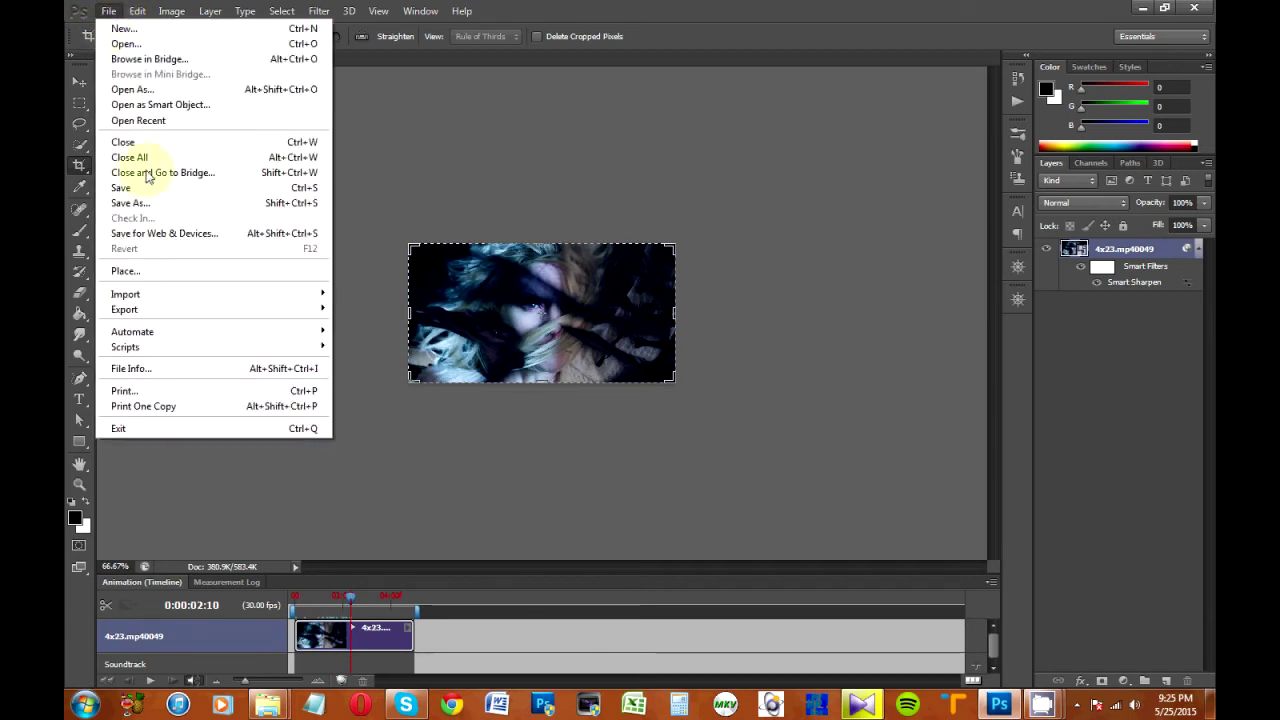
click(218, 237)
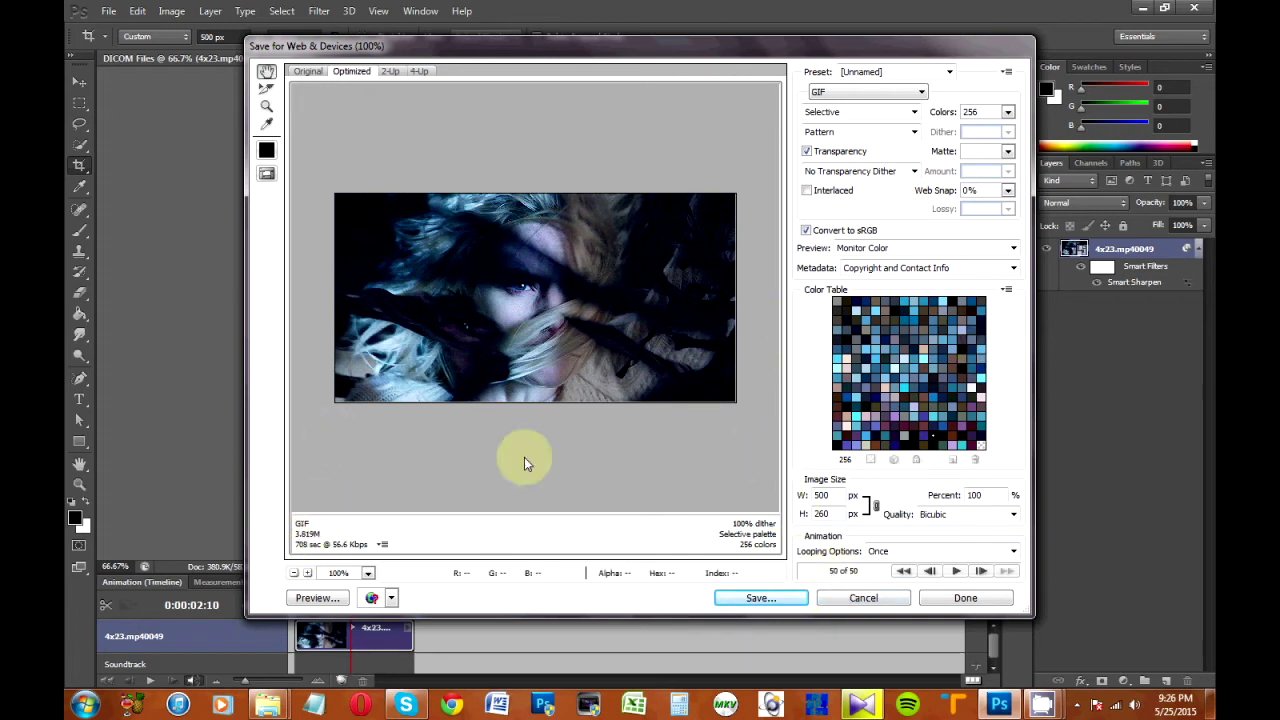
click(1007, 112)
click(1006, 112)
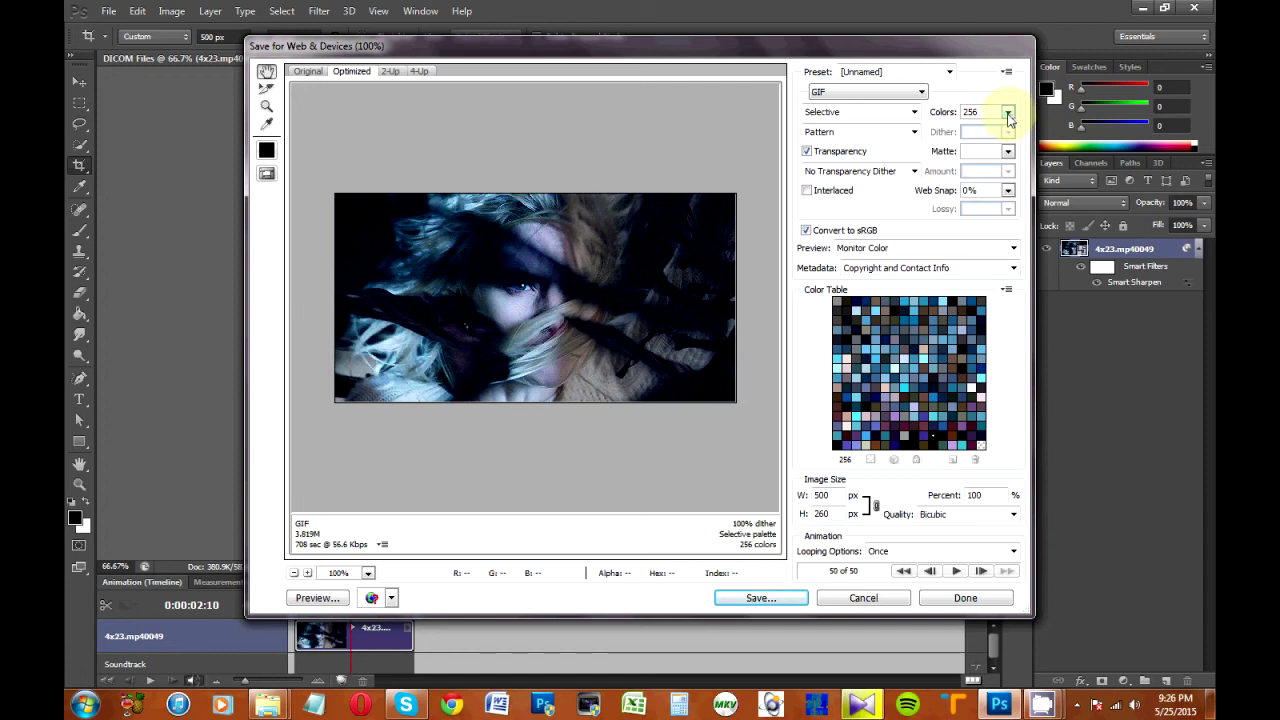
Save the optimized GIF as emma3 in the OUAT folder inside Gifs.
click(794, 602)
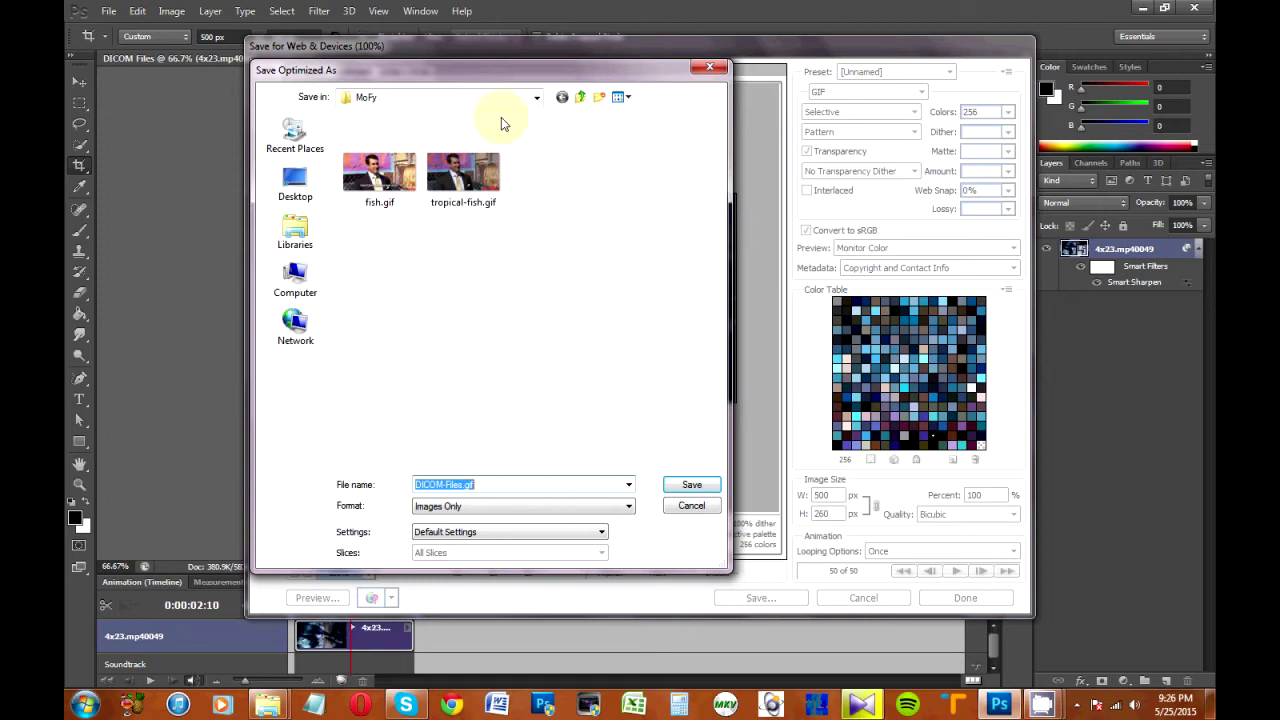
click(580, 97)
double_click(628, 285)
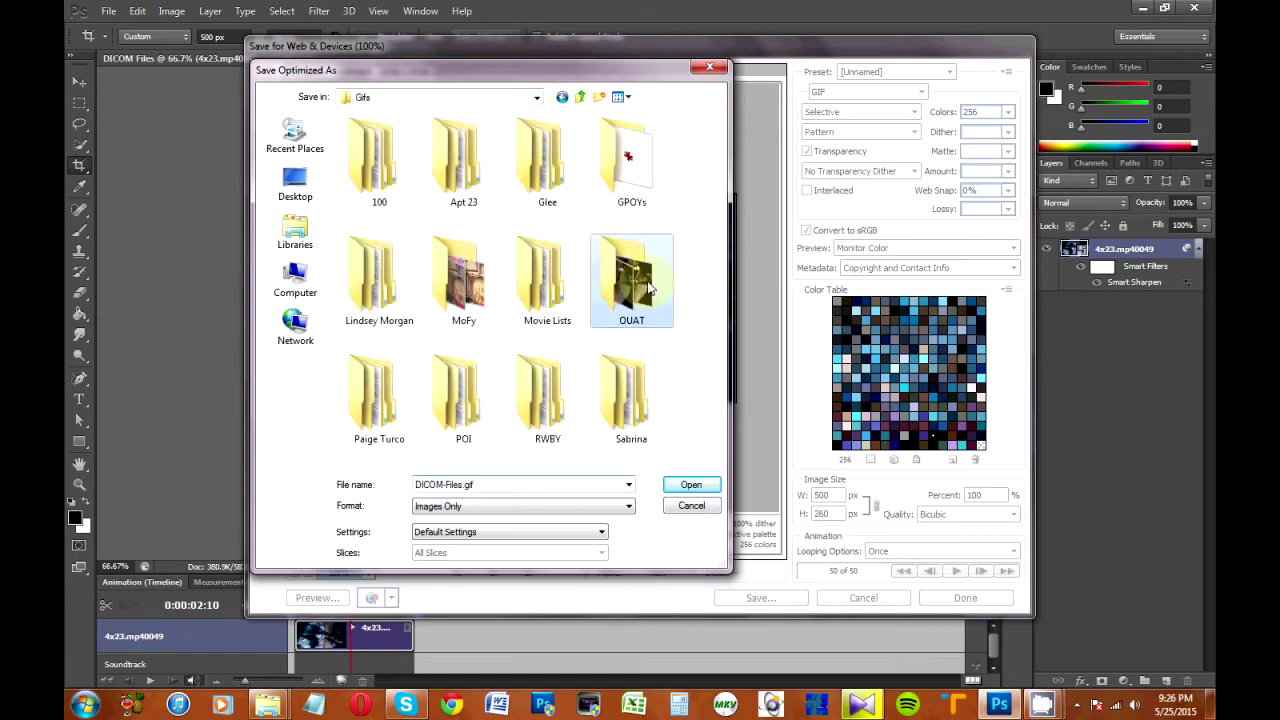
click(452, 487)
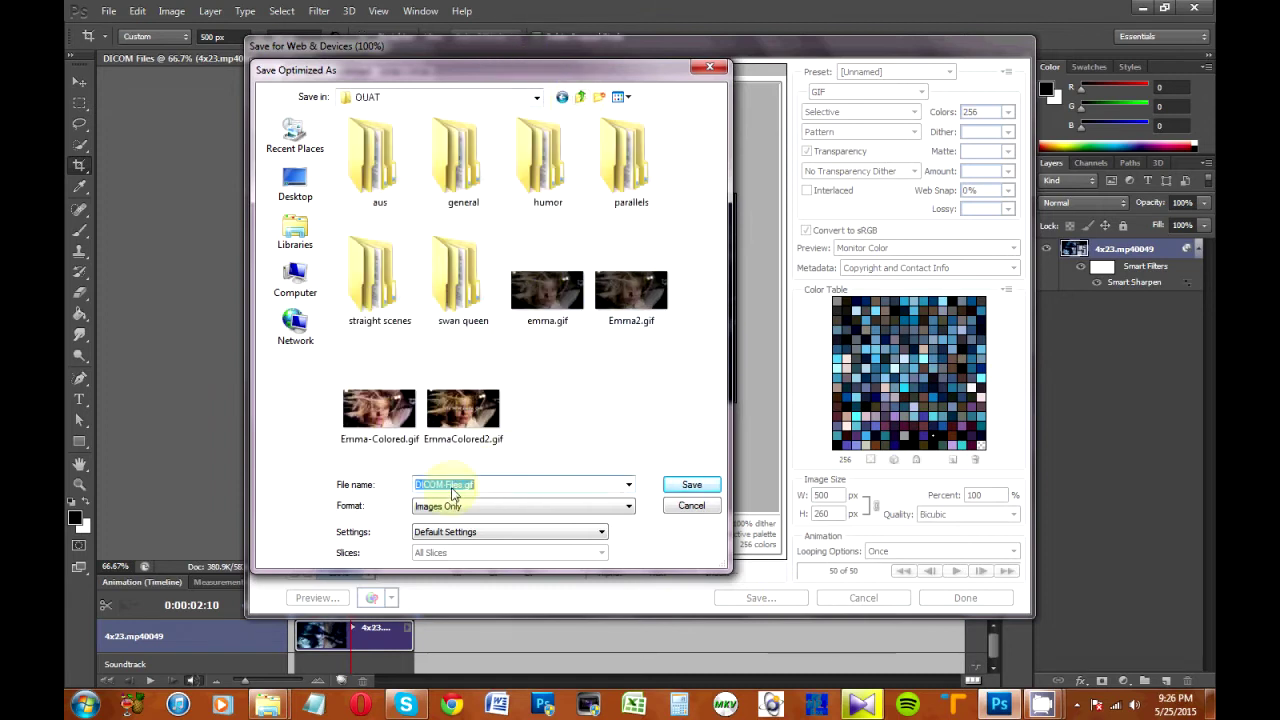
text(emma)
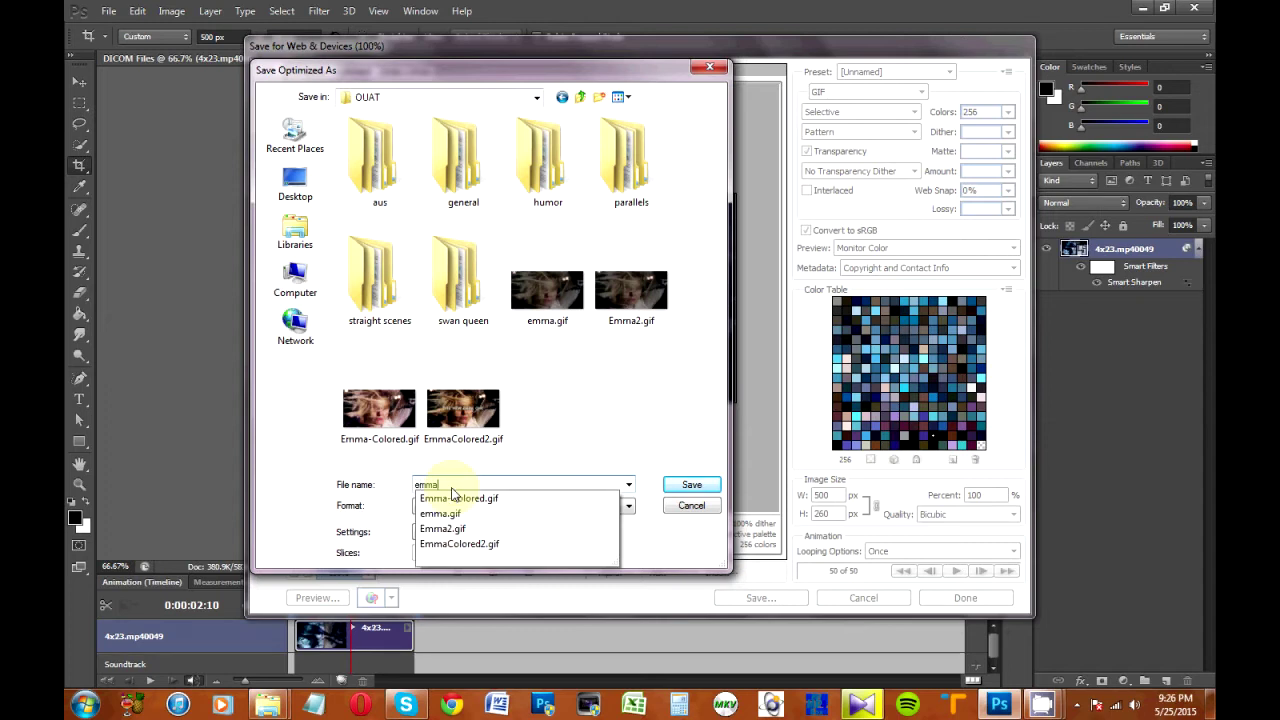
text(3)
key(Return)
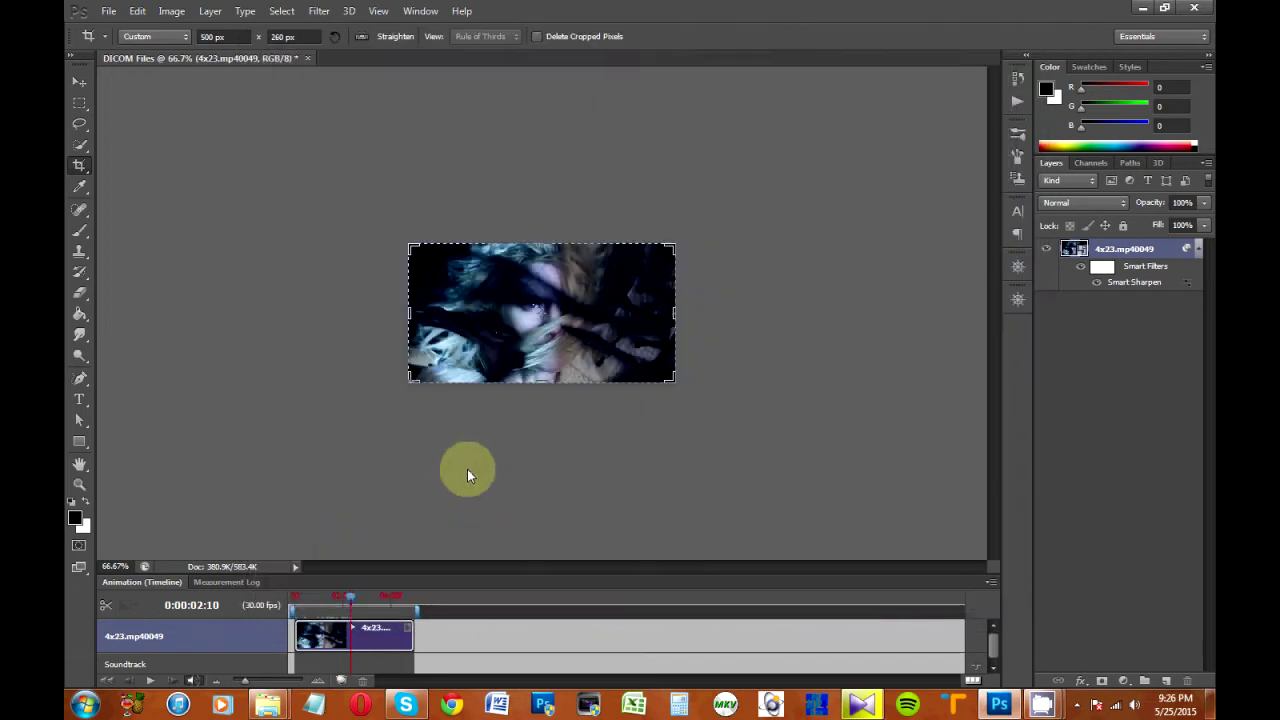
Open the exported emma3.gif from the OUAT folder inside Gifs.
click(105, 11)
click(141, 42)
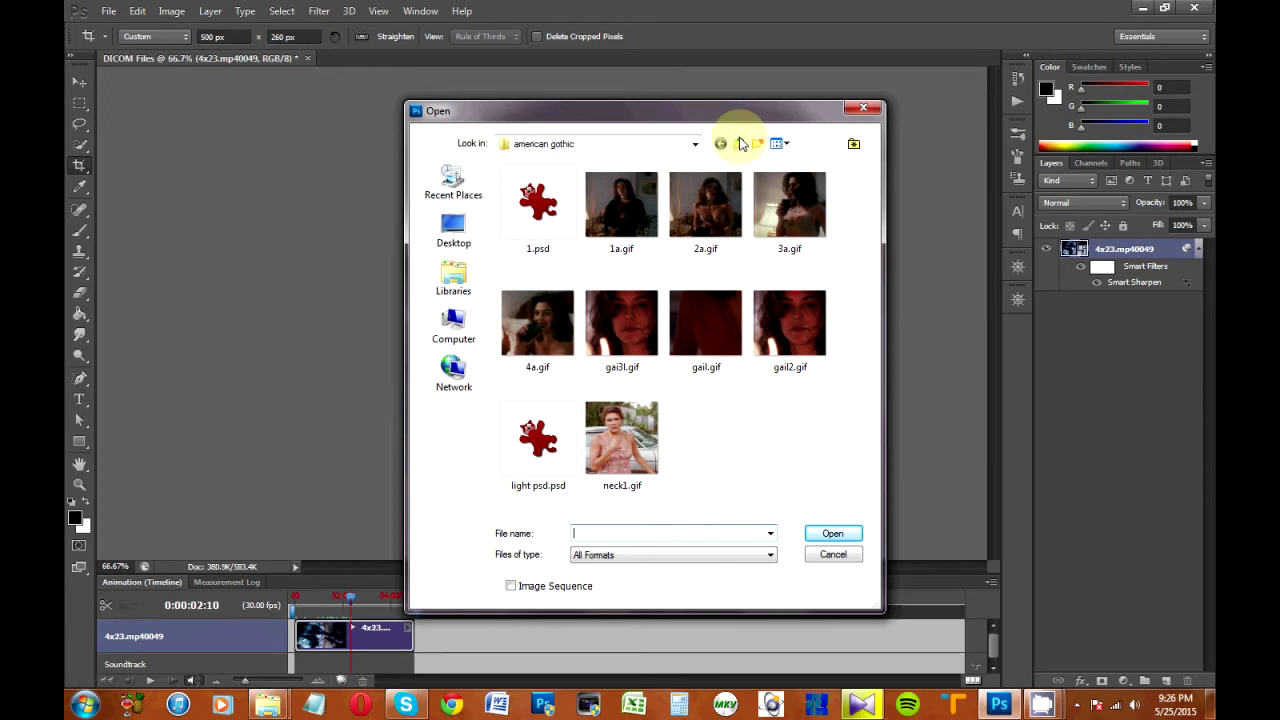
click(739, 143)
click(739, 143)
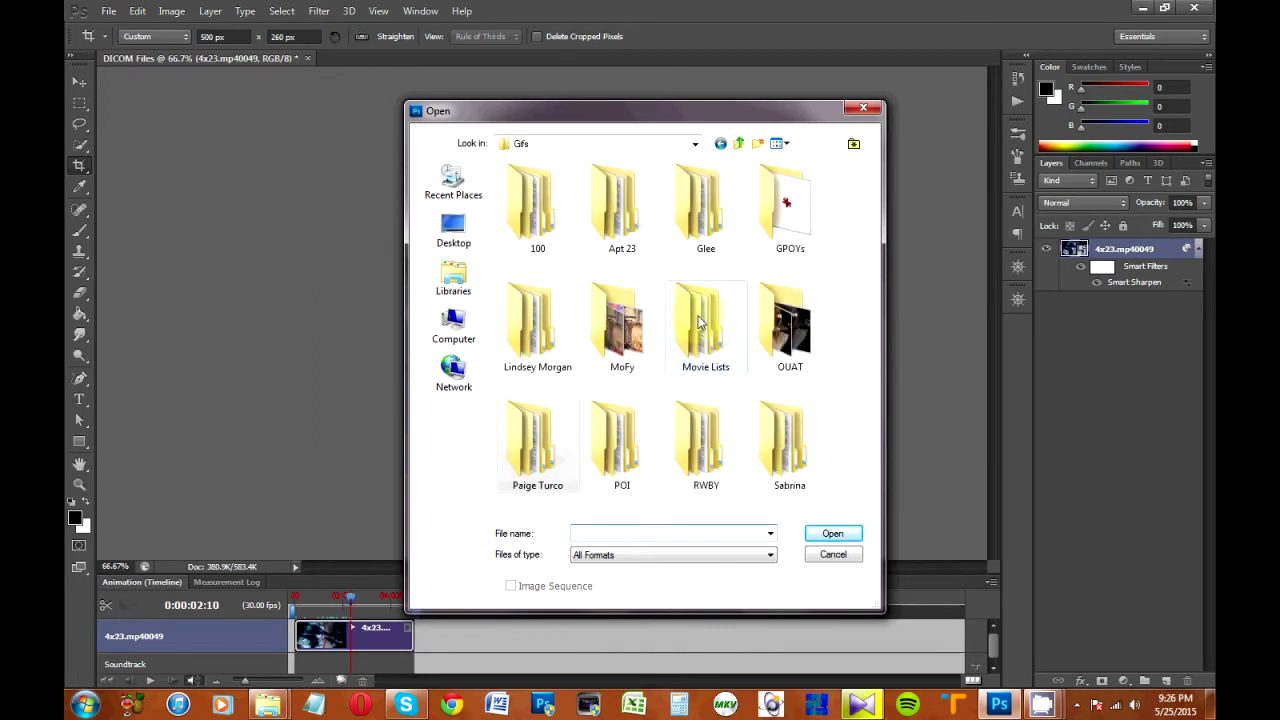
double_click(798, 331)
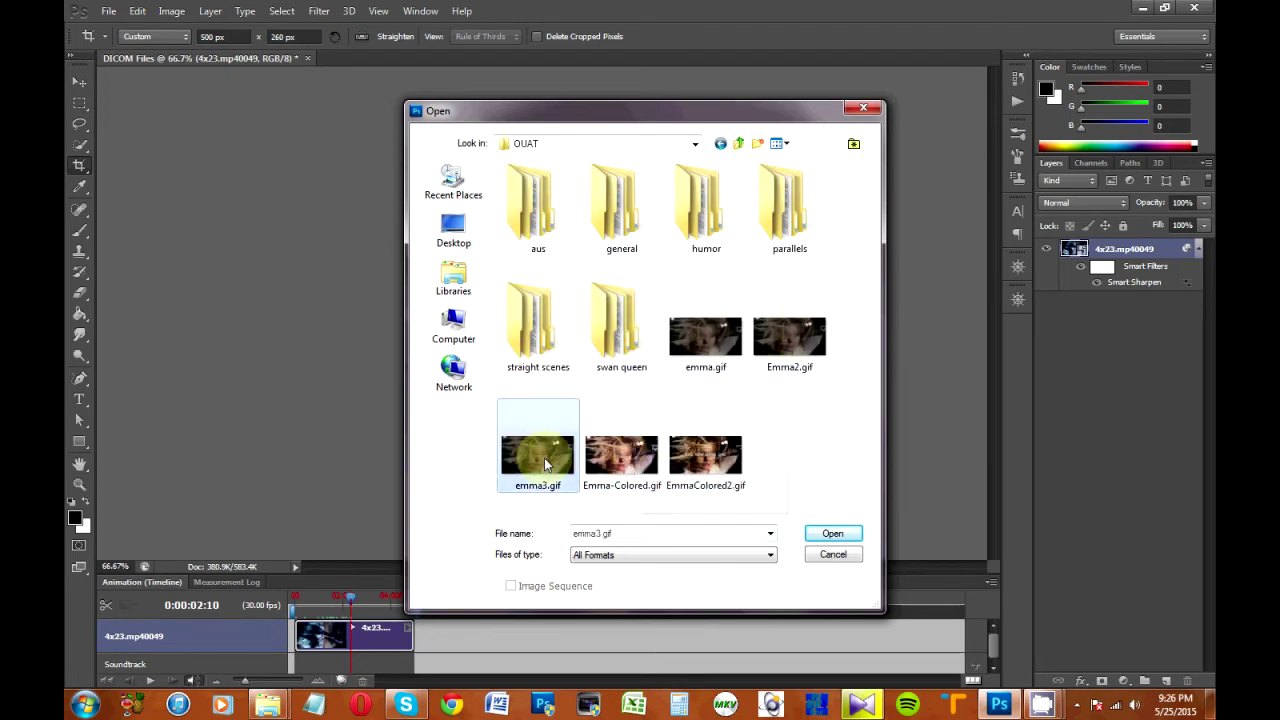
double_click(540, 456)
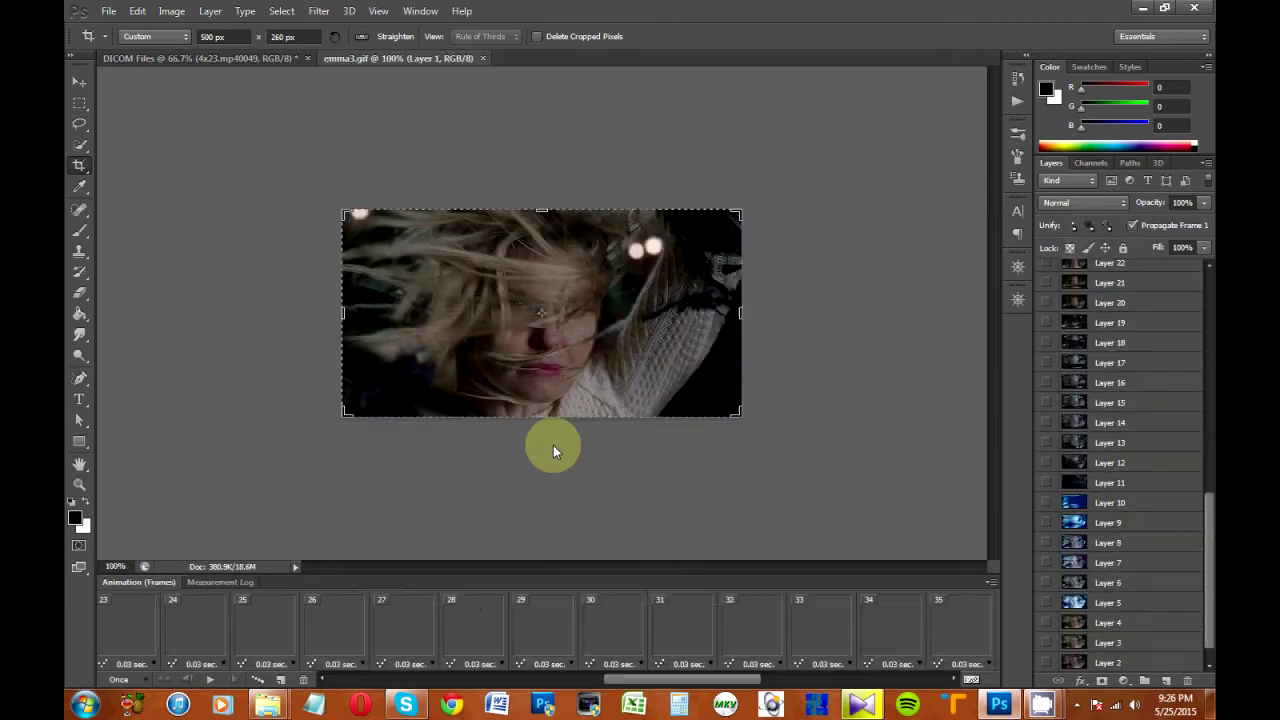
Select all frames of emma3.gif from 50 back to 1 and set their delay to 0.07 seconds.
drag(635, 681, 716, 682)
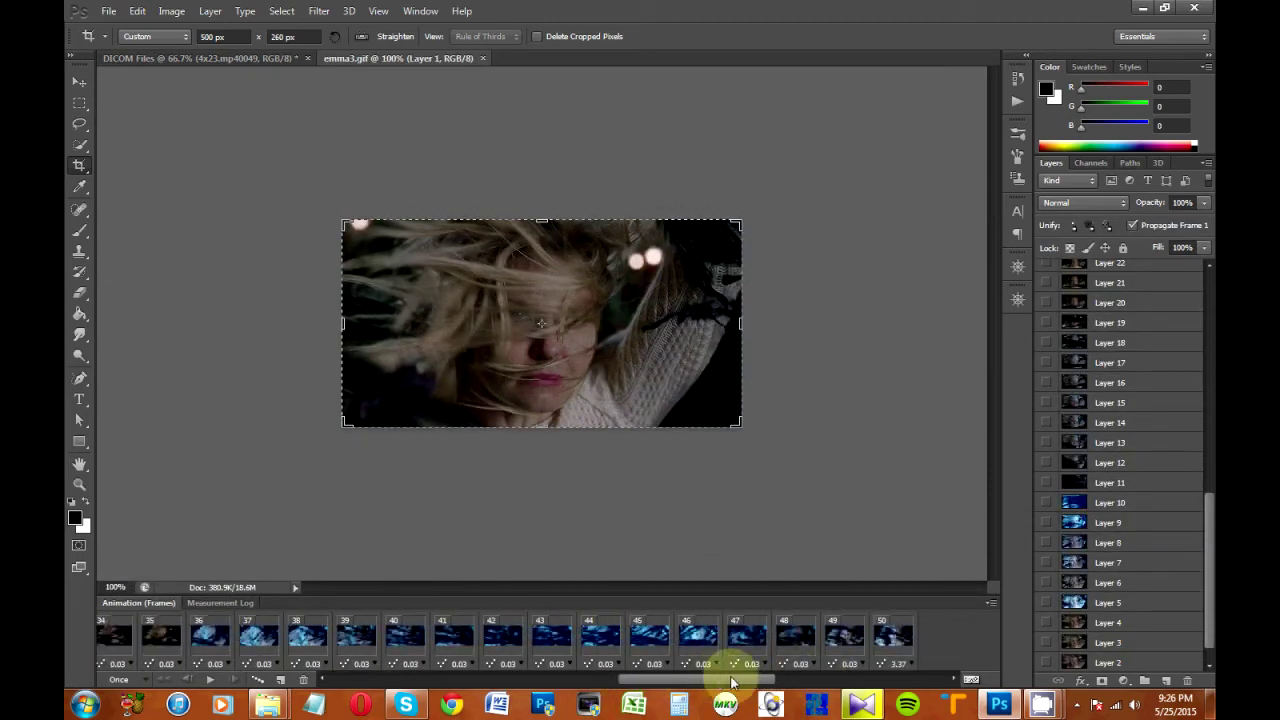
click(905, 635)
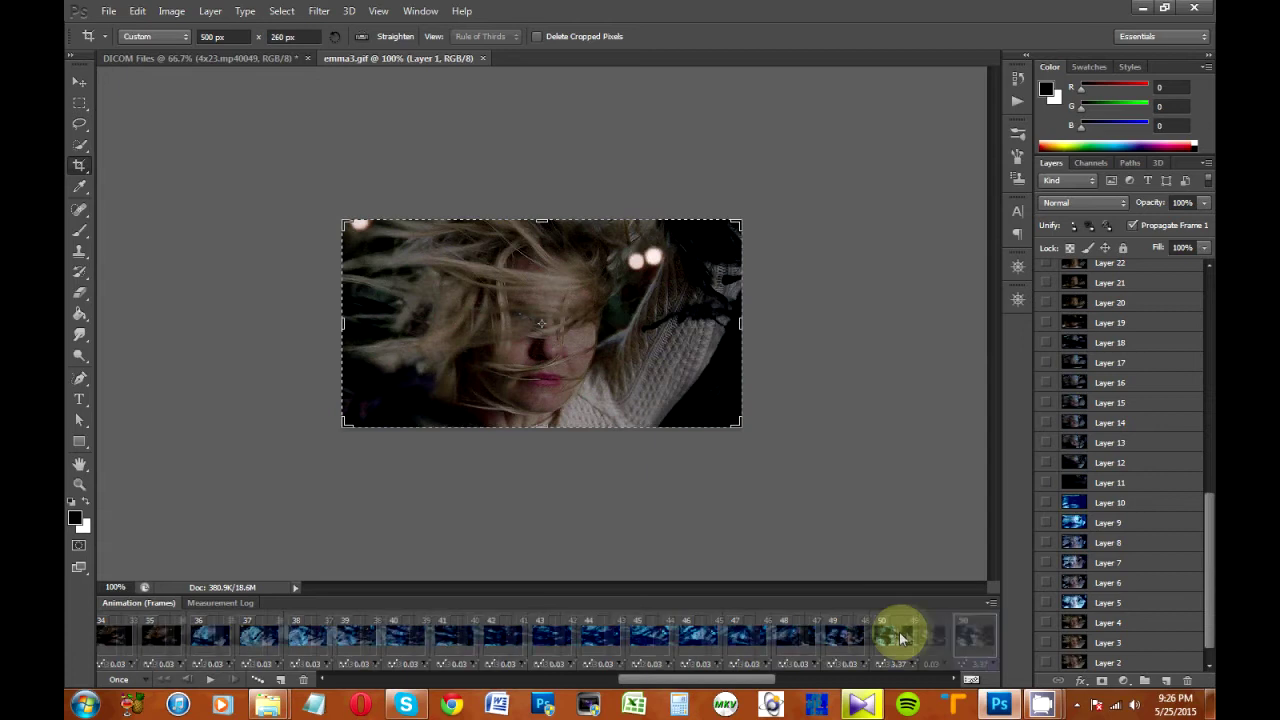
click(993, 635)
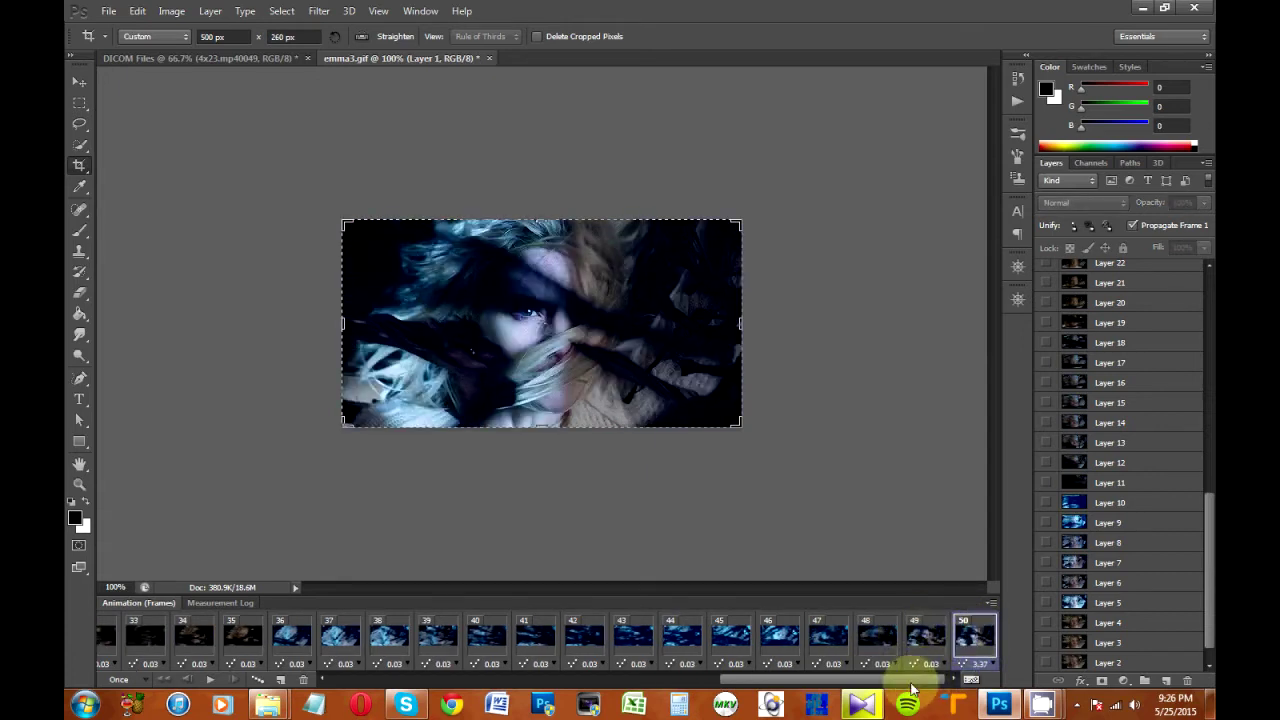
drag(933, 680, 411, 689)
shift+click(120, 637)
click(136, 666)
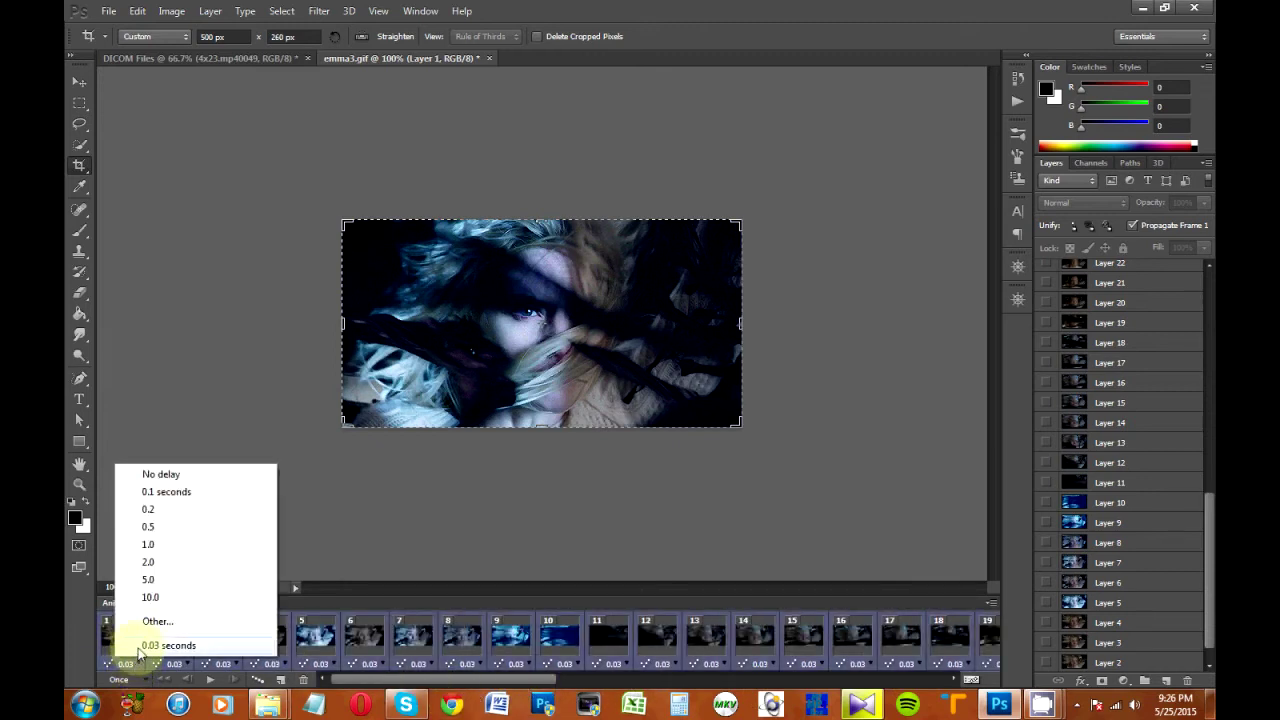
click(157, 621)
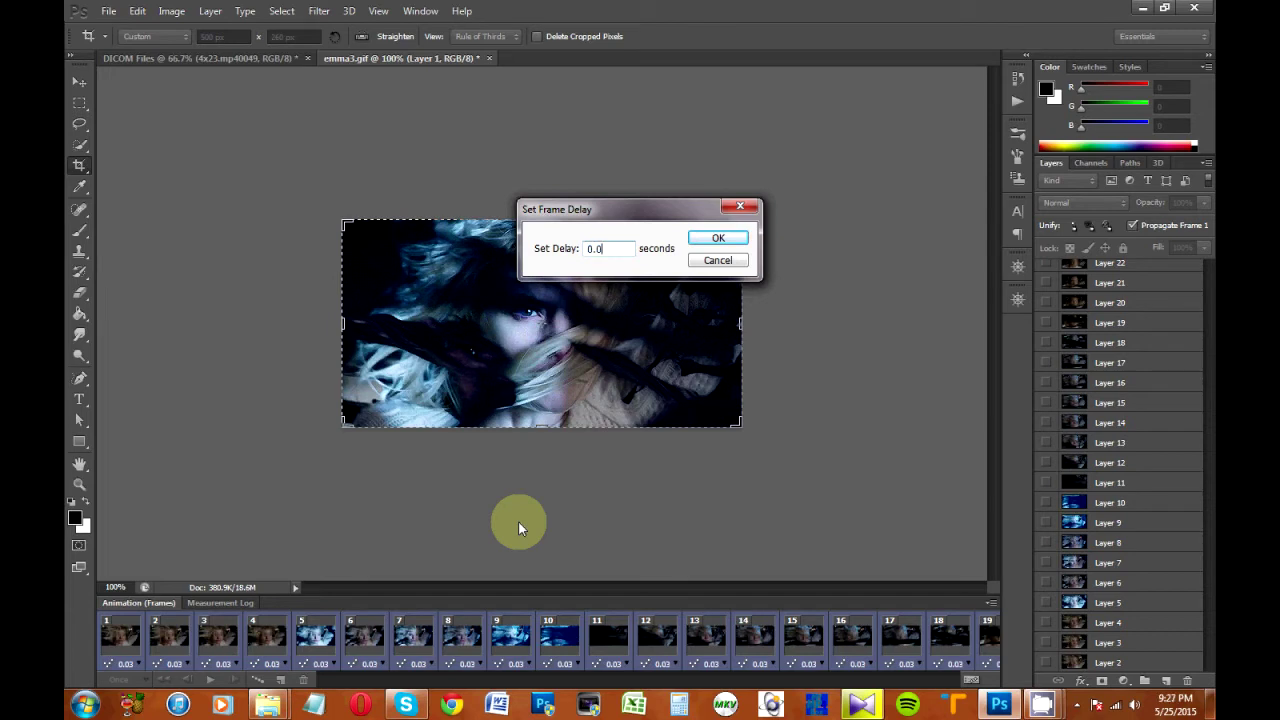
key(Return)
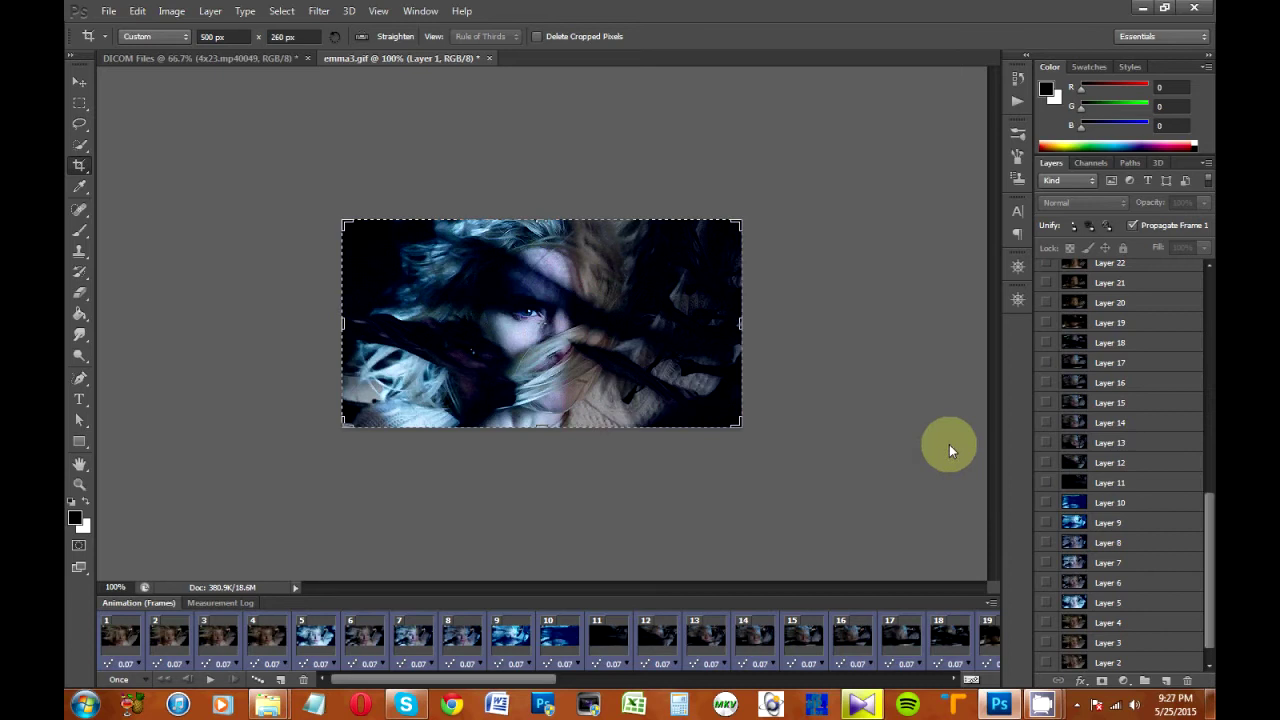
Look over the layer stack and last frames, and play the animation to check its speed.
drag(1207, 551, 1208, 290)
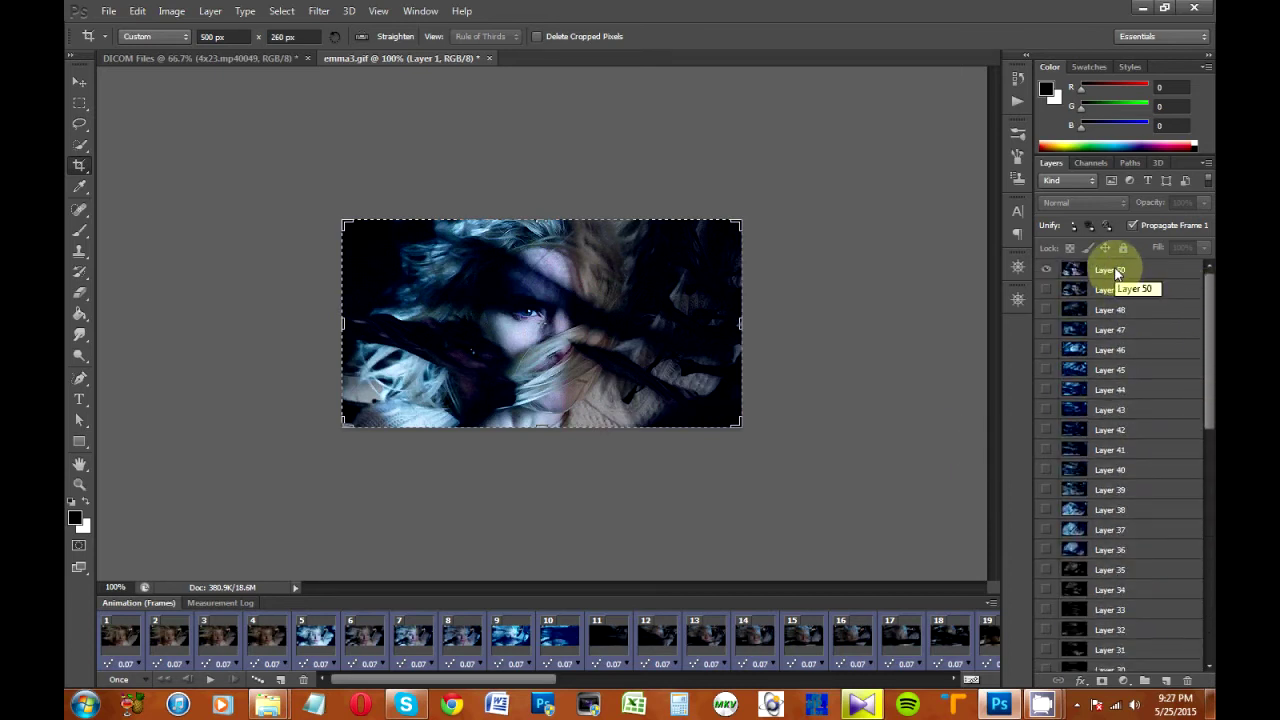
drag(486, 680, 929, 710)
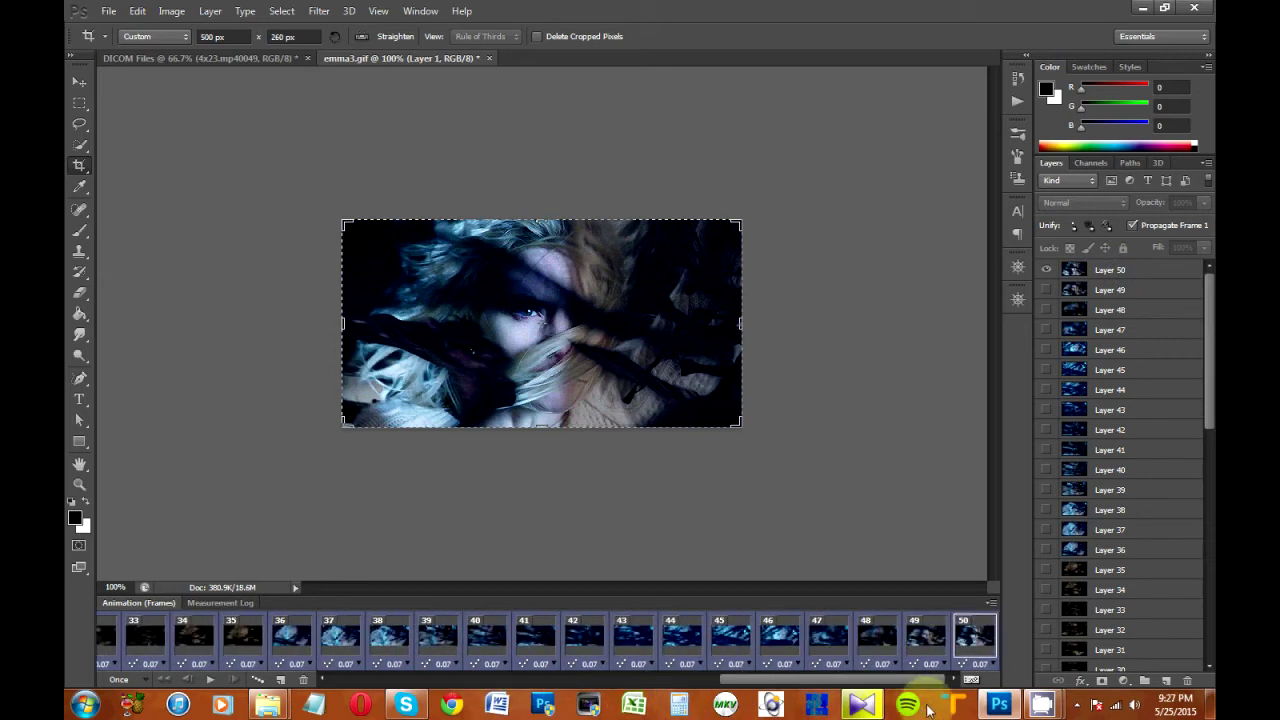
click(210, 679)
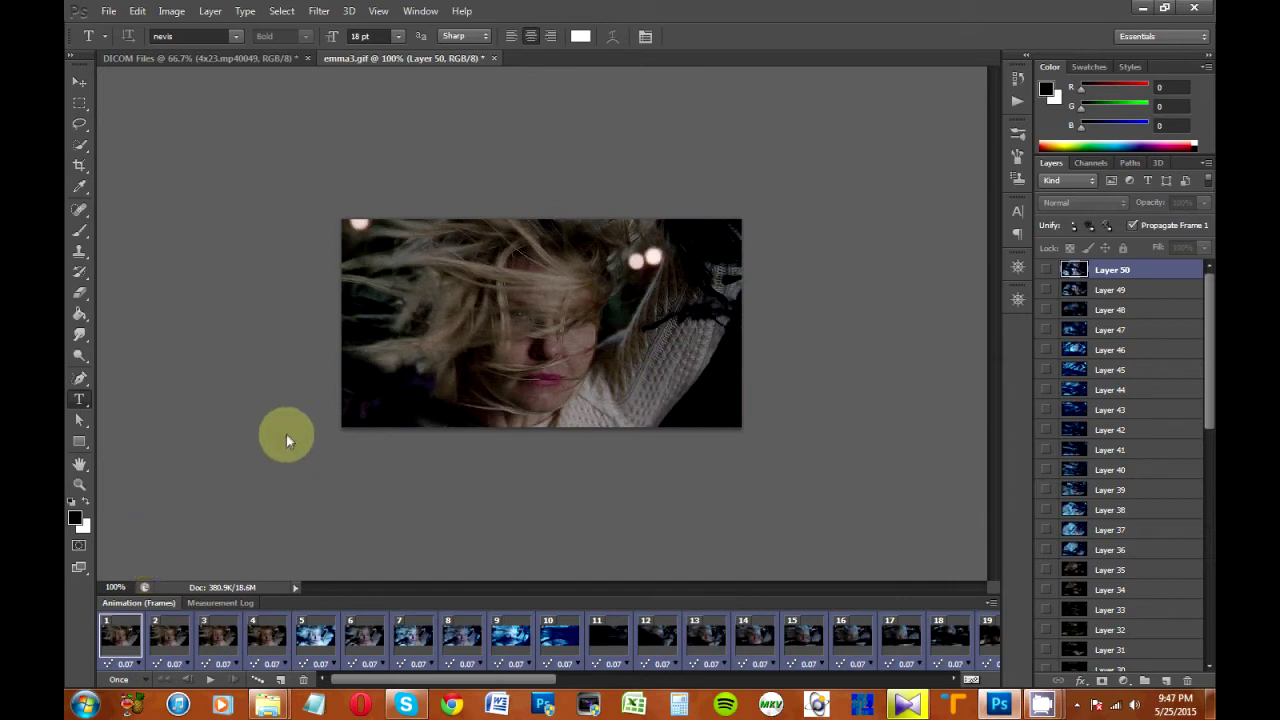
Open the coloring file Default.psd from the Desktop and tile its window below the emma3.gif document.
click(110, 12)
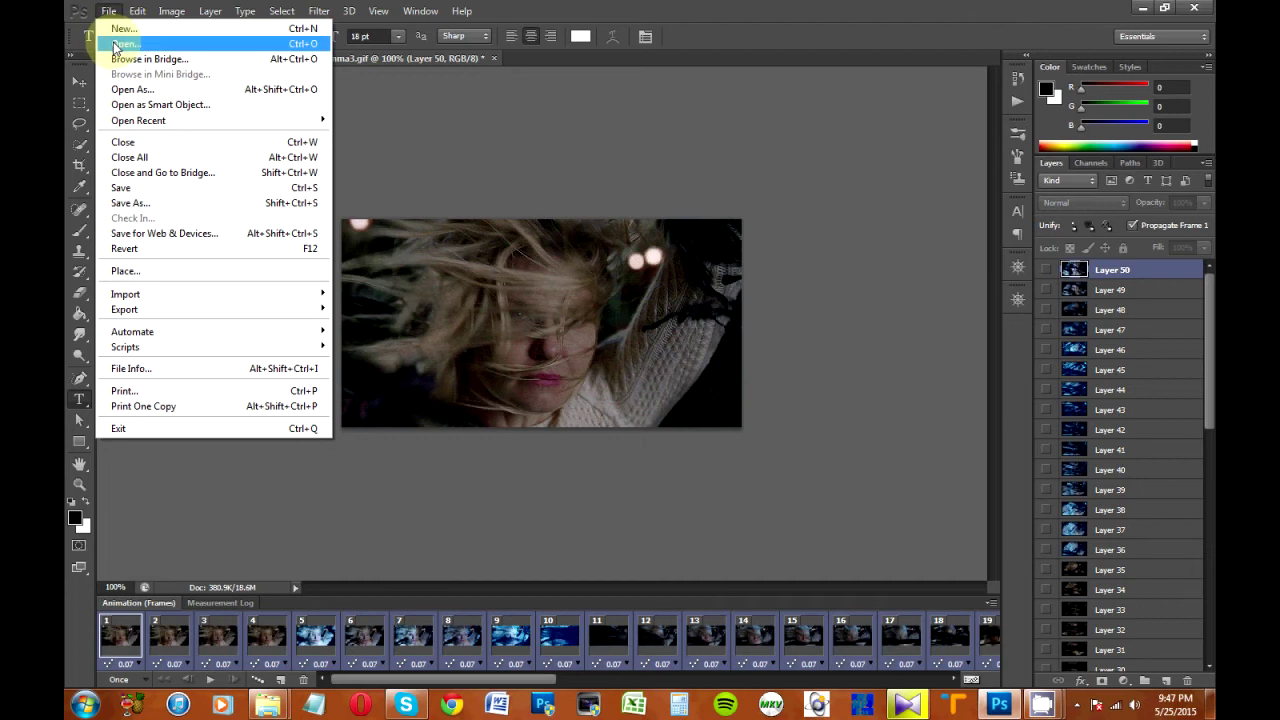
click(115, 45)
click(588, 448)
scroll(588, 448, down, 3)
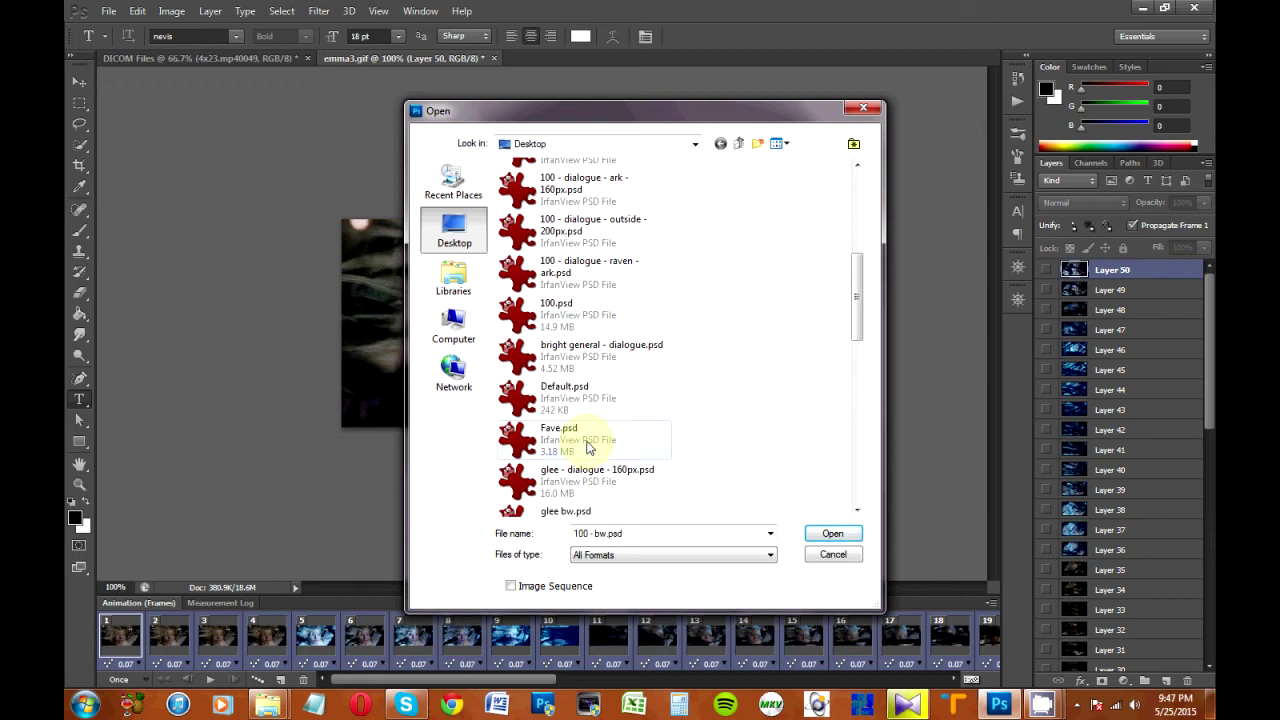
click(593, 400)
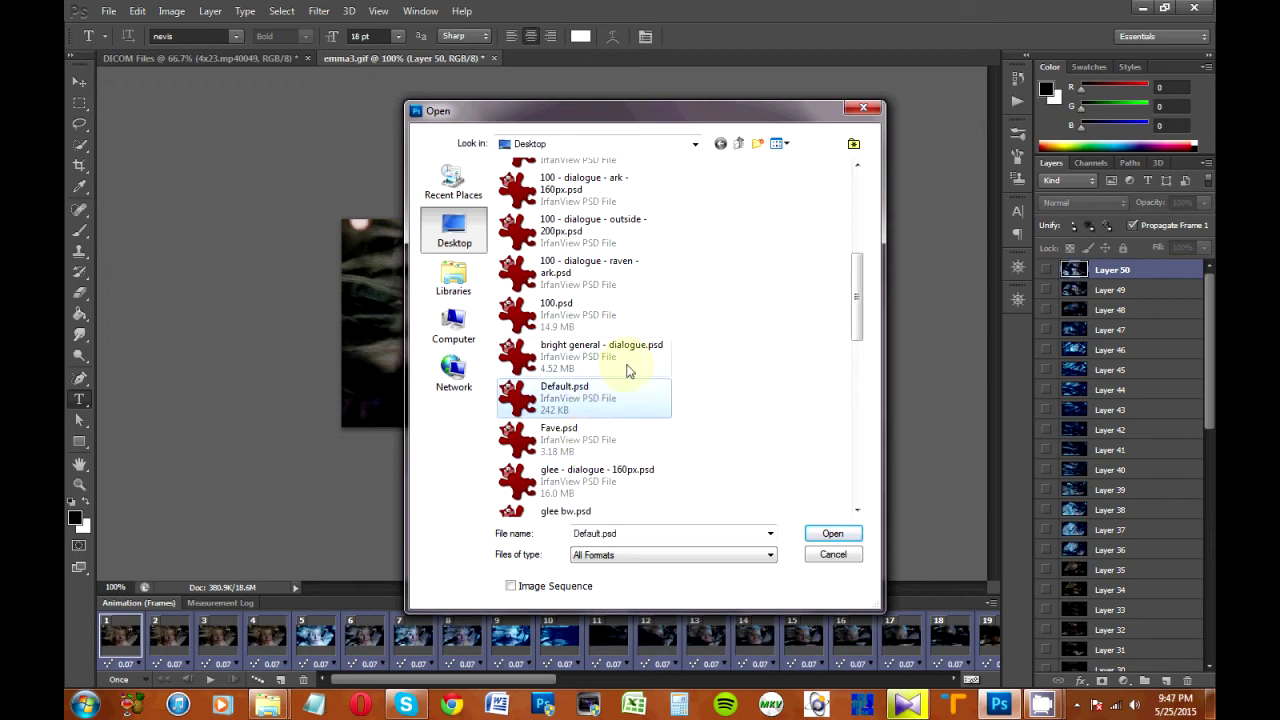
click(833, 536)
drag(571, 57, 437, 594)
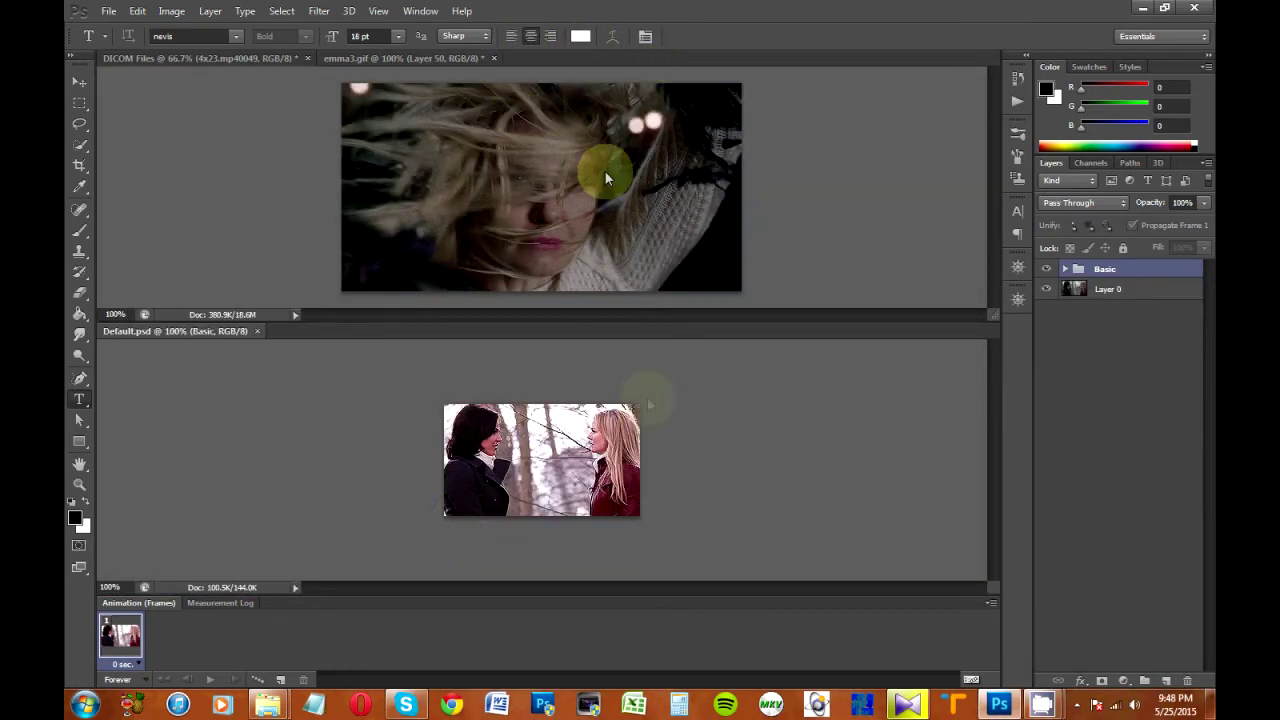
Copy the Basic coloring group from Default.psd into emma3.gif above Layer 50.
click(845, 238)
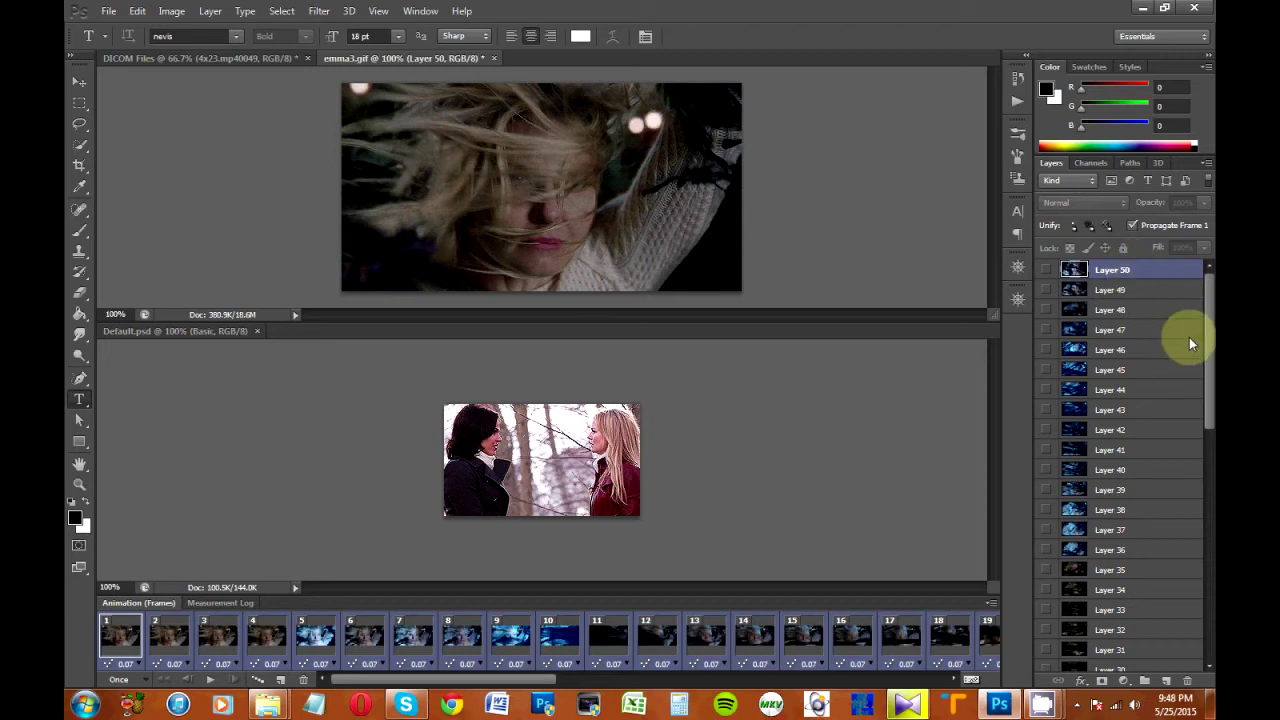
click(882, 464)
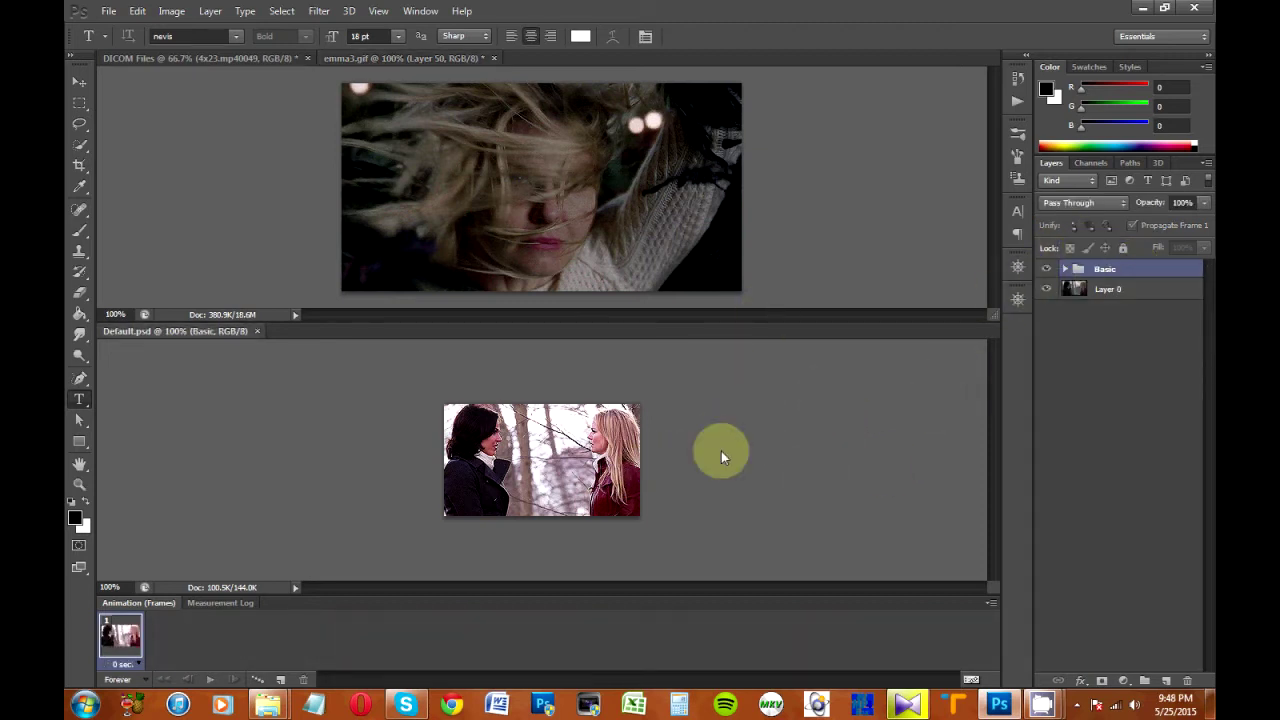
drag(1143, 272, 828, 186)
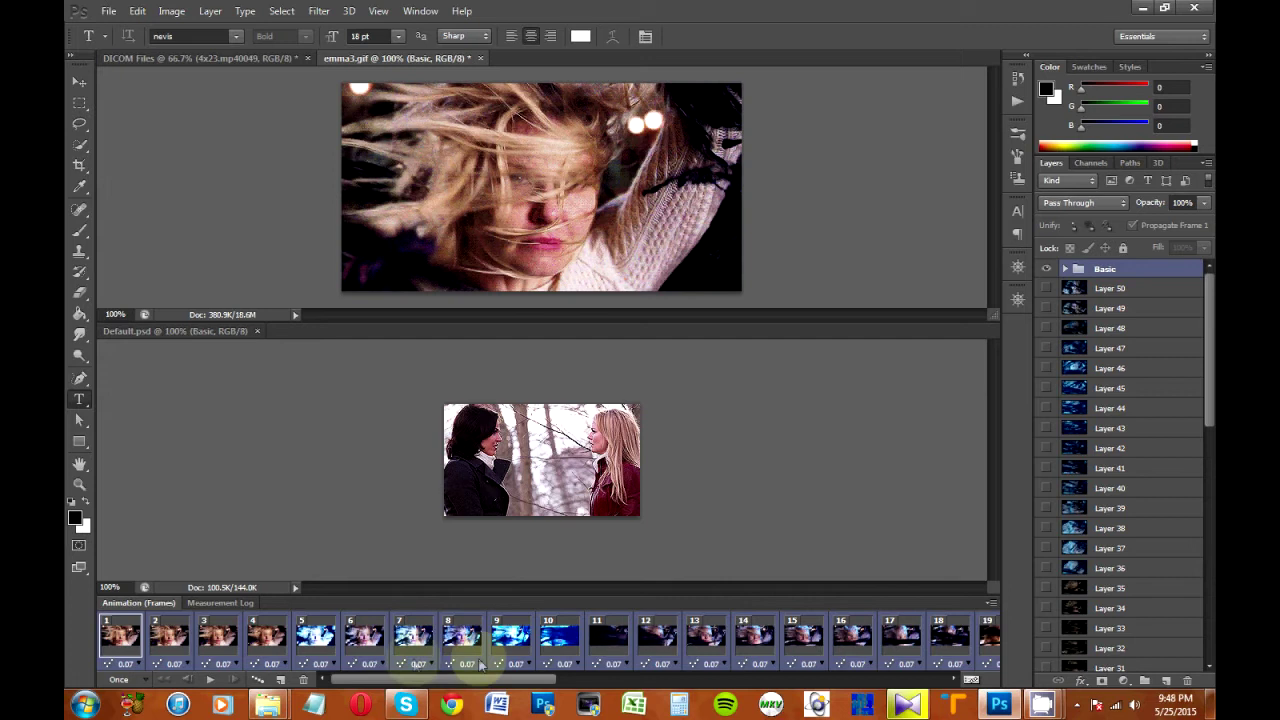
Preview the colored animation, stop it, and reselect all frames from 50 to 1.
click(206, 682)
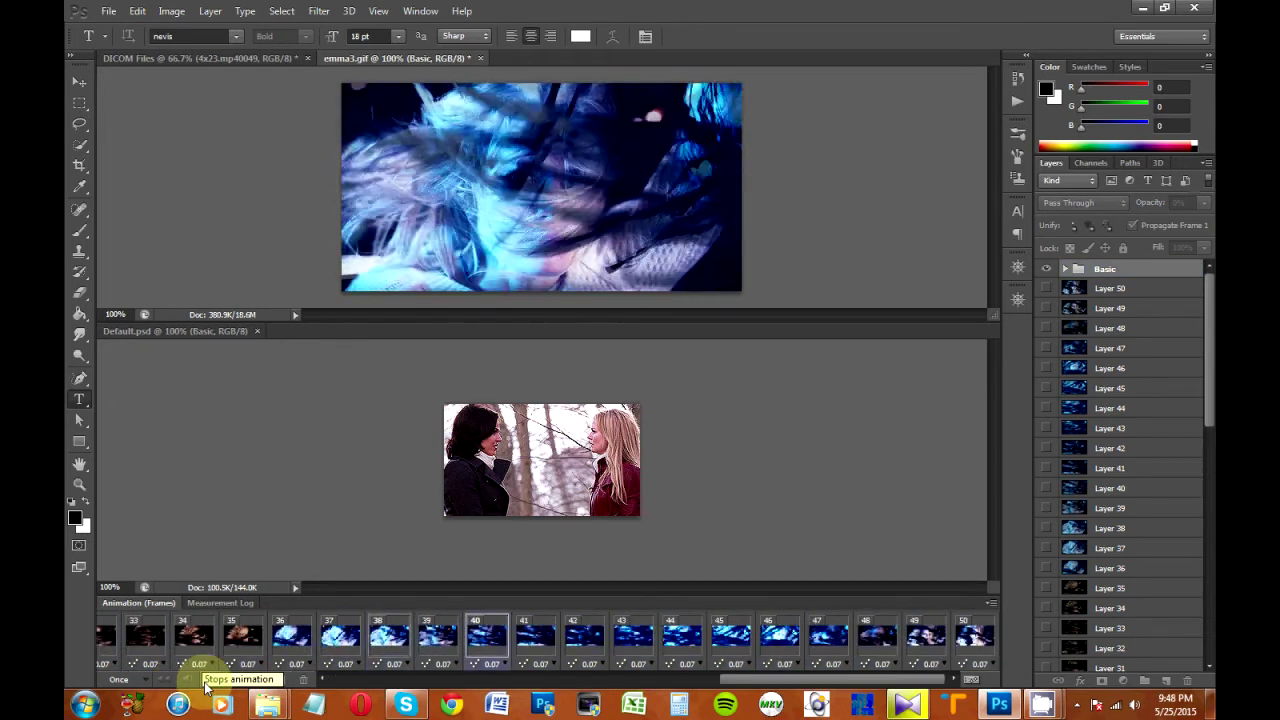
click(209, 680)
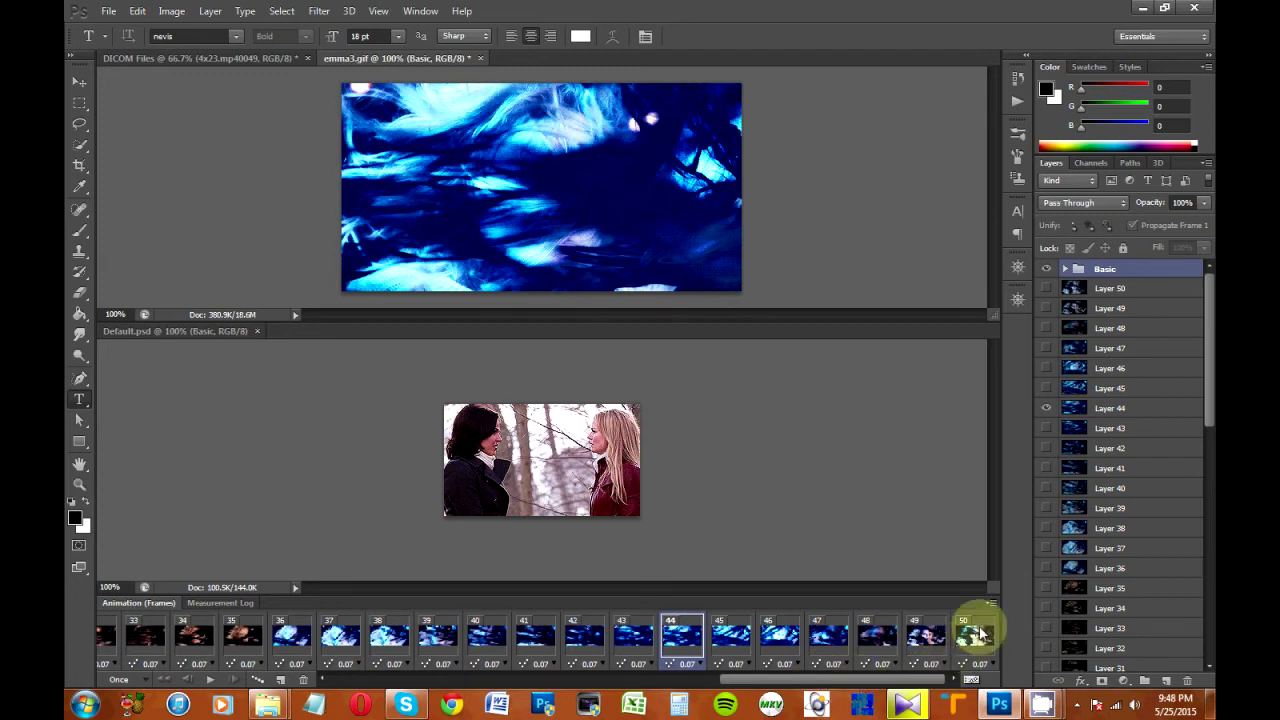
click(977, 632)
drag(865, 680, 478, 680)
shift+click(110, 632)
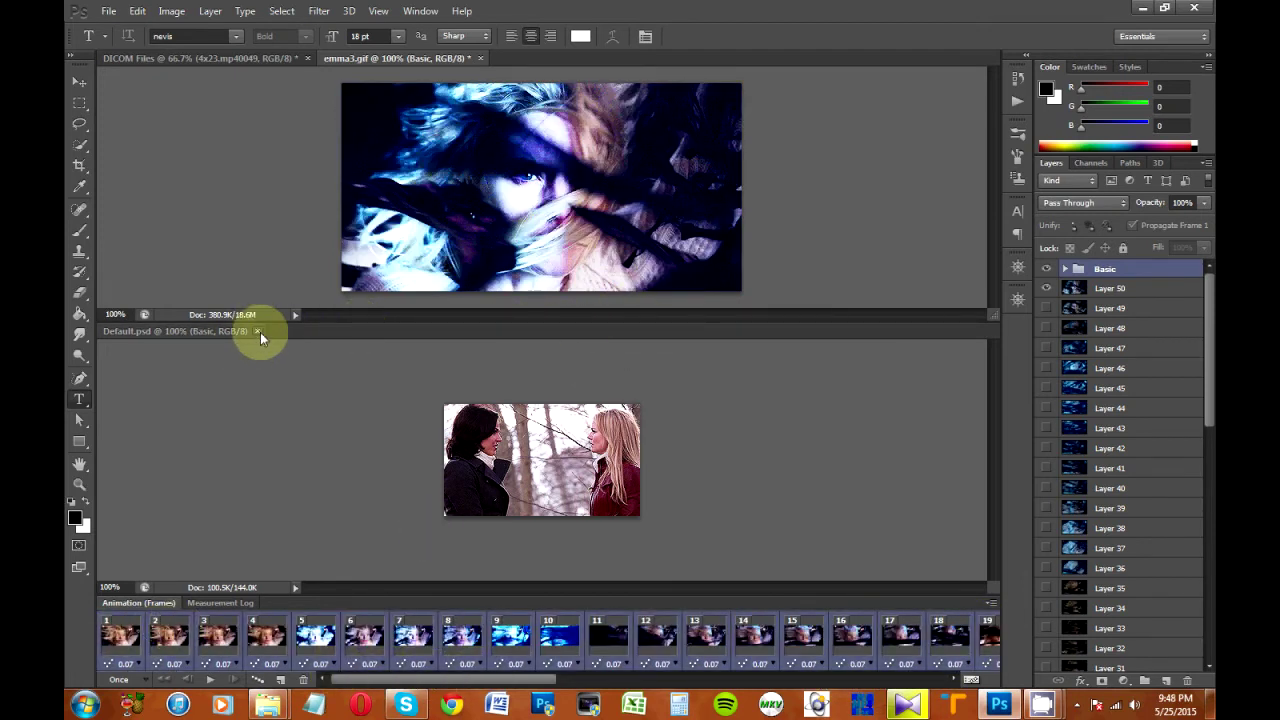
Close Default.psd and delete the Basic group with its contents from emma3.gif.
click(258, 331)
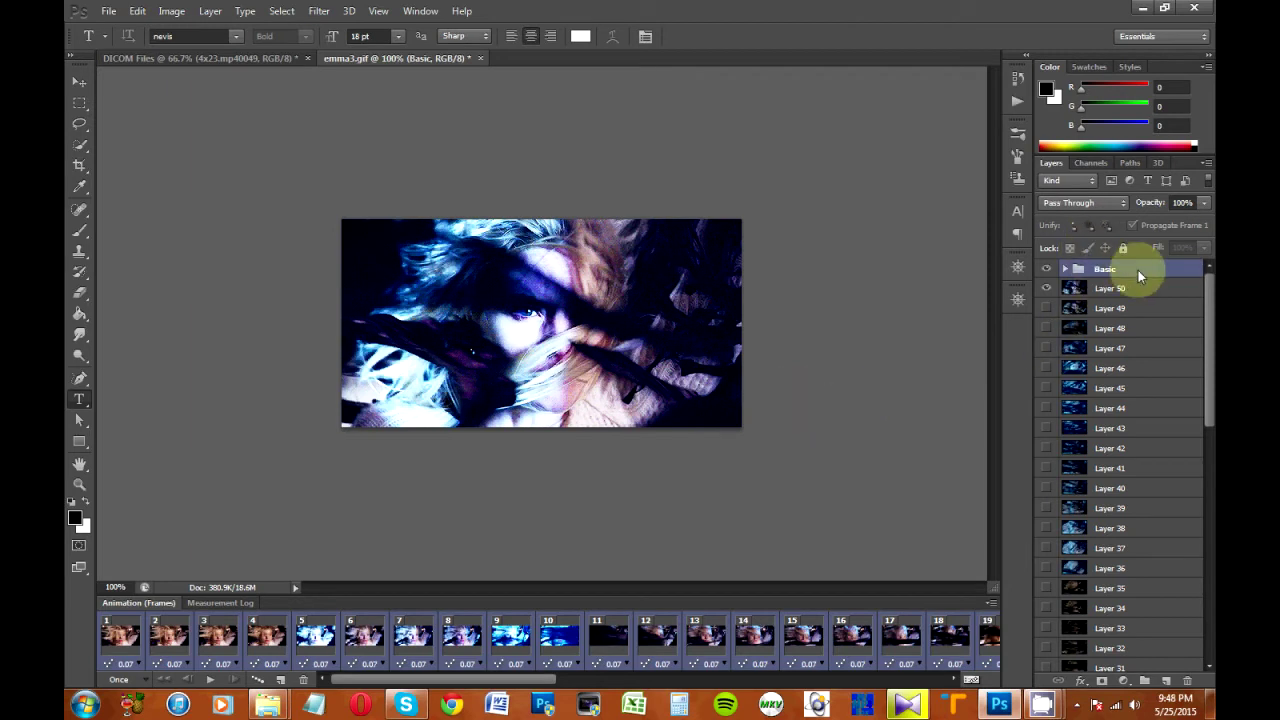
click(1187, 680)
click(650, 266)
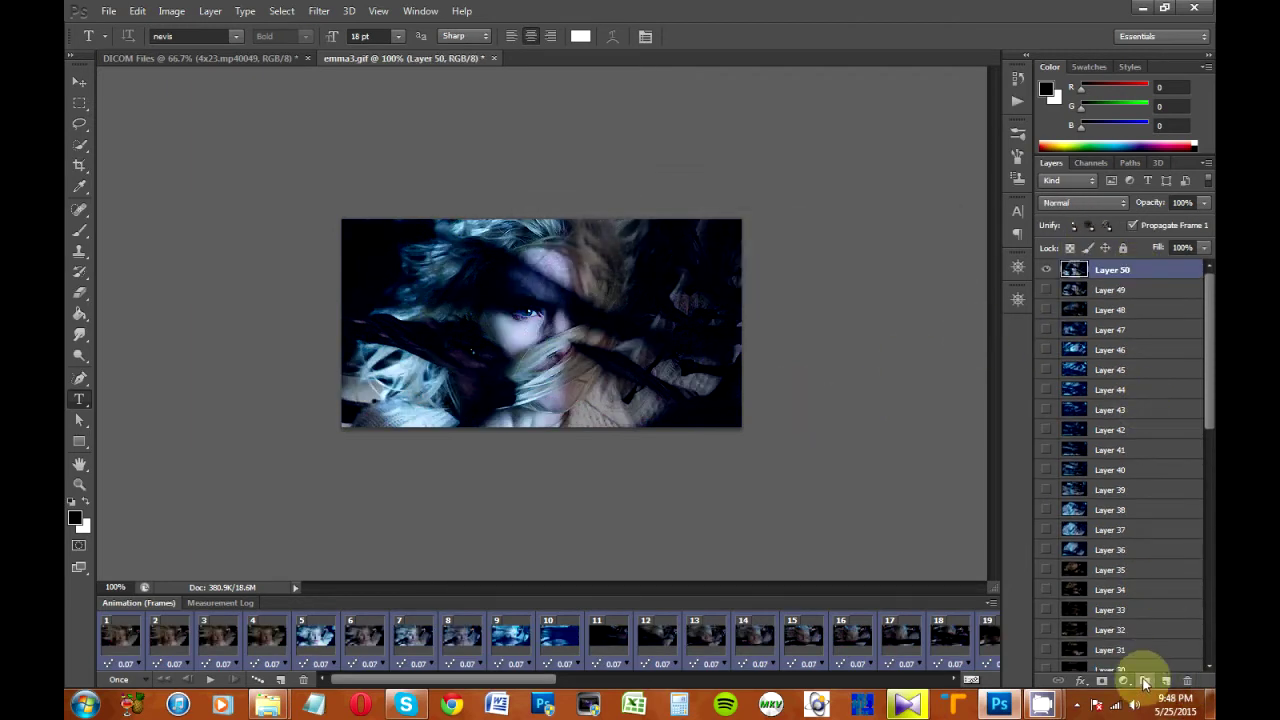
Create a group above Layer 50 containing a Curves adjustment with highlights raised near input 189 and a shadow point near input 65.
click(1145, 681)
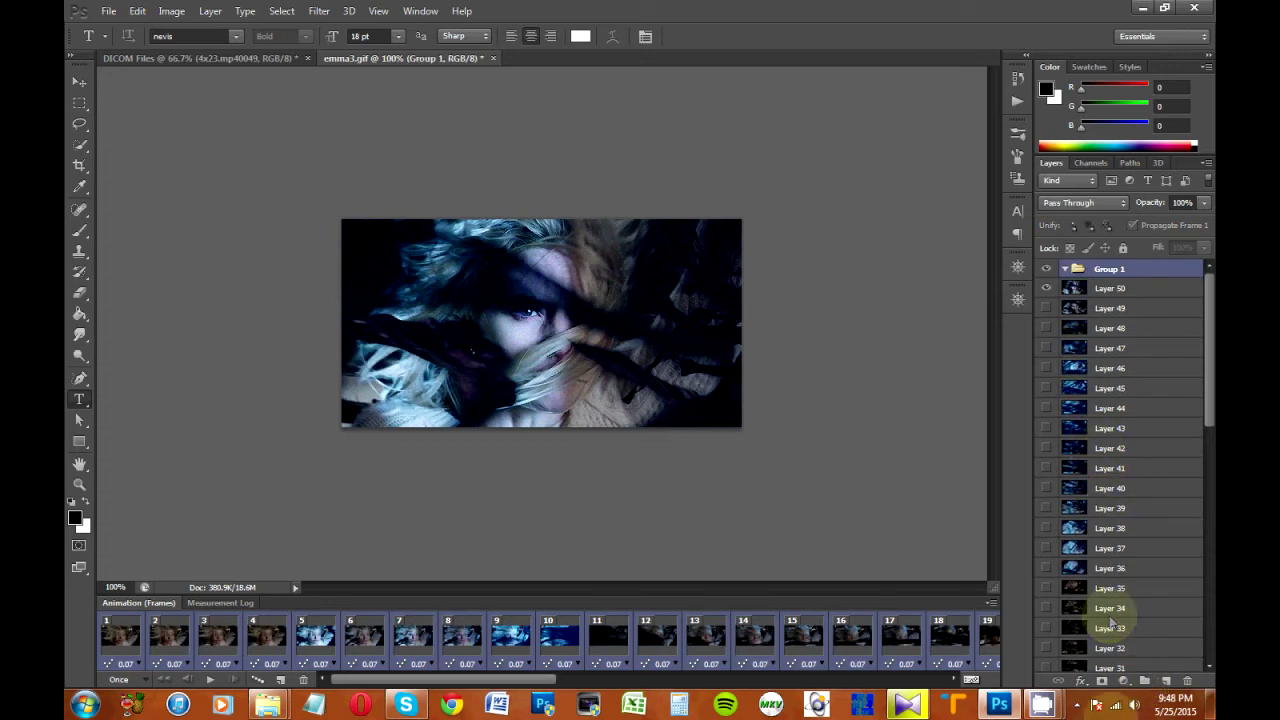
click(1123, 680)
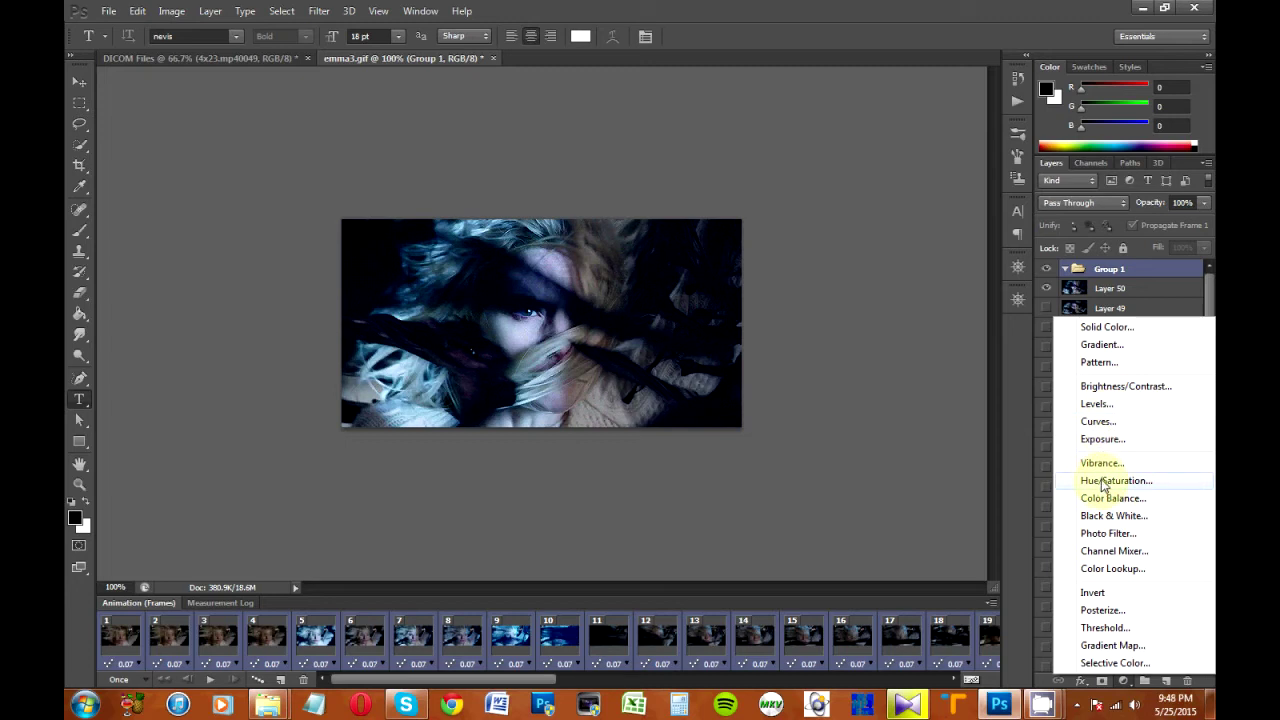
click(1107, 425)
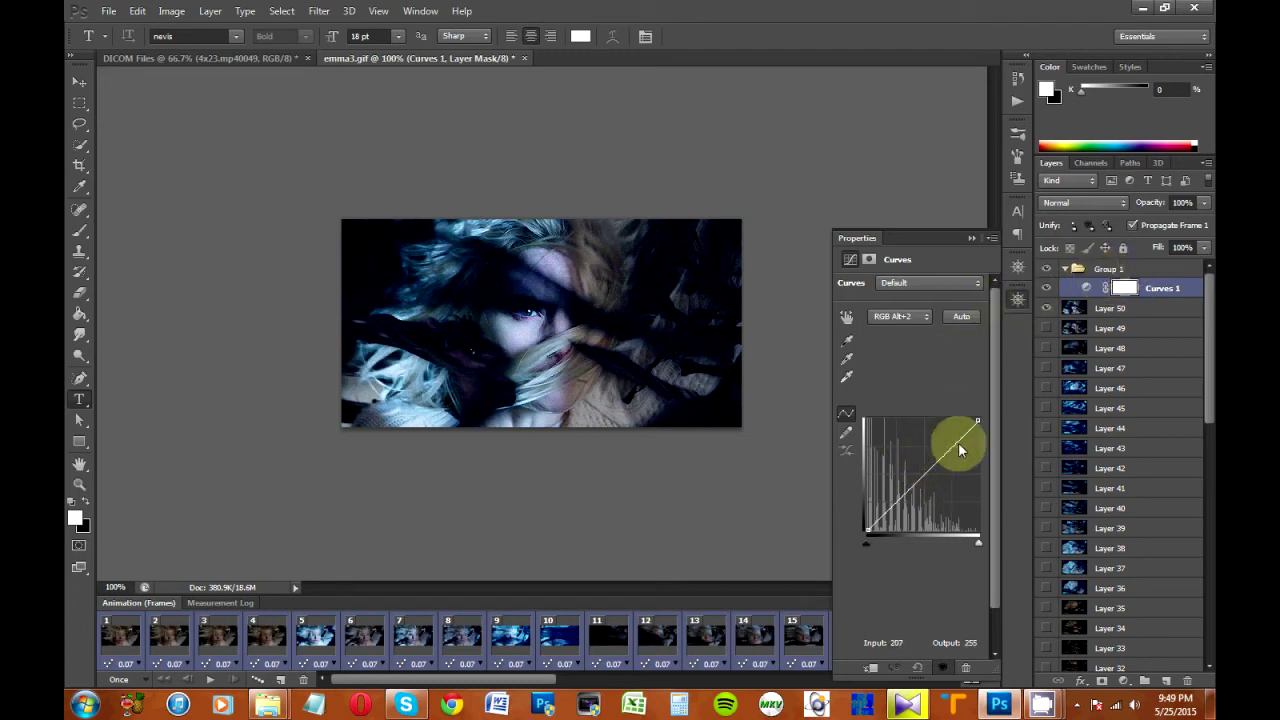
drag(957, 450, 950, 438)
drag(894, 496, 896, 499)
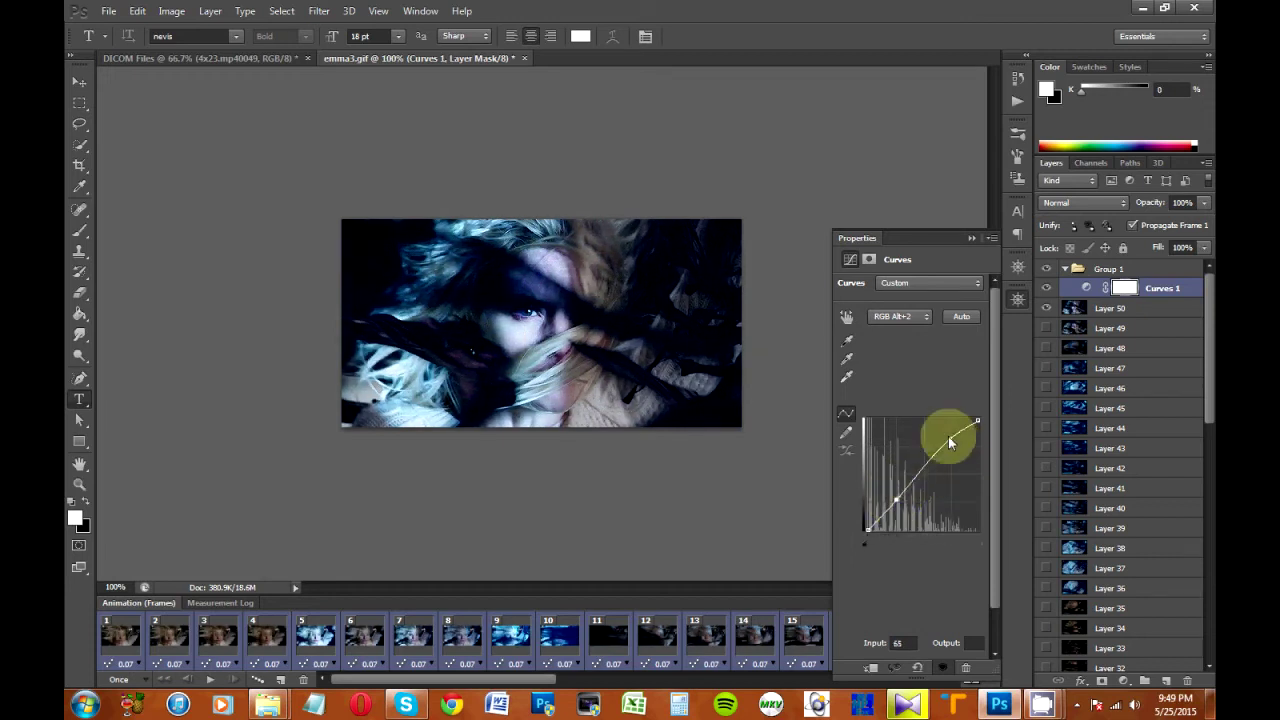
click(898, 316)
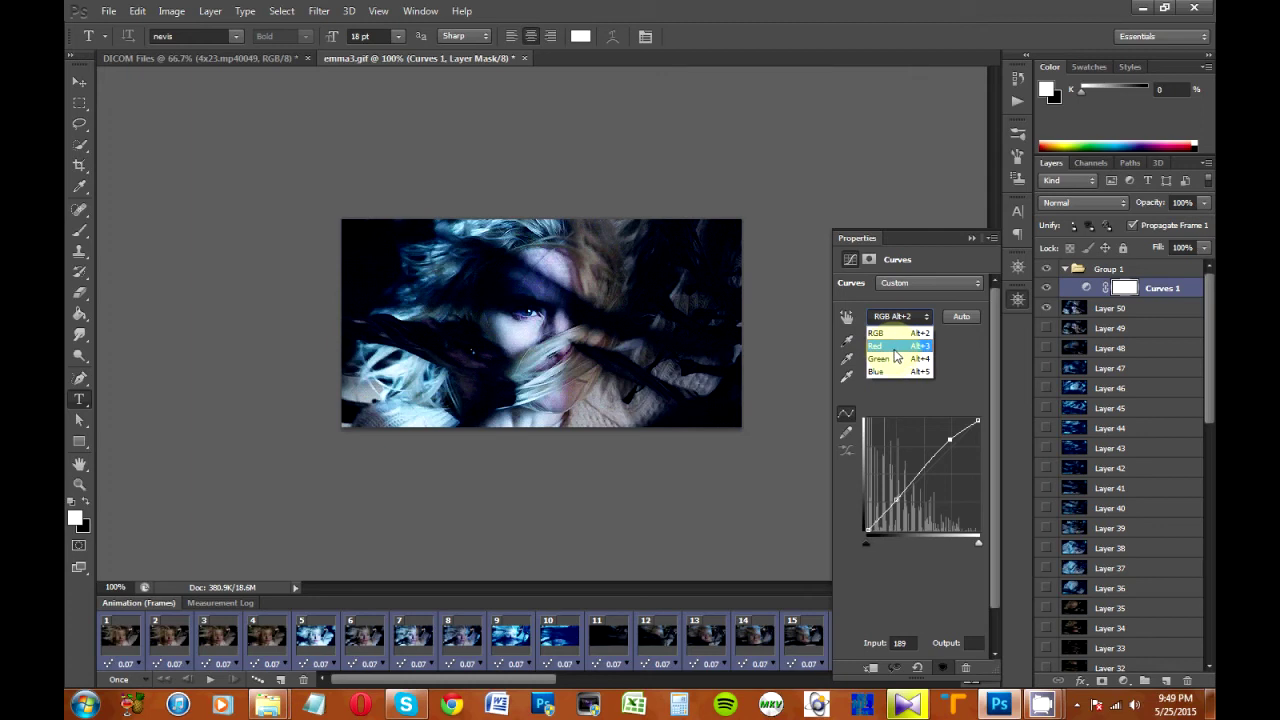
click(902, 318)
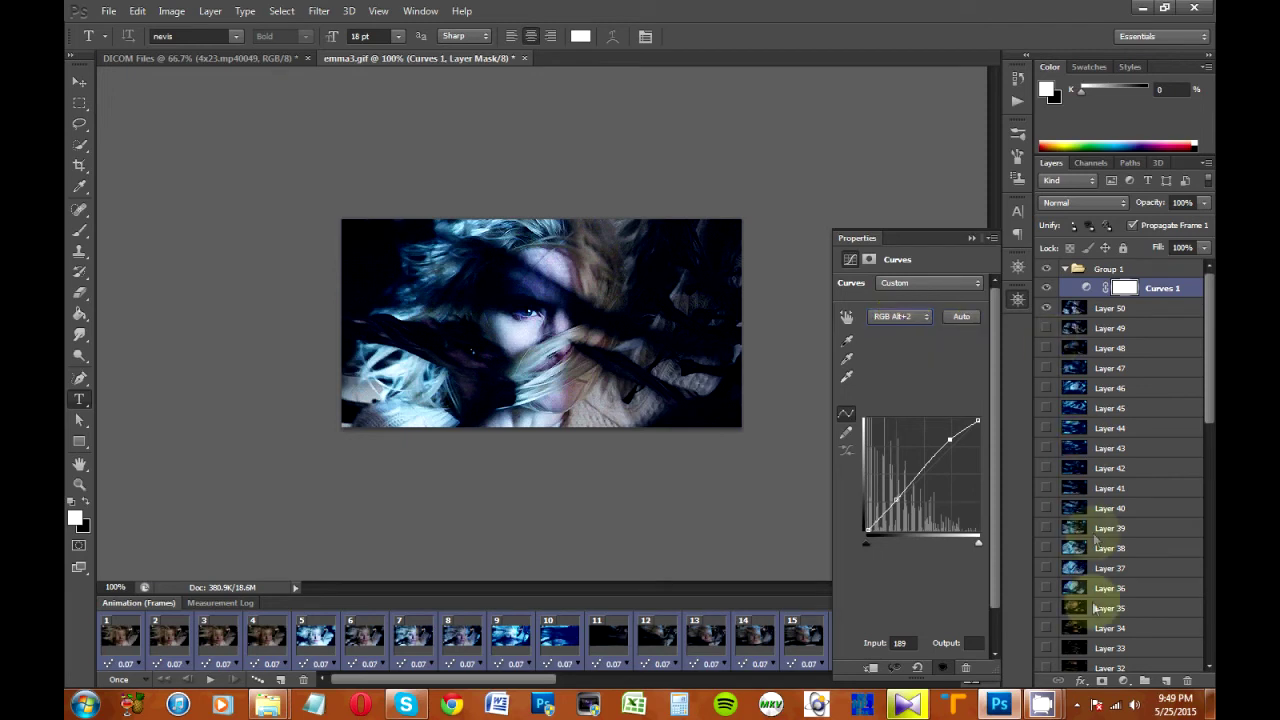
Add a Levels adjustment layer above the Curves layer with black input 3, midtones 1.16 and white input 238.
click(1123, 682)
click(1097, 405)
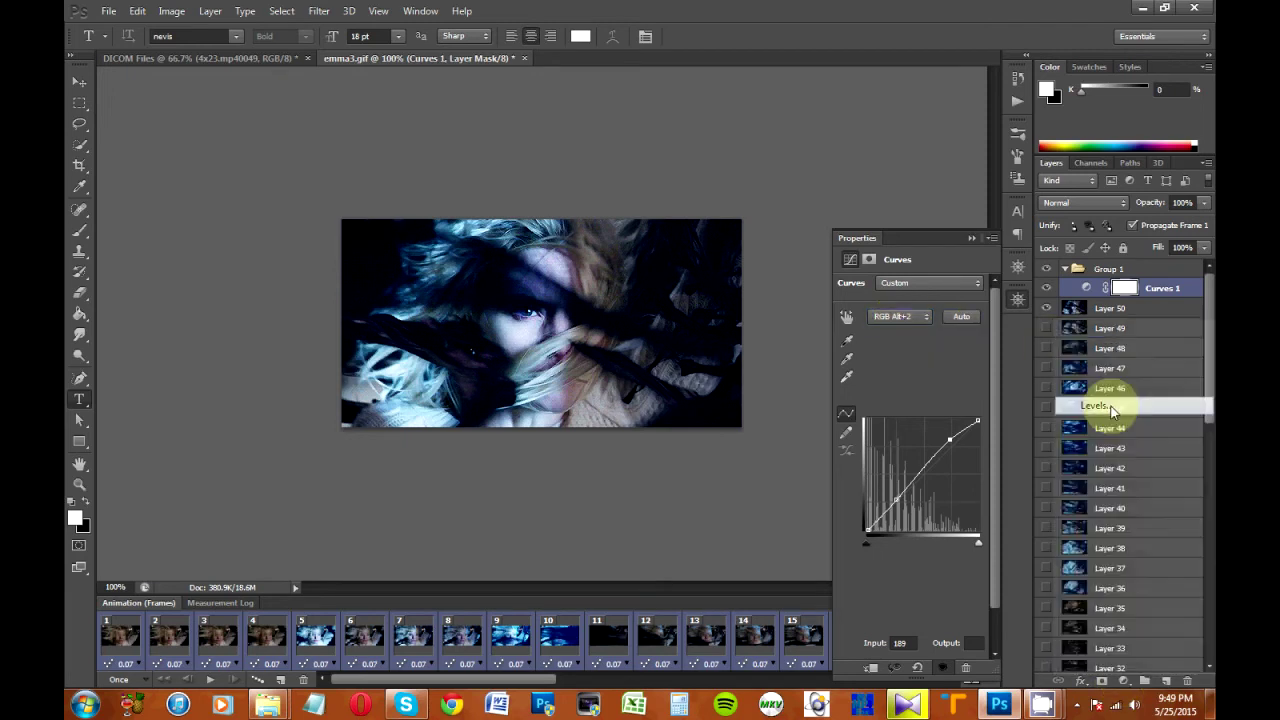
drag(919, 401, 972, 402)
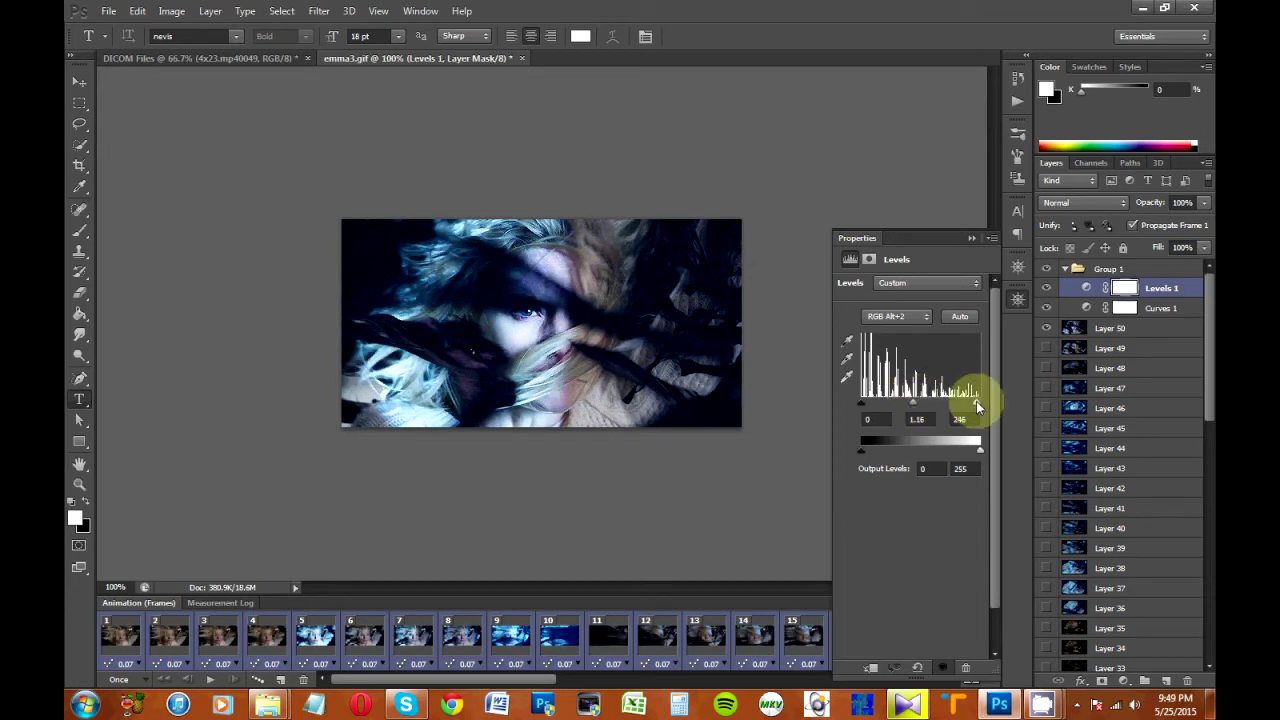
drag(865, 407, 867, 407)
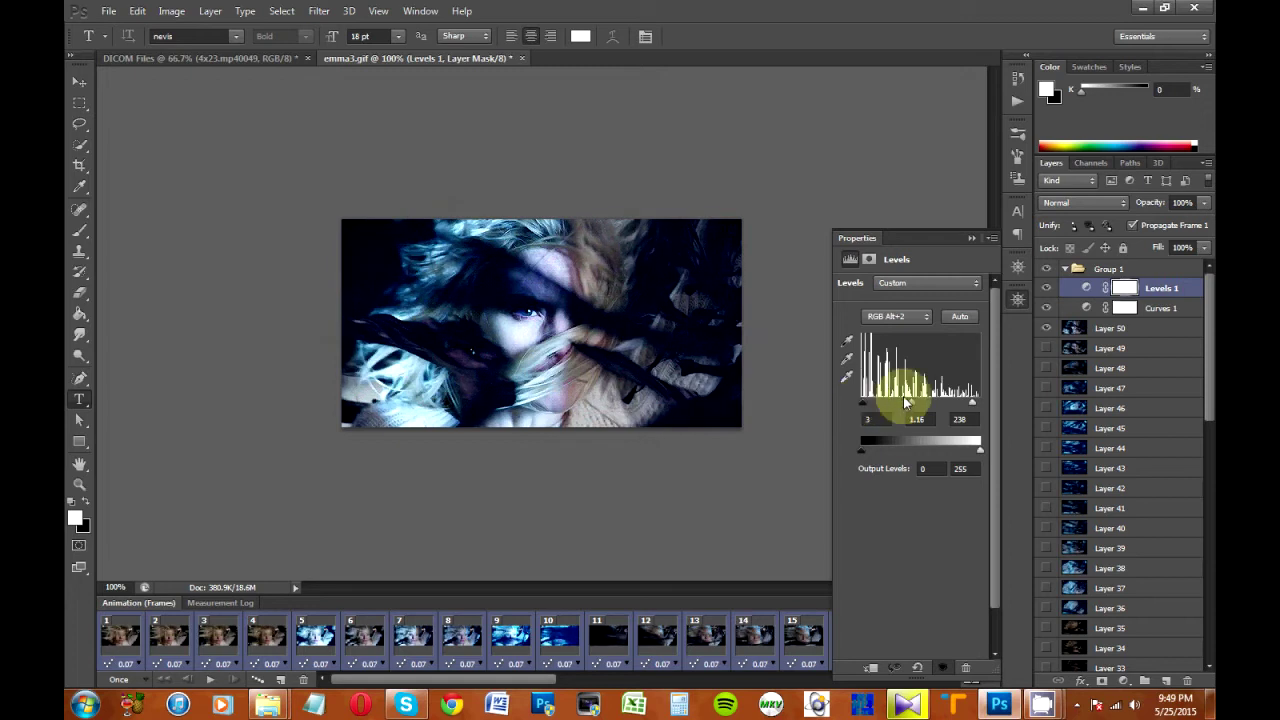
Add a Vibrance adjustment layer above the Levels layer with vibrance +25 and saturation +6.
click(1123, 681)
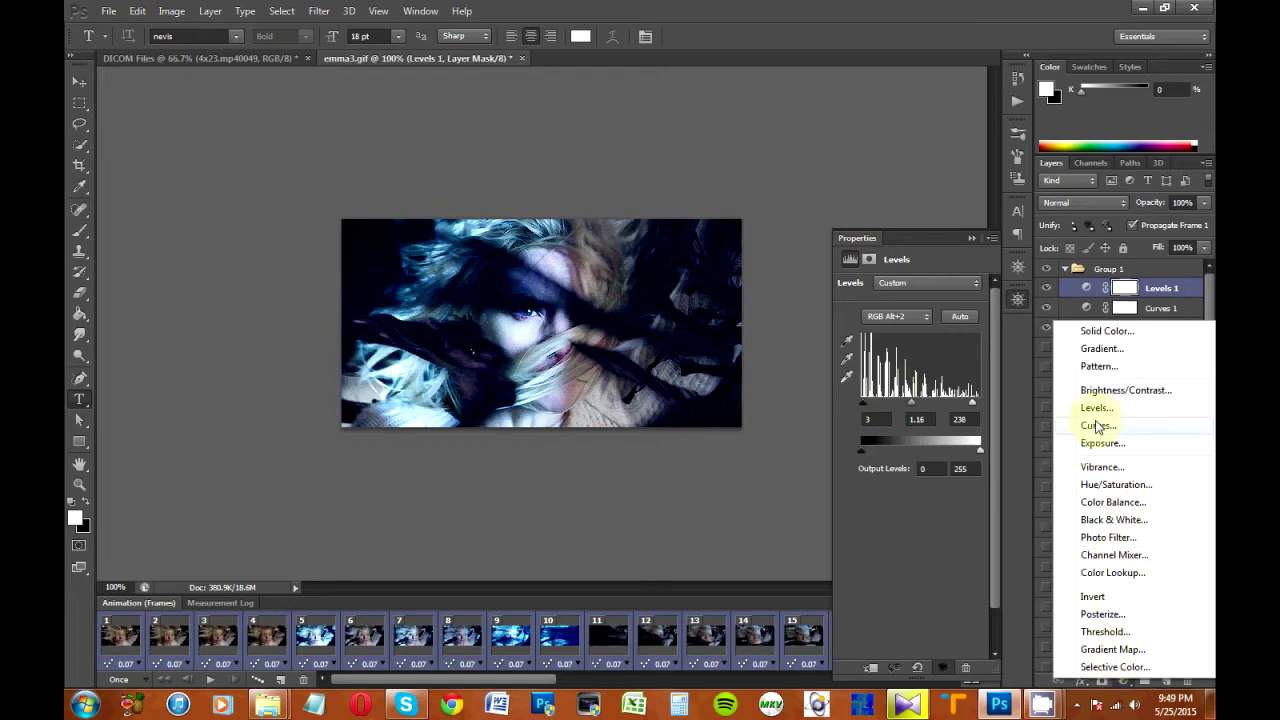
click(1104, 467)
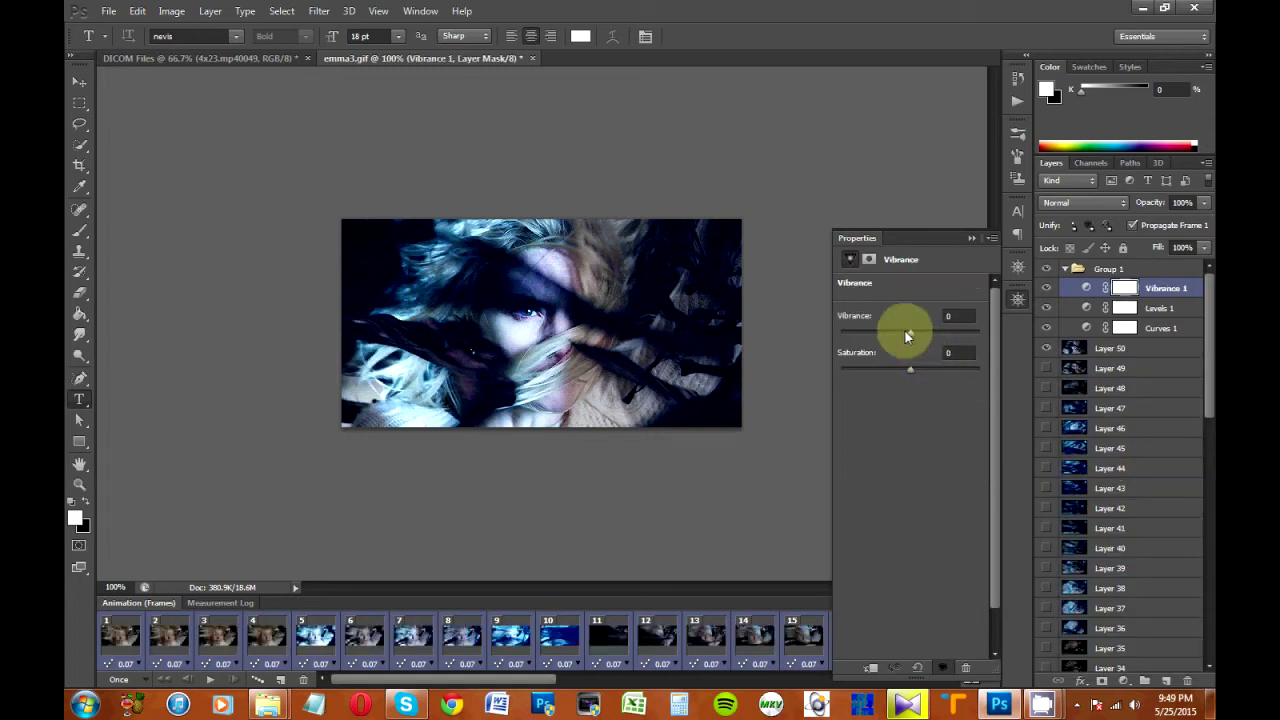
drag(923, 330, 924, 330)
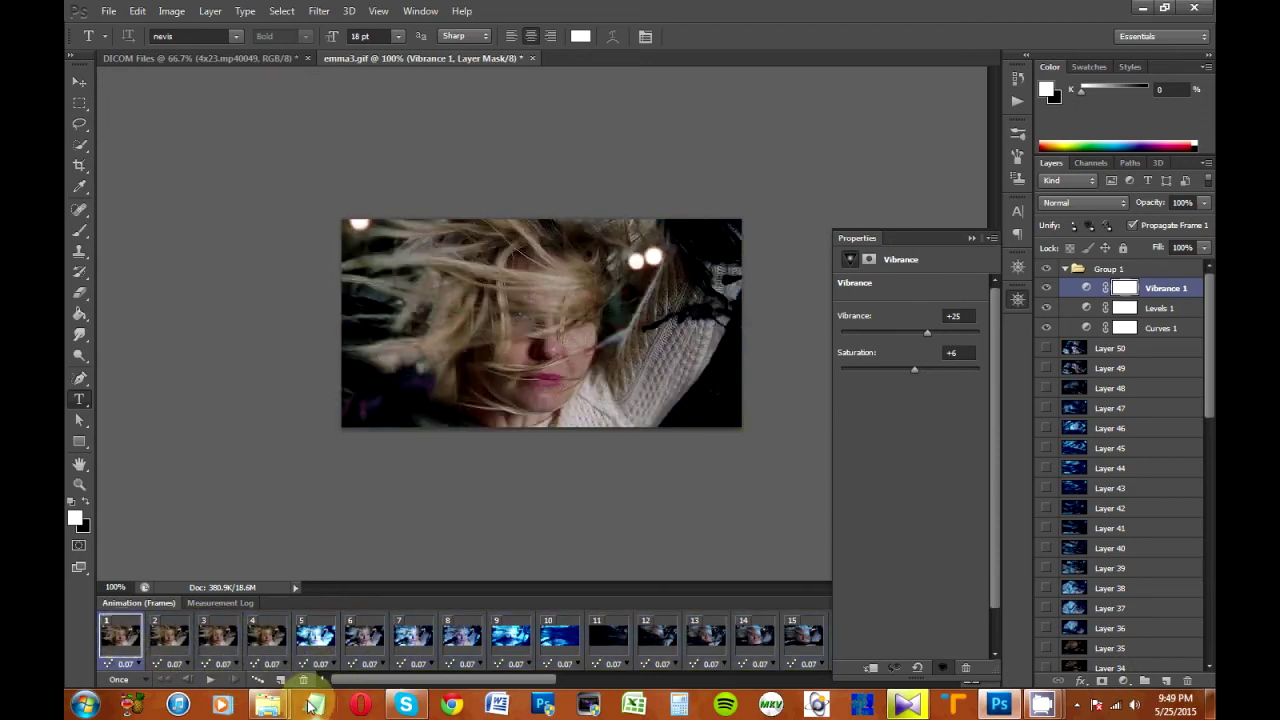
click(1017, 299)
With all 50 frames selected, add a Brightness/Contrast adjustment layer with brightness 32 and contrast 8.
drag(475, 682, 861, 680)
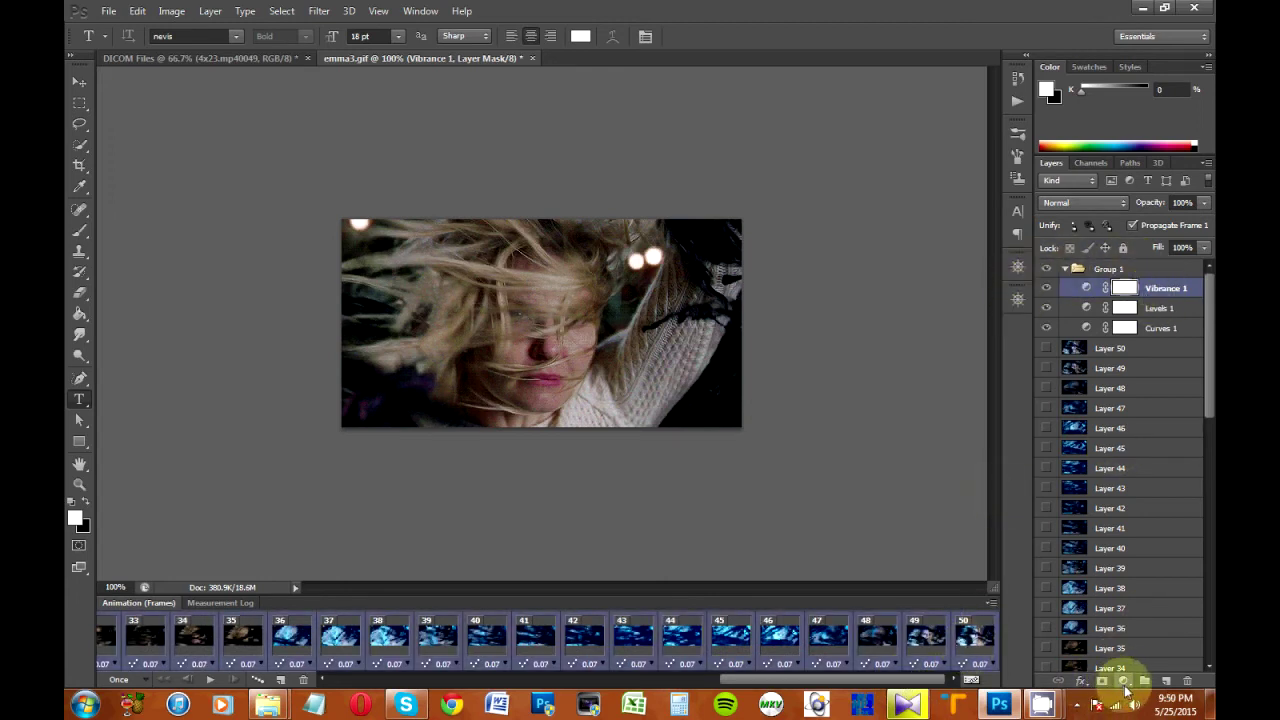
click(1124, 682)
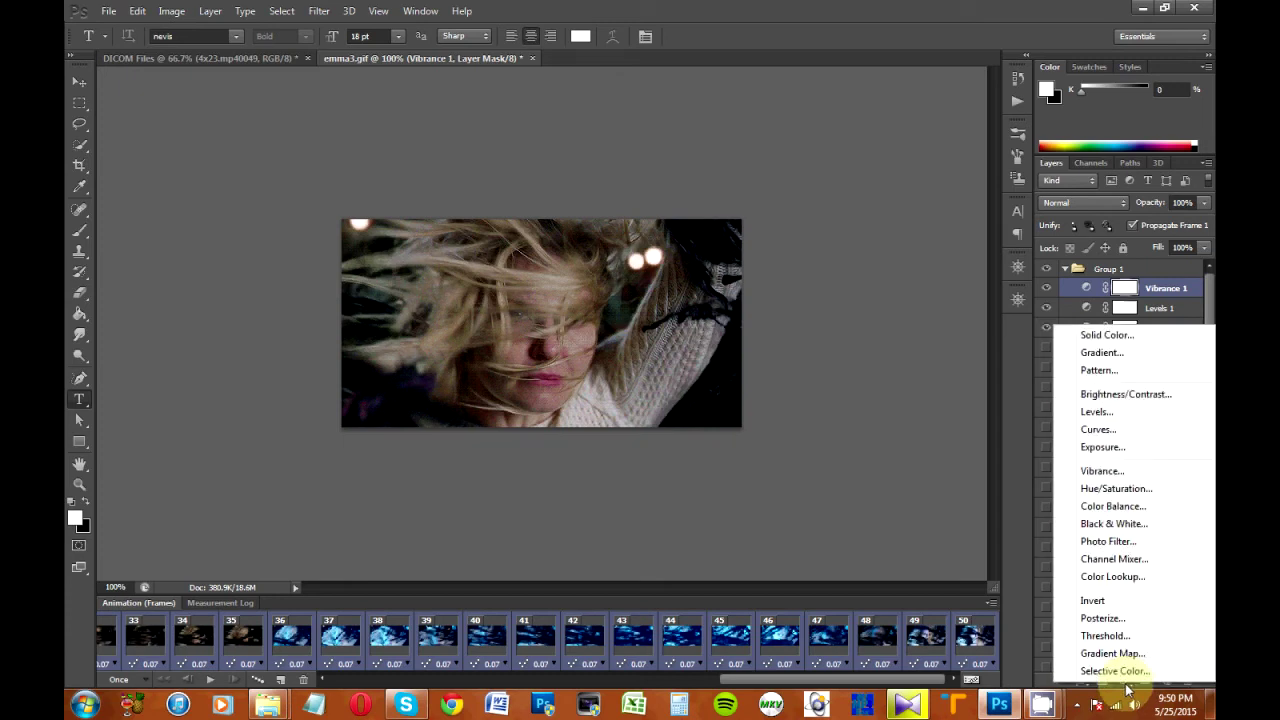
click(1108, 394)
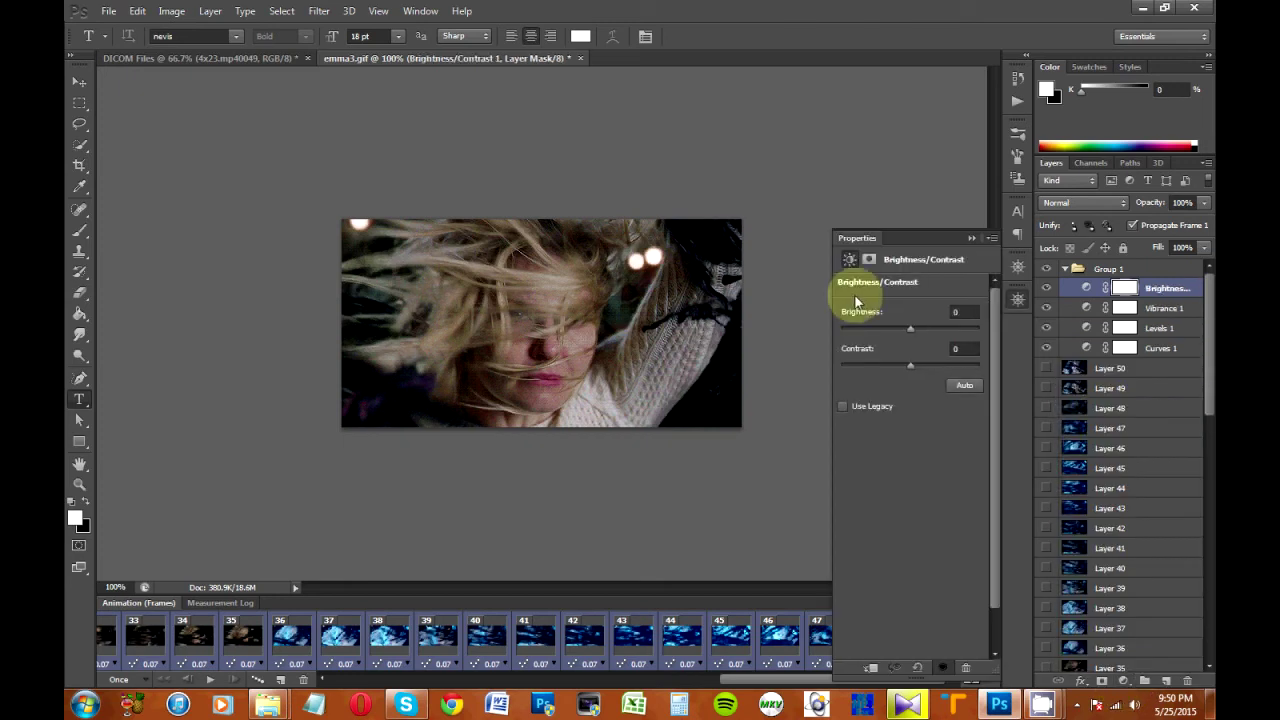
drag(910, 327, 925, 329)
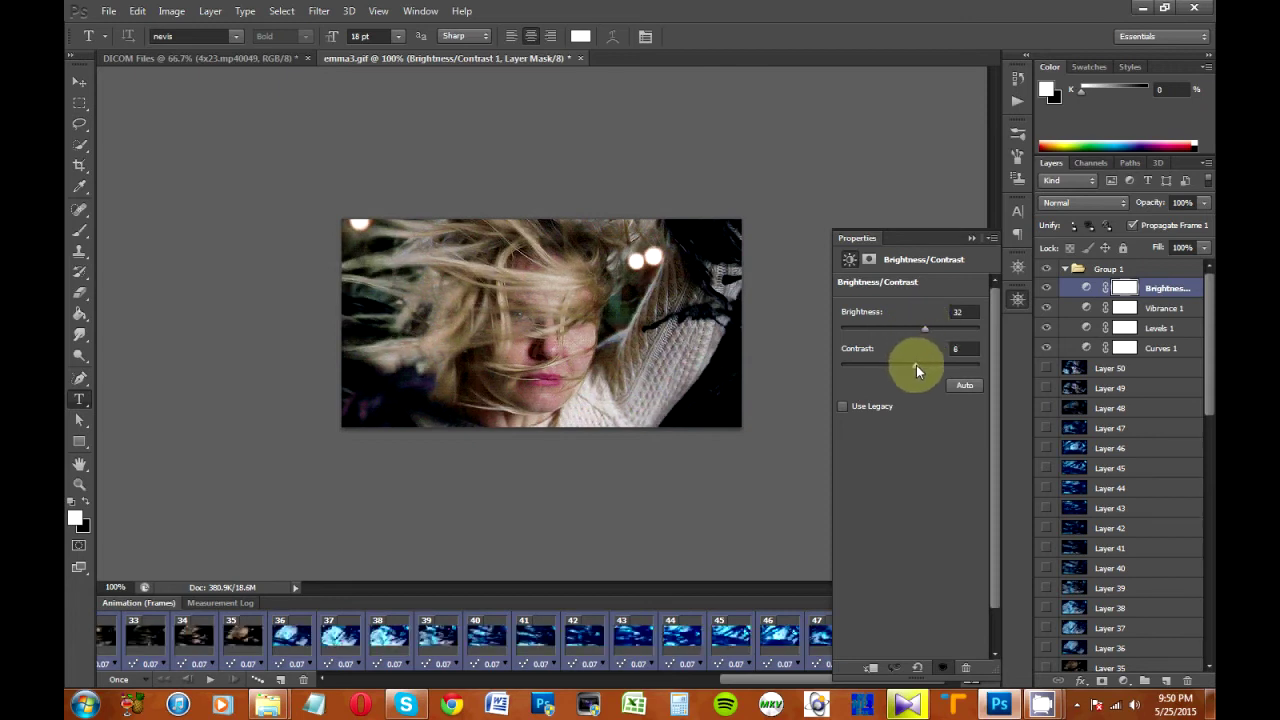
Add a Gradient Map adjustment layer using the Pale PO preset gradient and set its blend mode to Soft Light.
click(1126, 682)
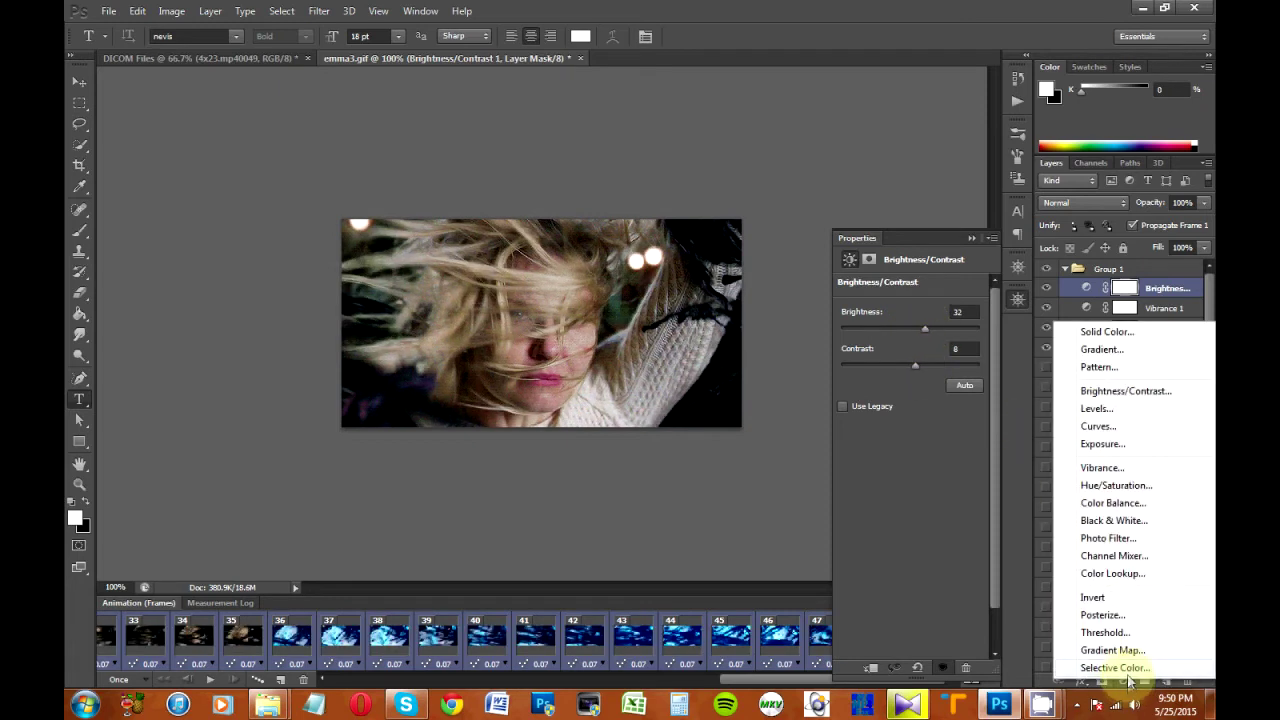
click(1112, 650)
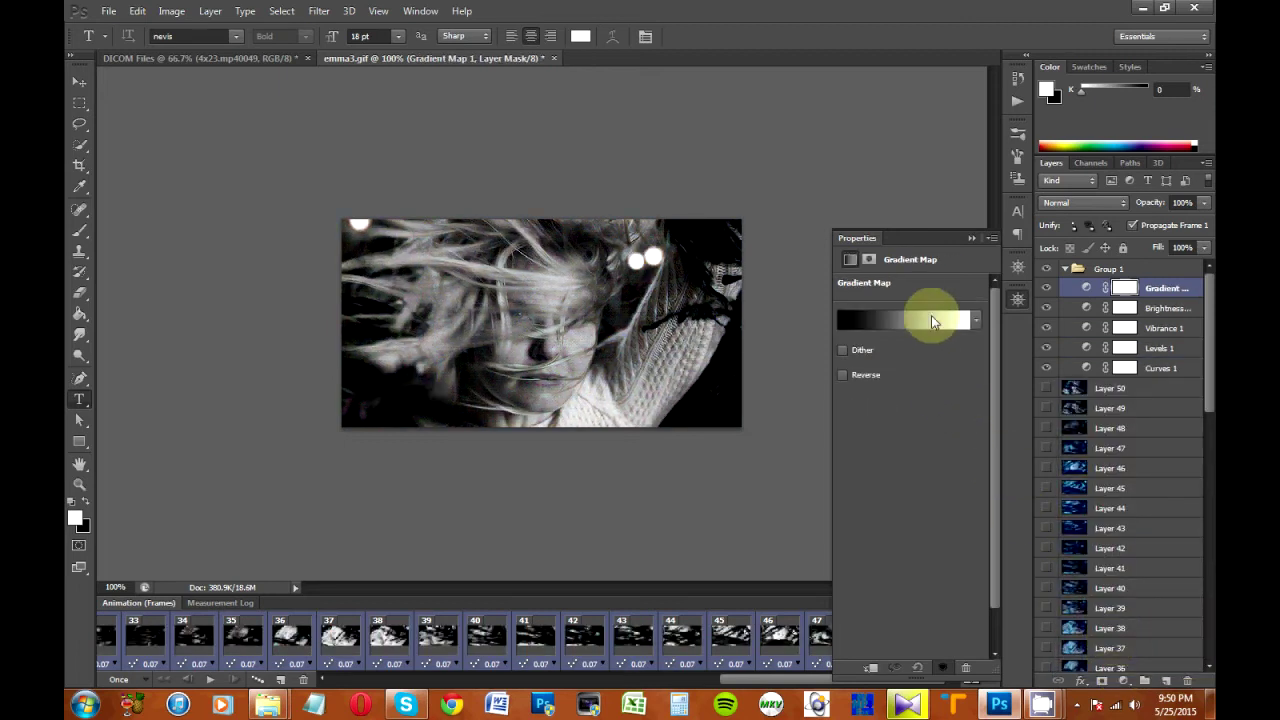
click(931, 320)
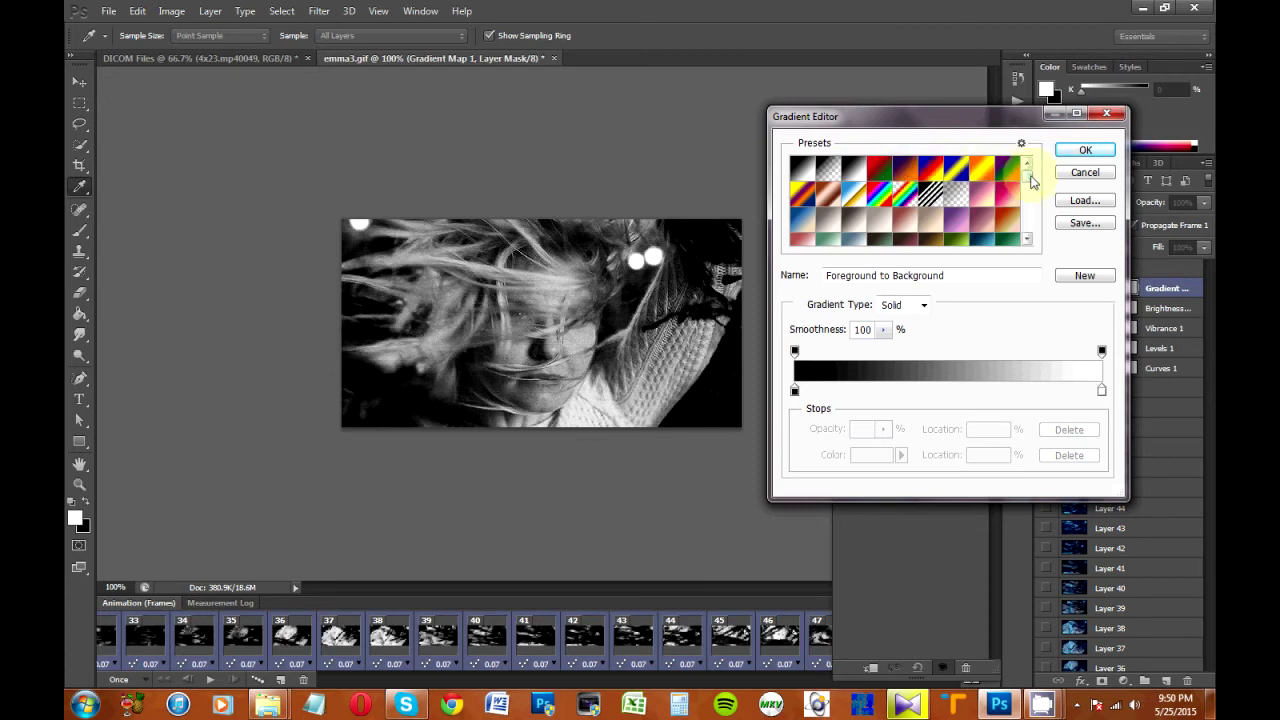
drag(1031, 177, 1029, 232)
click(905, 233)
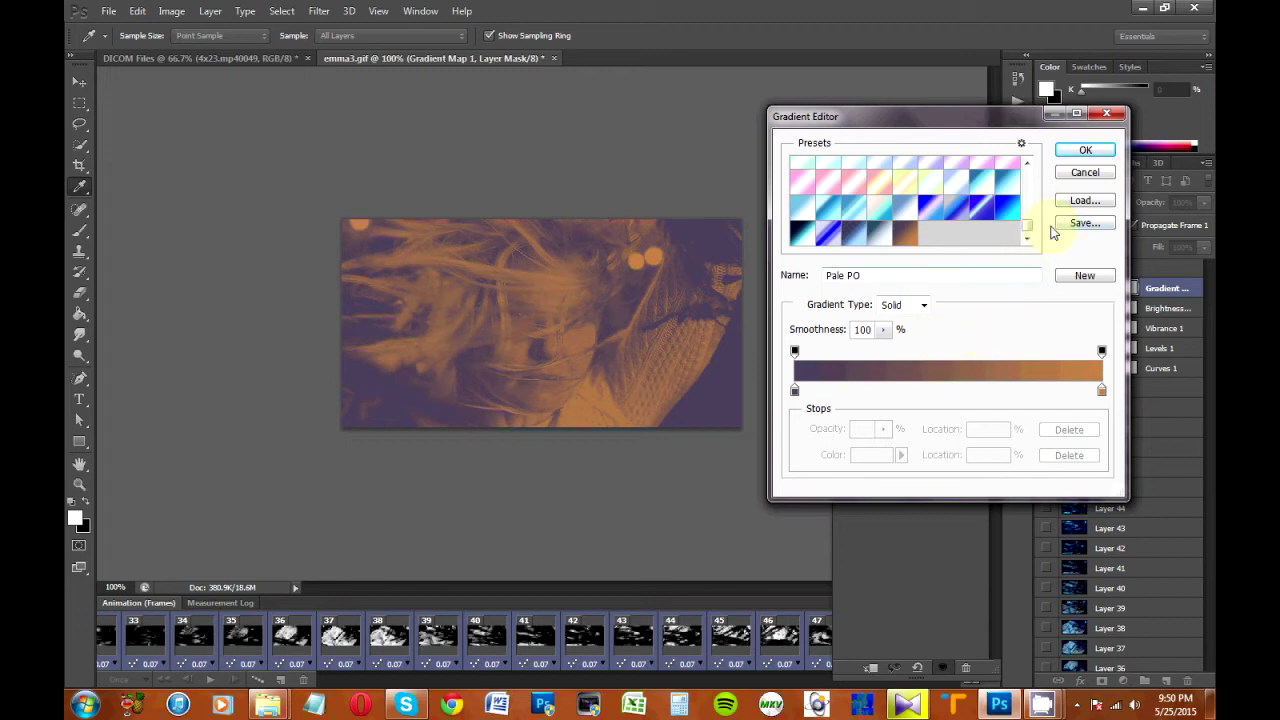
click(1086, 151)
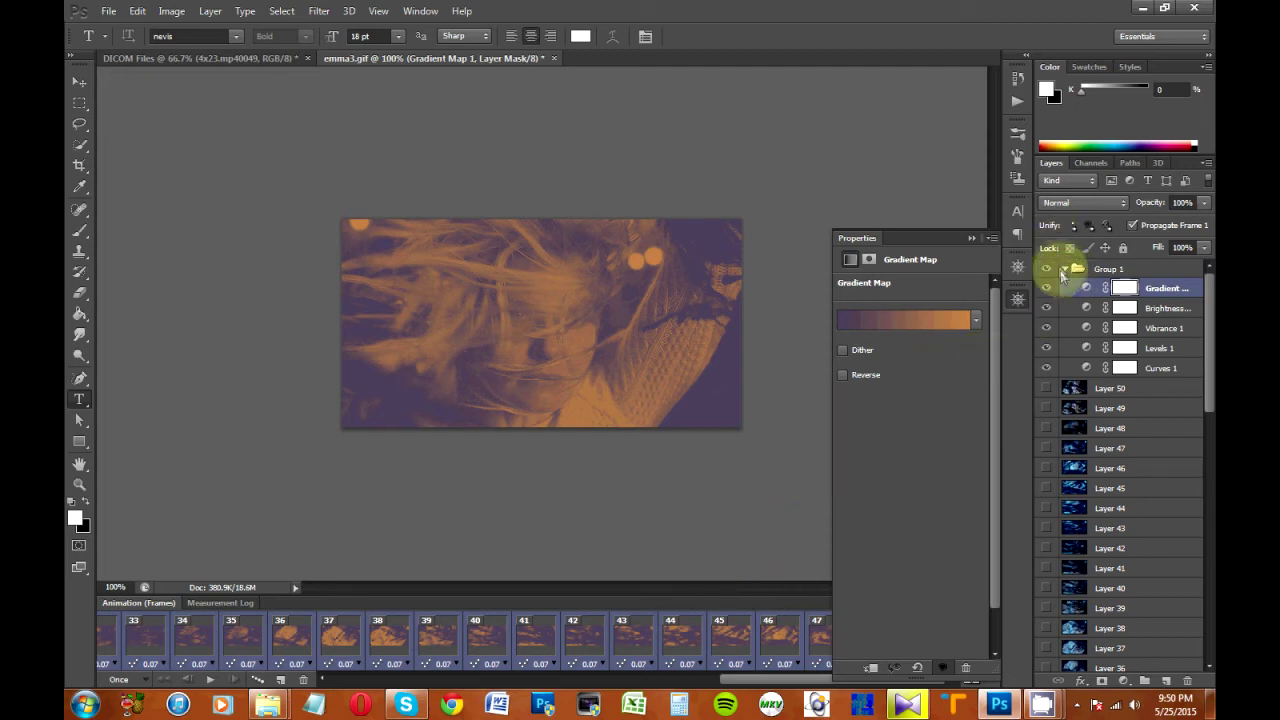
click(1083, 202)
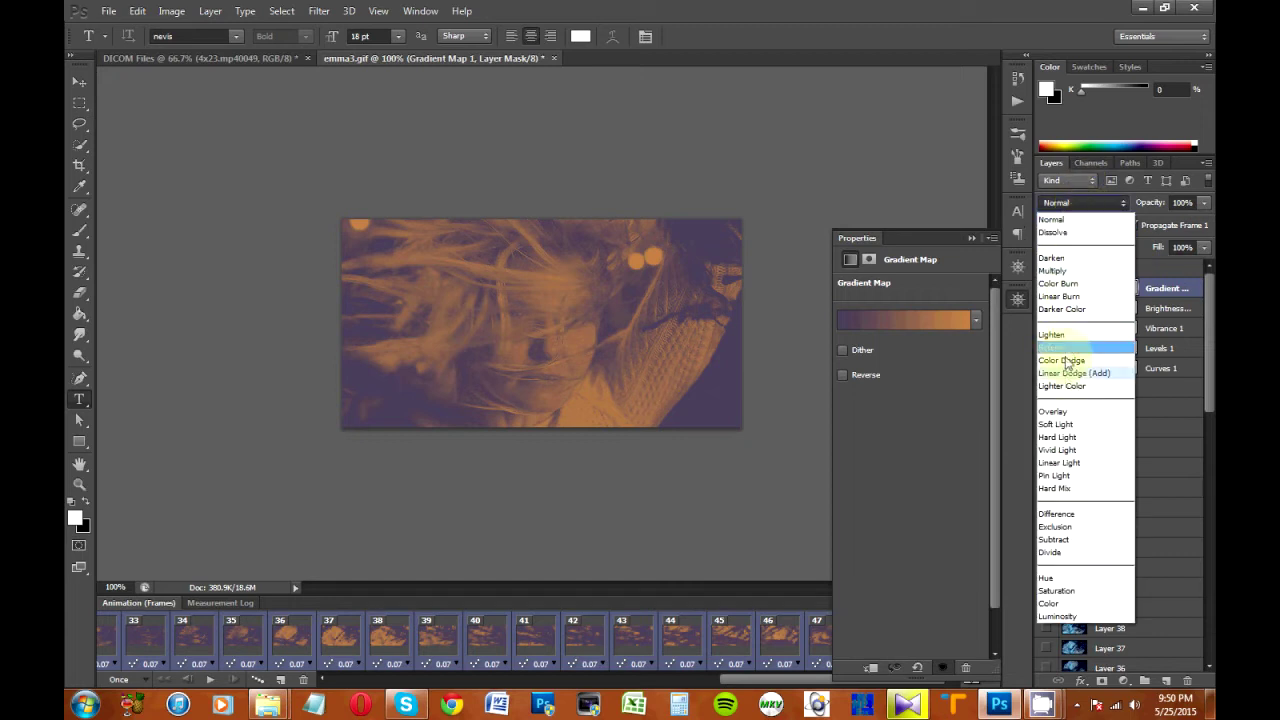
click(1064, 425)
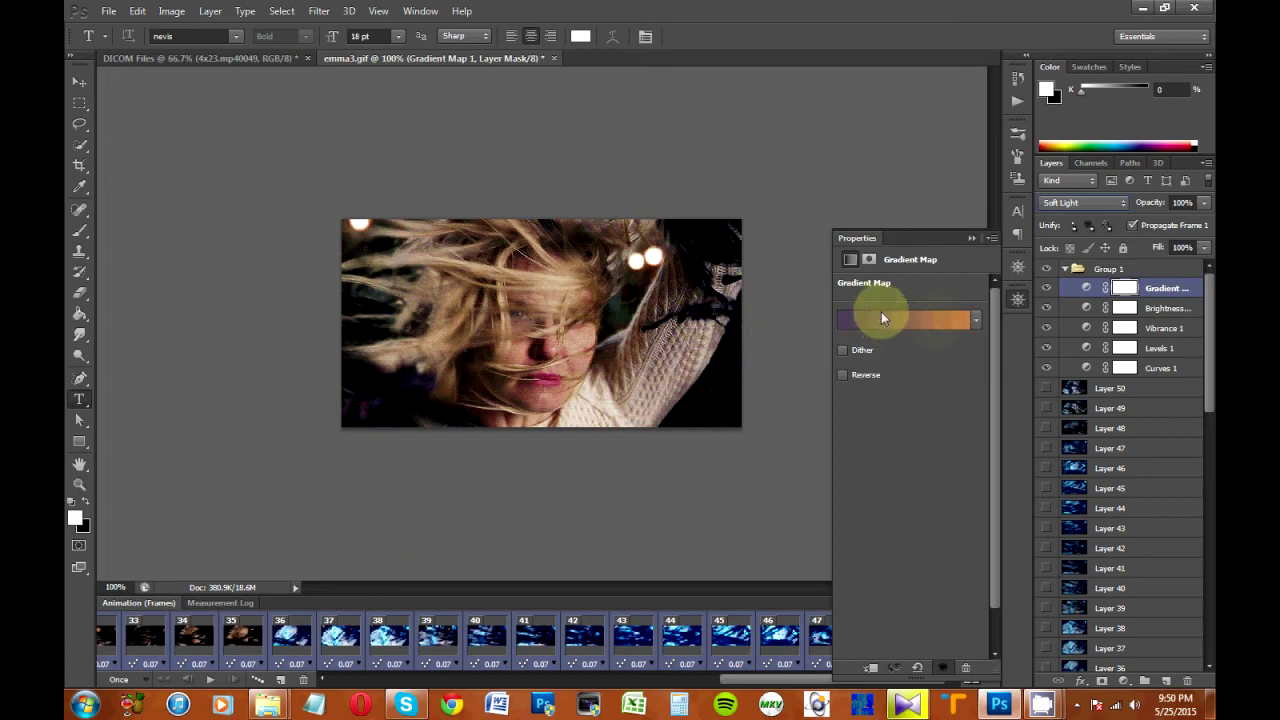
Play the recolored animation briefly, stop it, and collapse Group 1 in the layer stack.
click(211, 680)
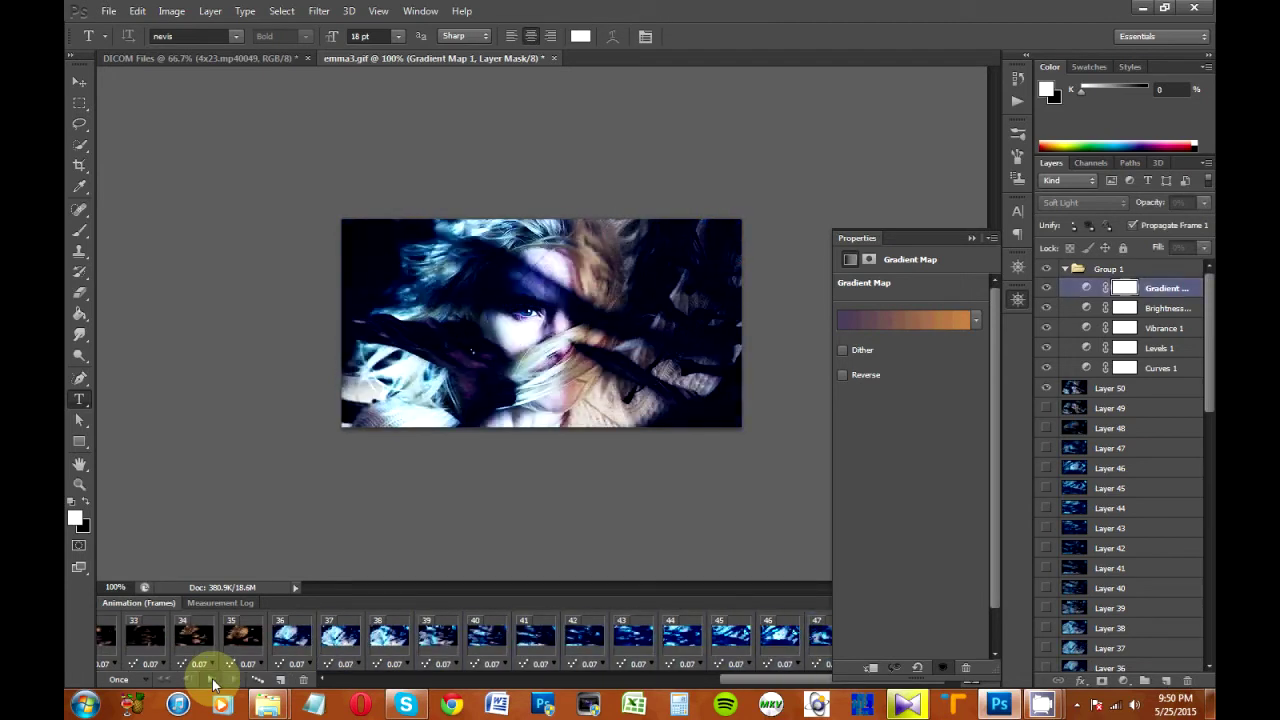
click(211, 680)
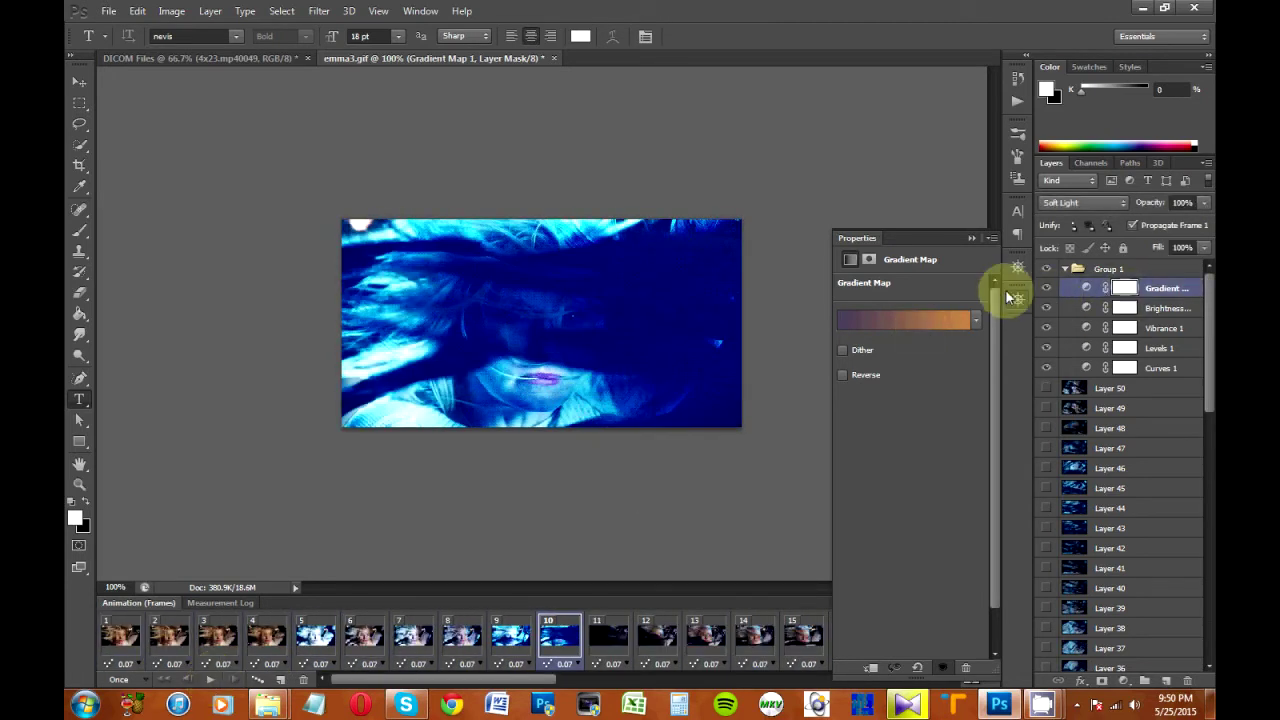
click(1009, 297)
click(1064, 268)
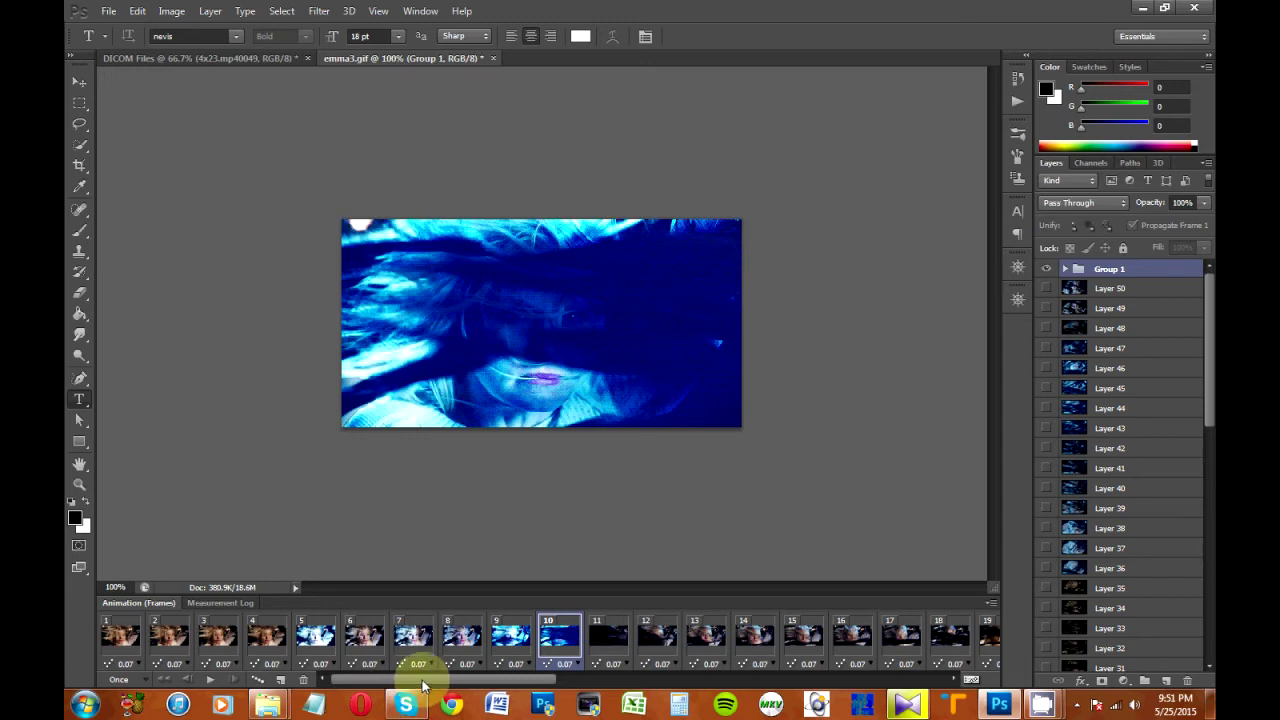
Delete frames 30 through 50 from the animation.
drag(421, 686, 811, 682)
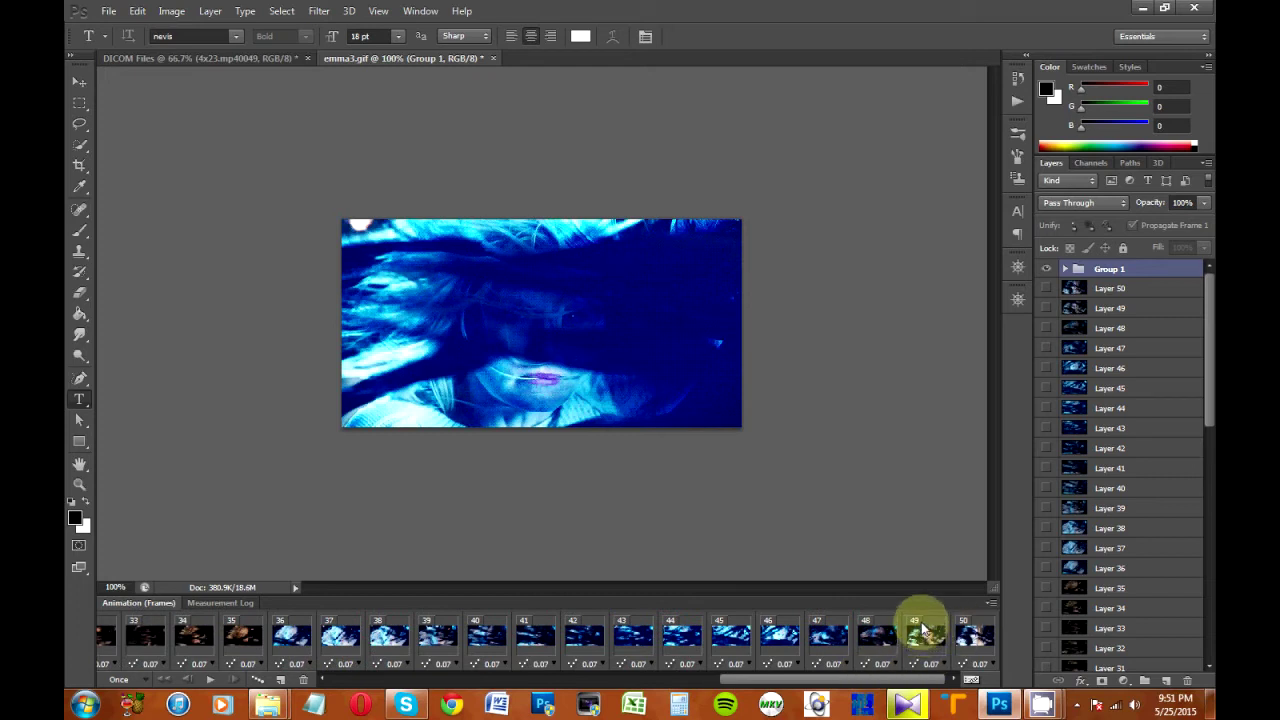
click(962, 632)
drag(893, 683, 750, 681)
shift+click(575, 640)
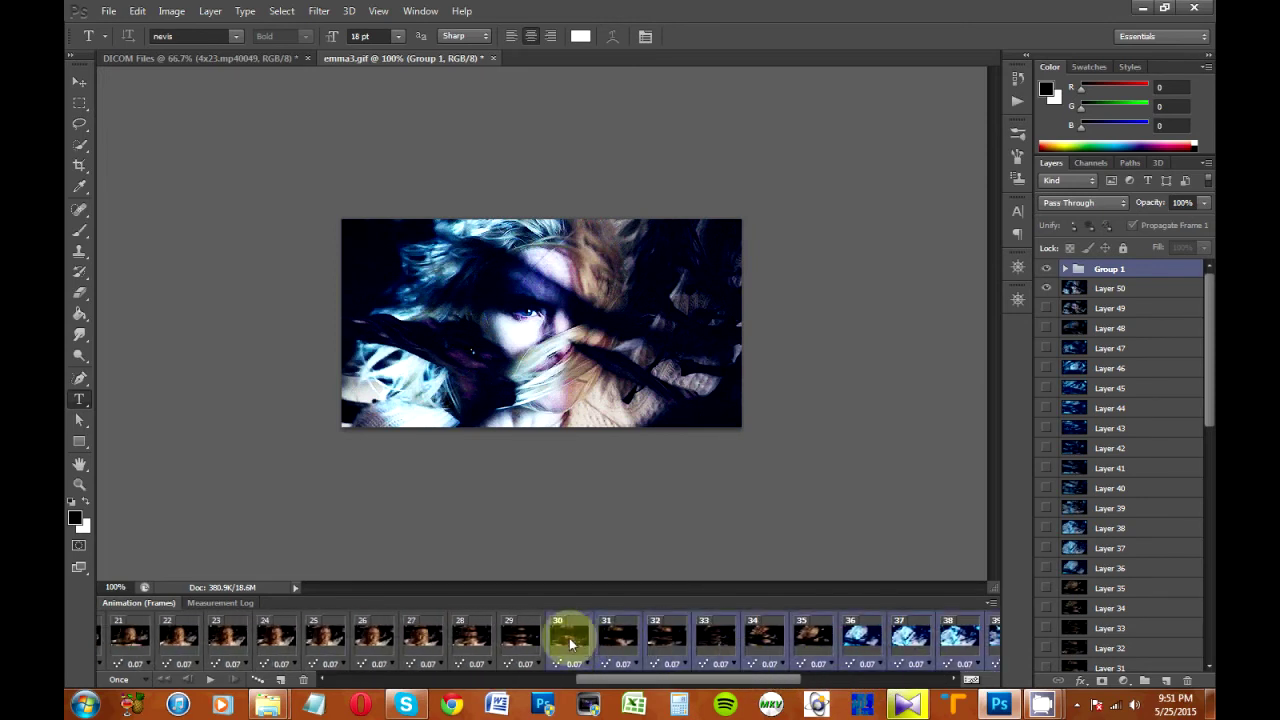
click(303, 679)
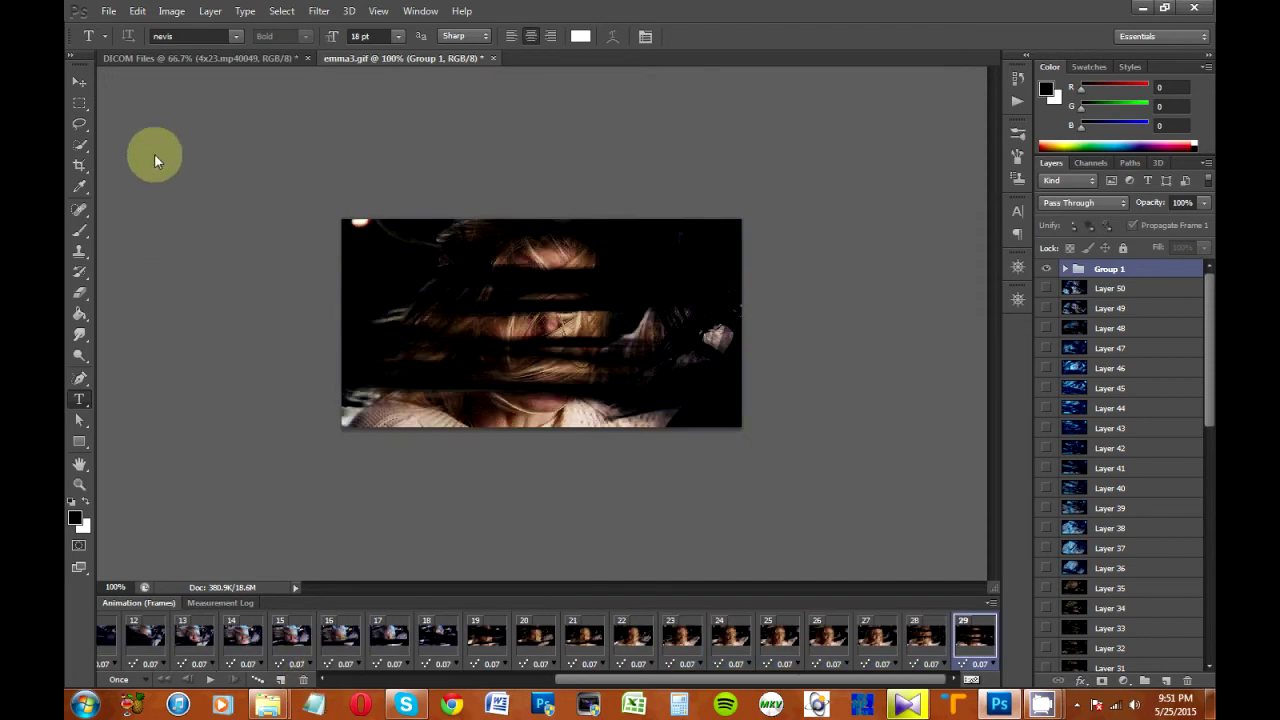
Check the GIF's file size in Save for Web & Devices, comparing 128 and 256 colors, without saving.
click(108, 11)
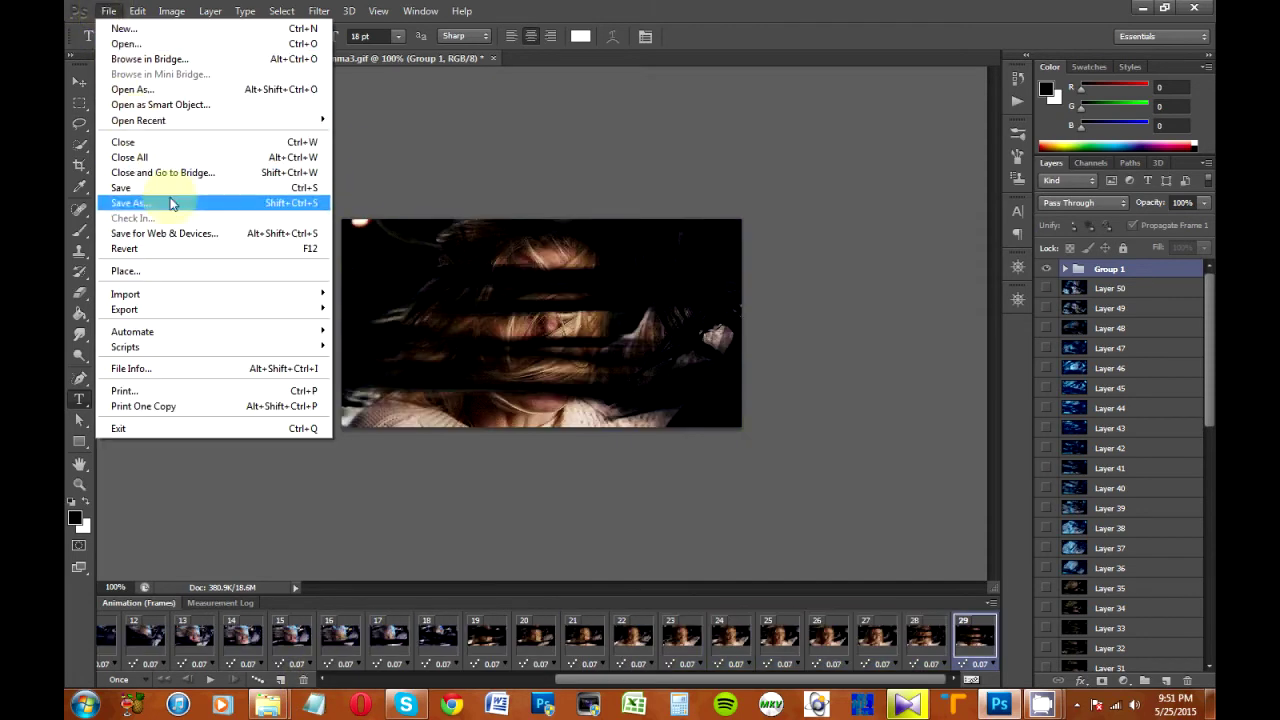
click(212, 234)
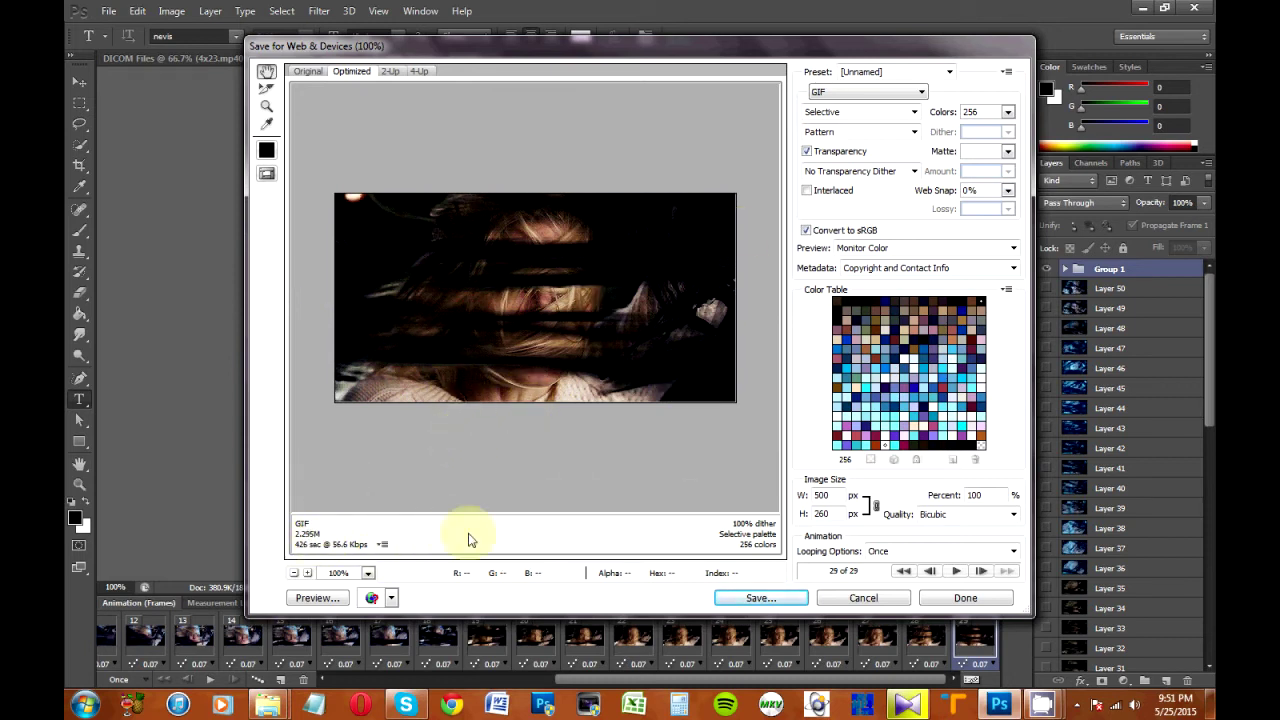
click(1010, 112)
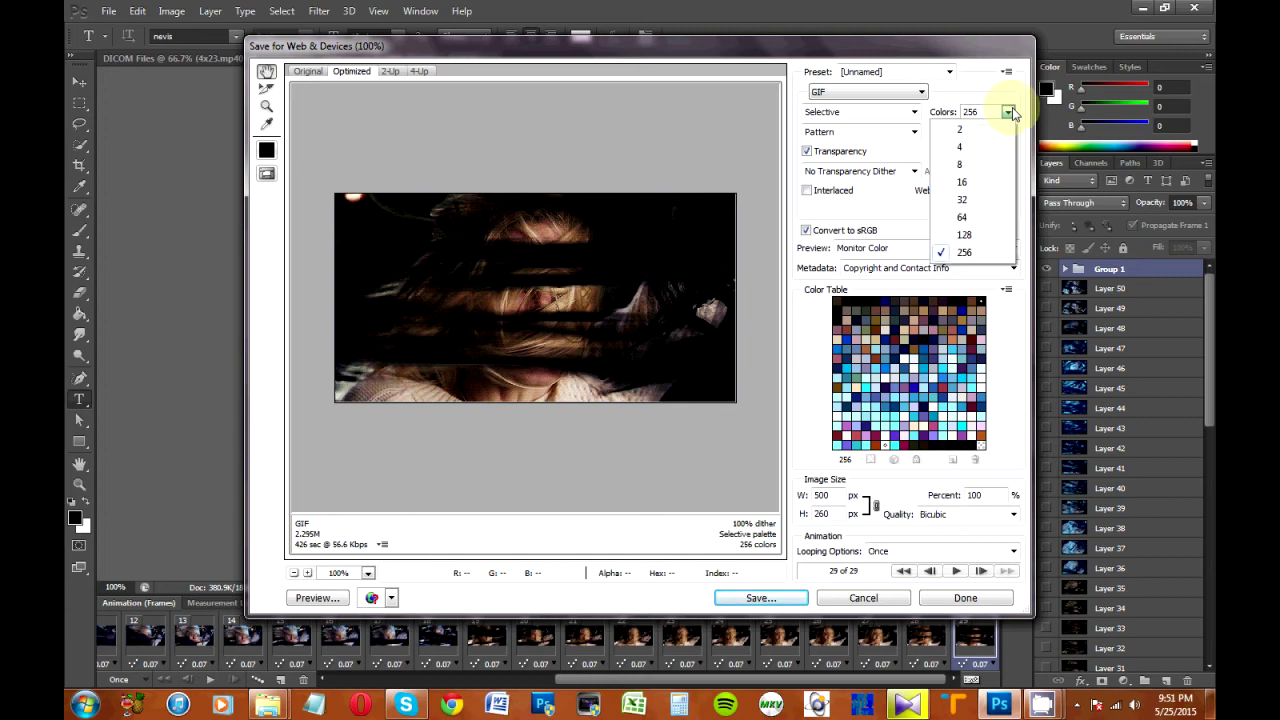
click(975, 236)
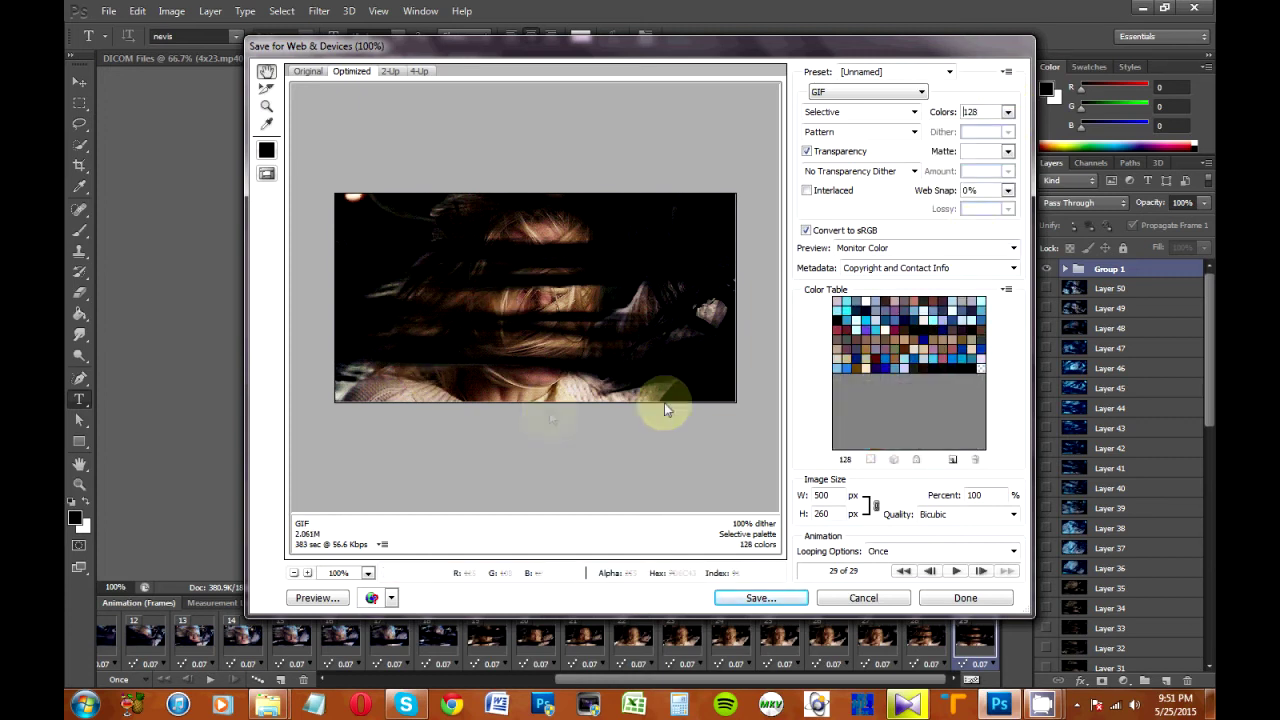
click(1008, 112)
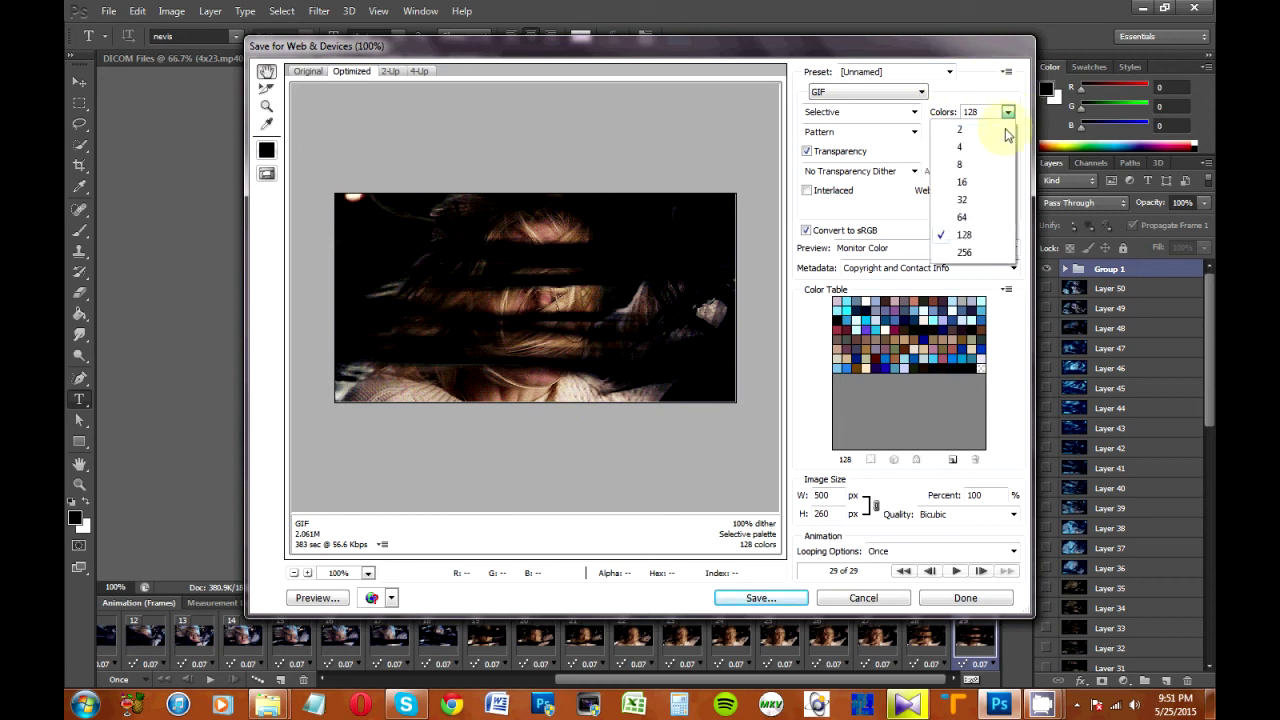
click(977, 249)
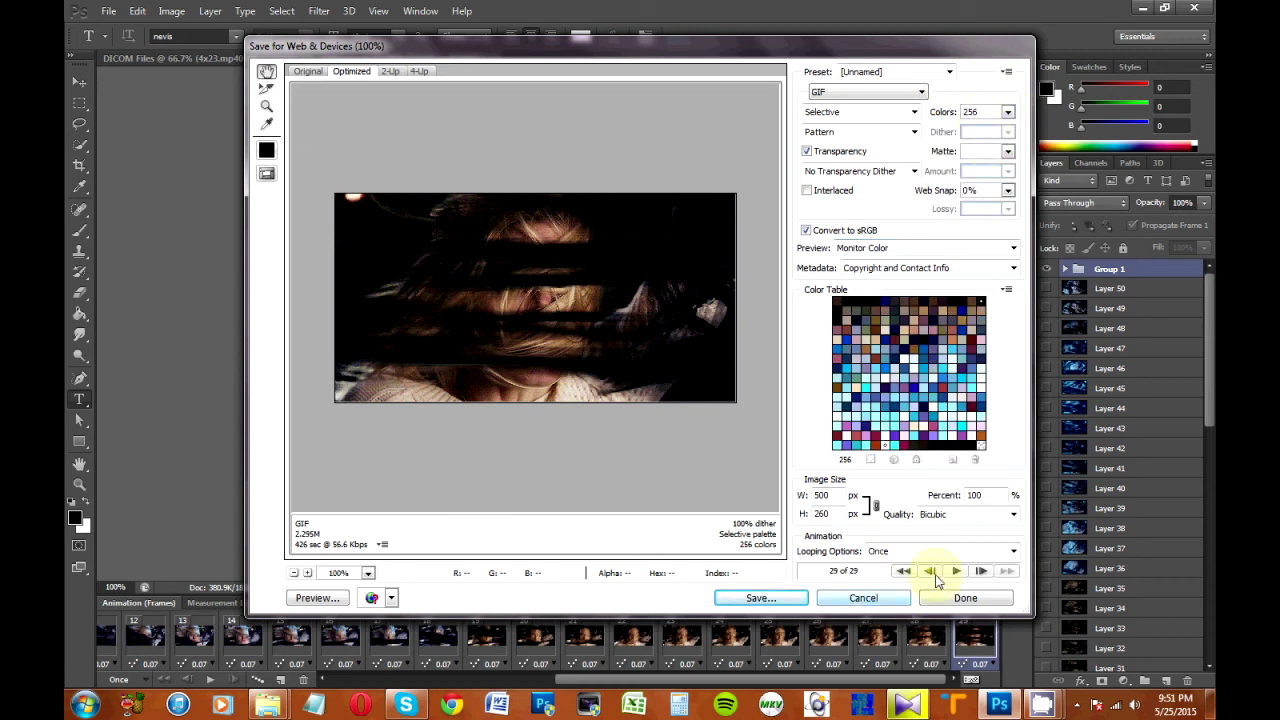
click(863, 598)
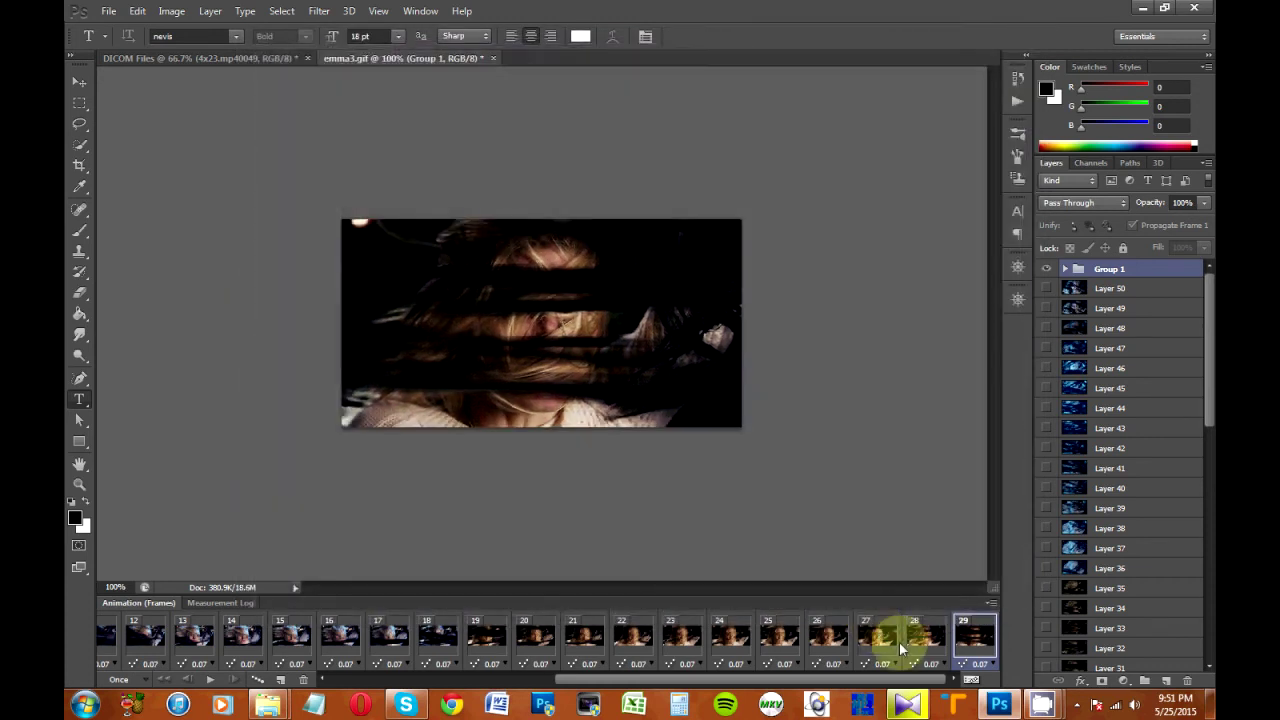
Delete the animation's last two frames, 29 and 28, and recheck the GIF's export file size.
click(302, 680)
click(302, 680)
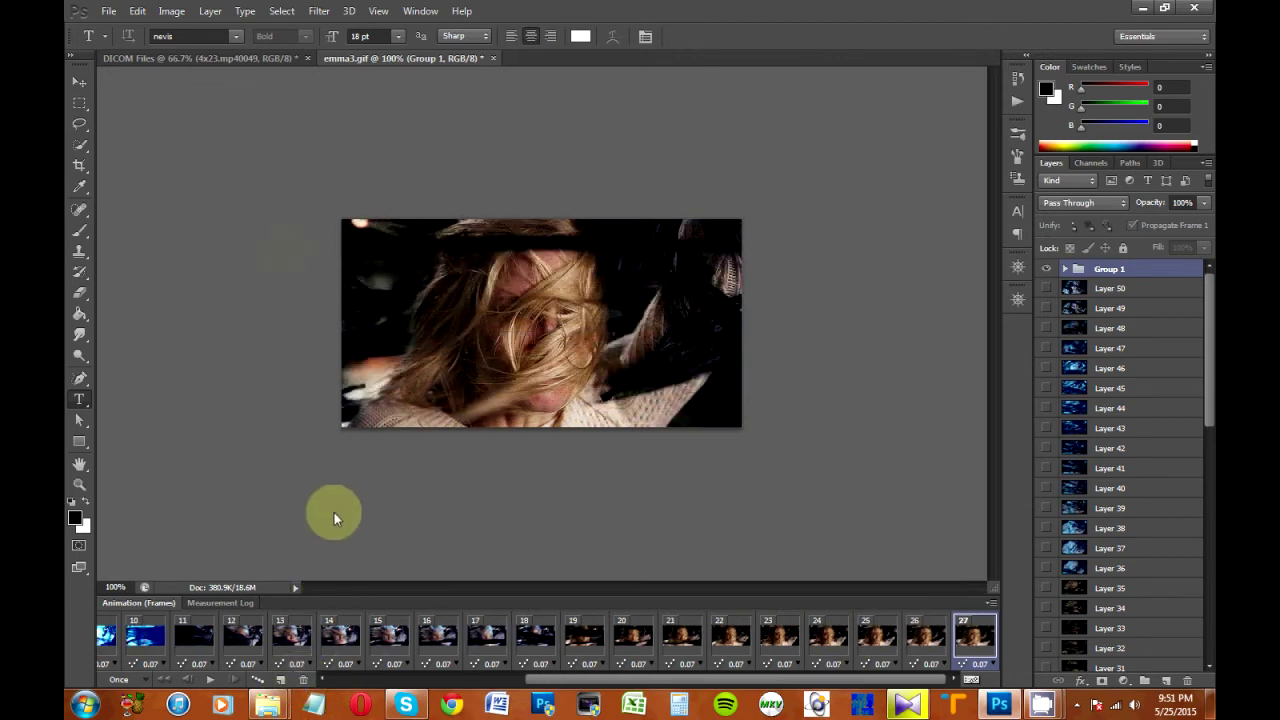
click(108, 11)
click(217, 233)
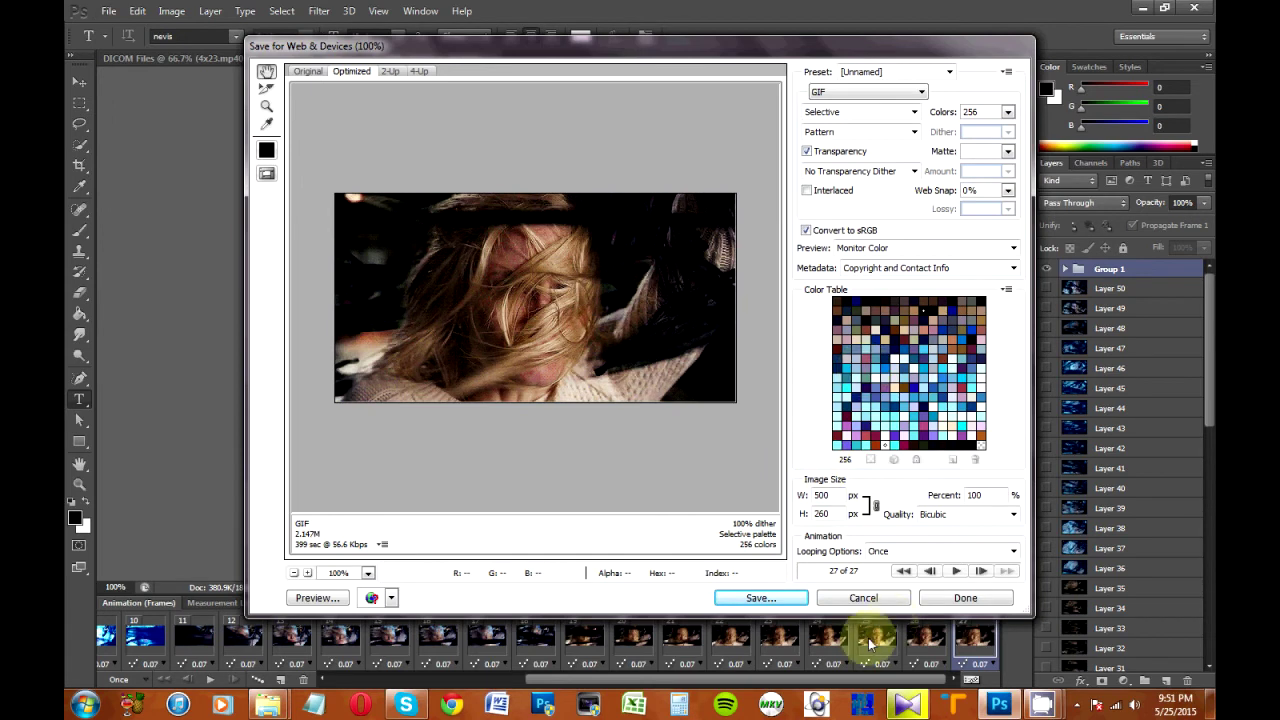
click(863, 598)
Remove frame 27 from the end of the animation and check the GIF's export size again without saving.
click(296, 677)
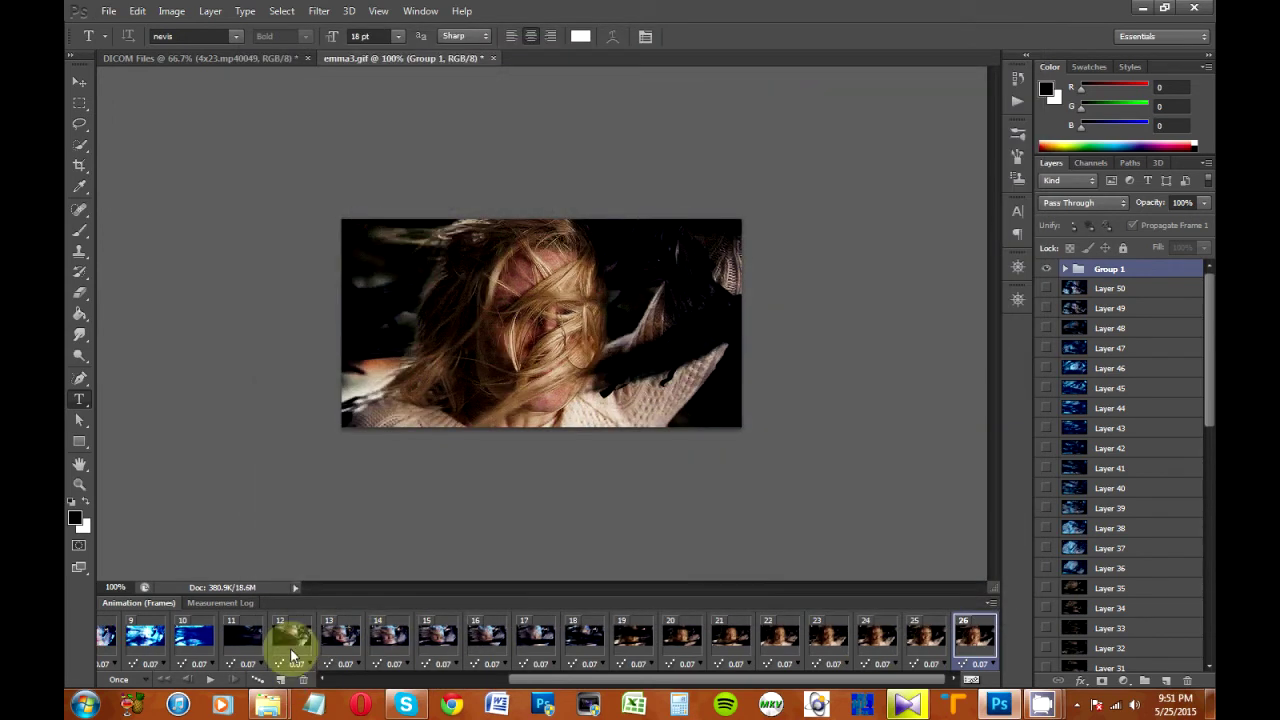
click(108, 11)
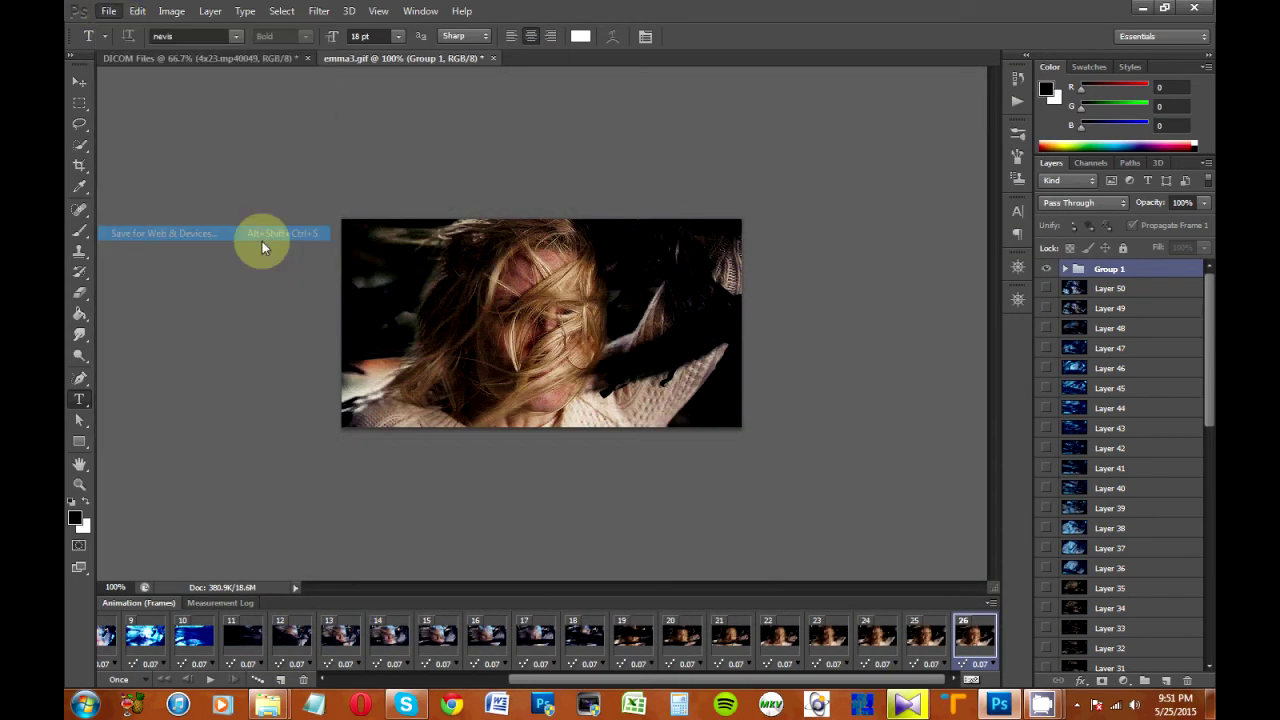
click(220, 233)
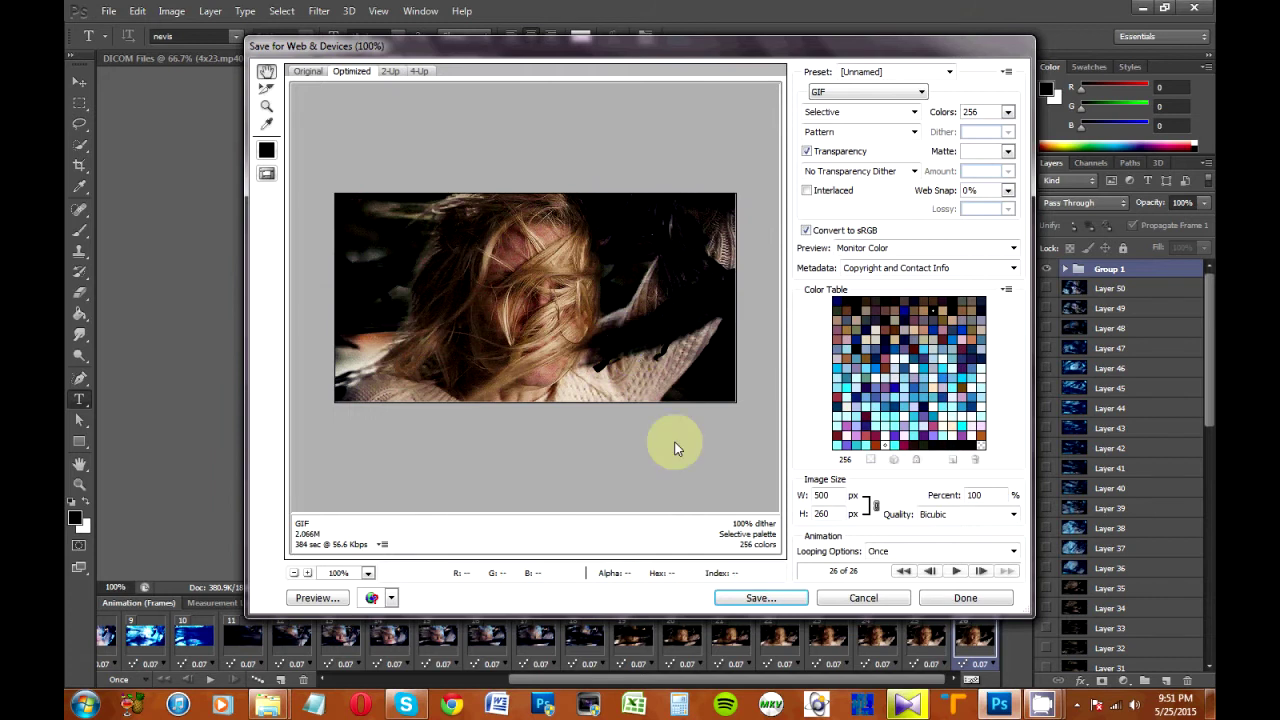
click(863, 598)
Remove frame 26 from the end of the animation and check the GIF's export size in Save for Web & Devices.
click(303, 679)
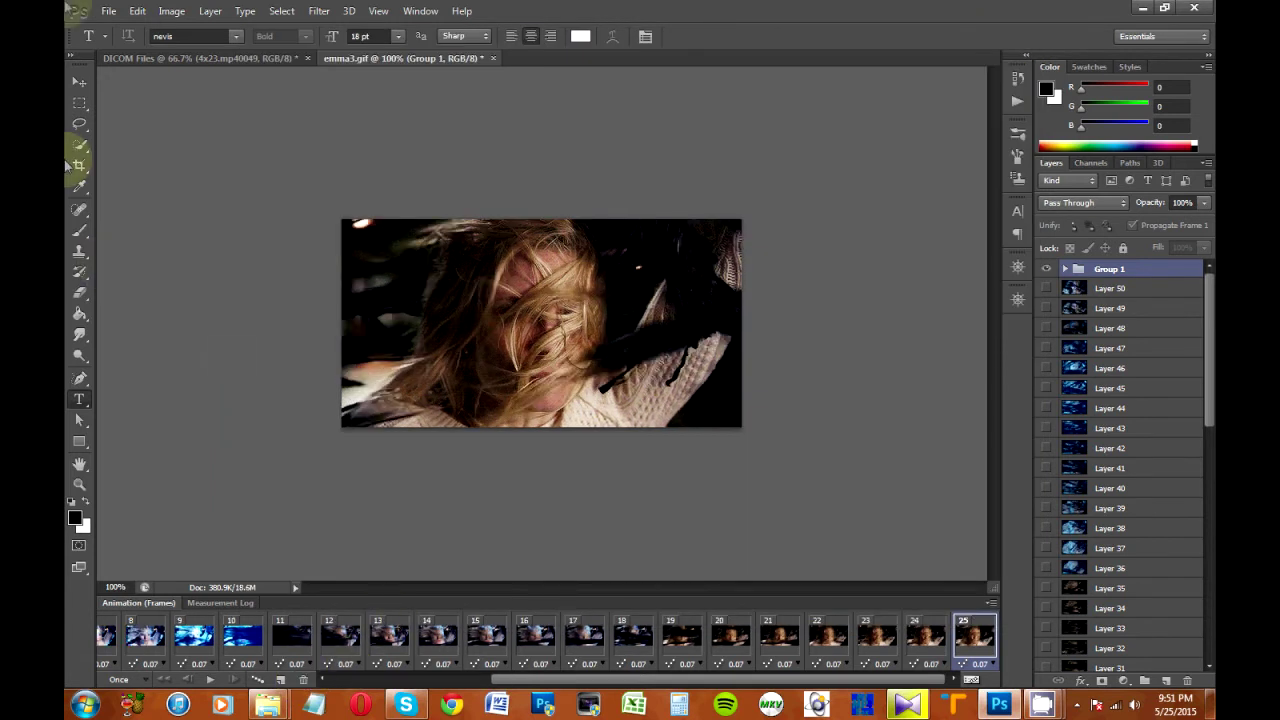
click(108, 11)
click(251, 234)
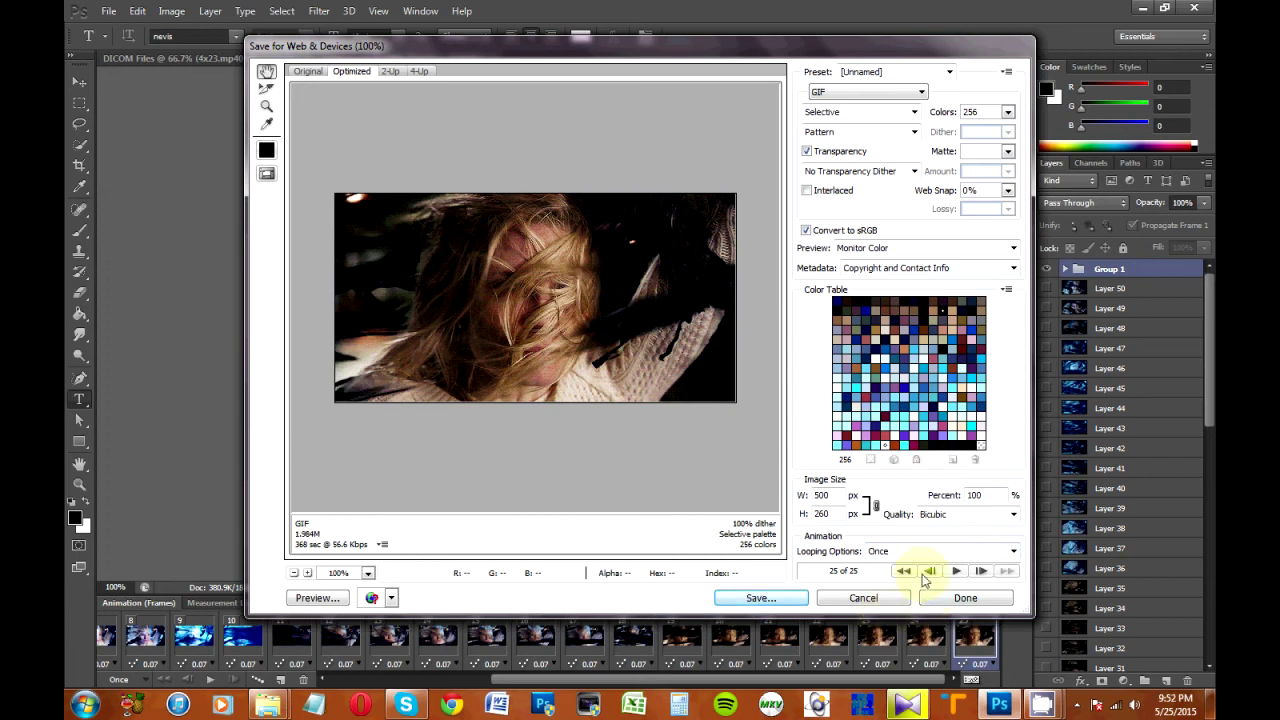
Set the GIF's looping option to Forever and play the animation in the export preview.
click(954, 572)
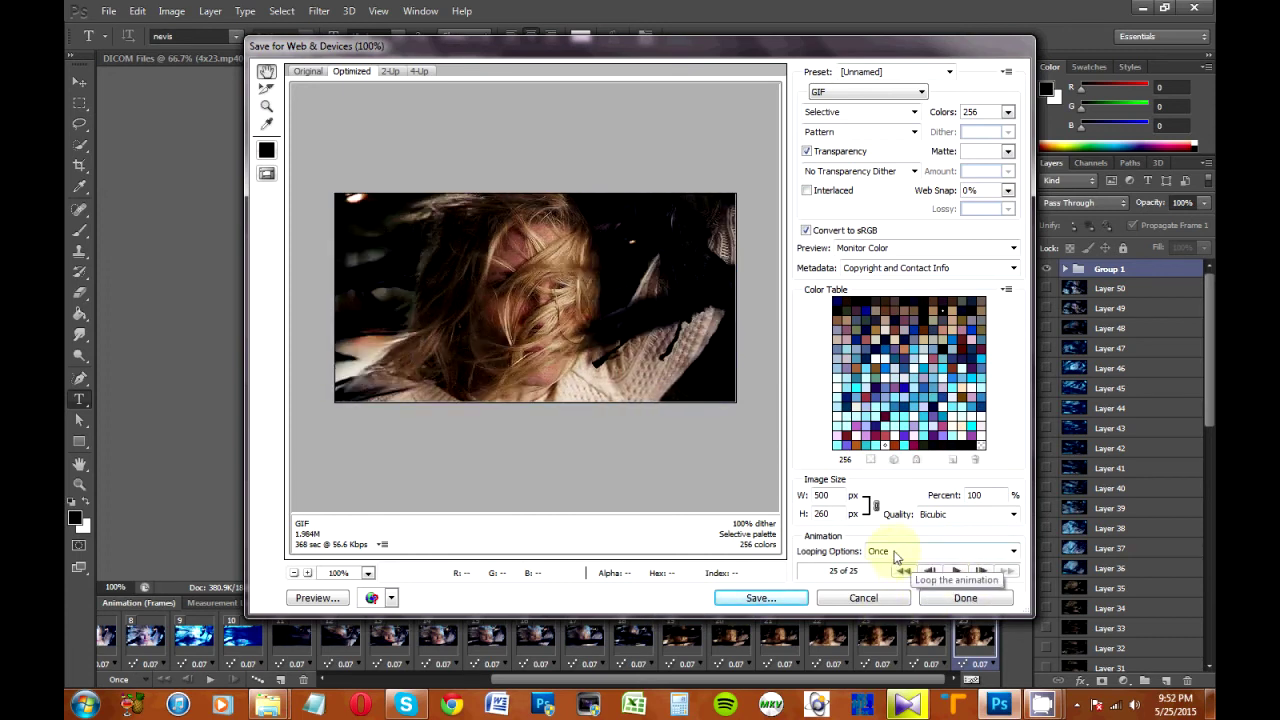
click(893, 553)
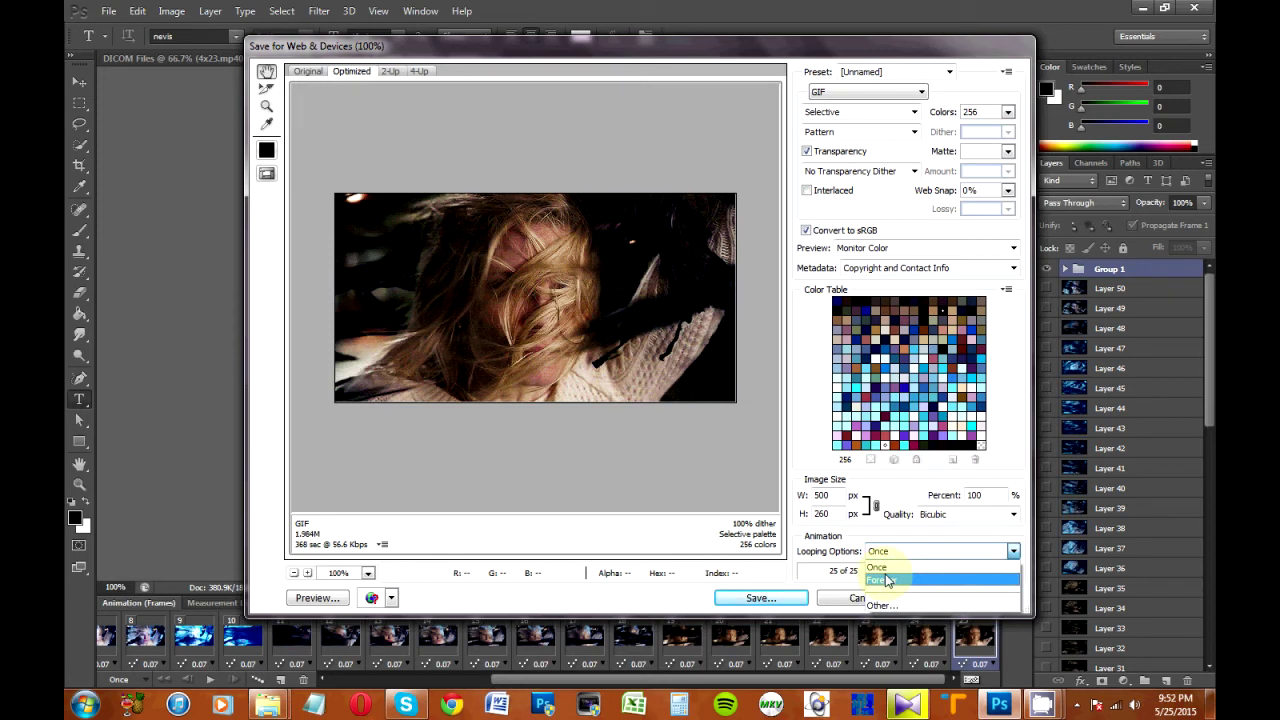
click(880, 580)
click(954, 571)
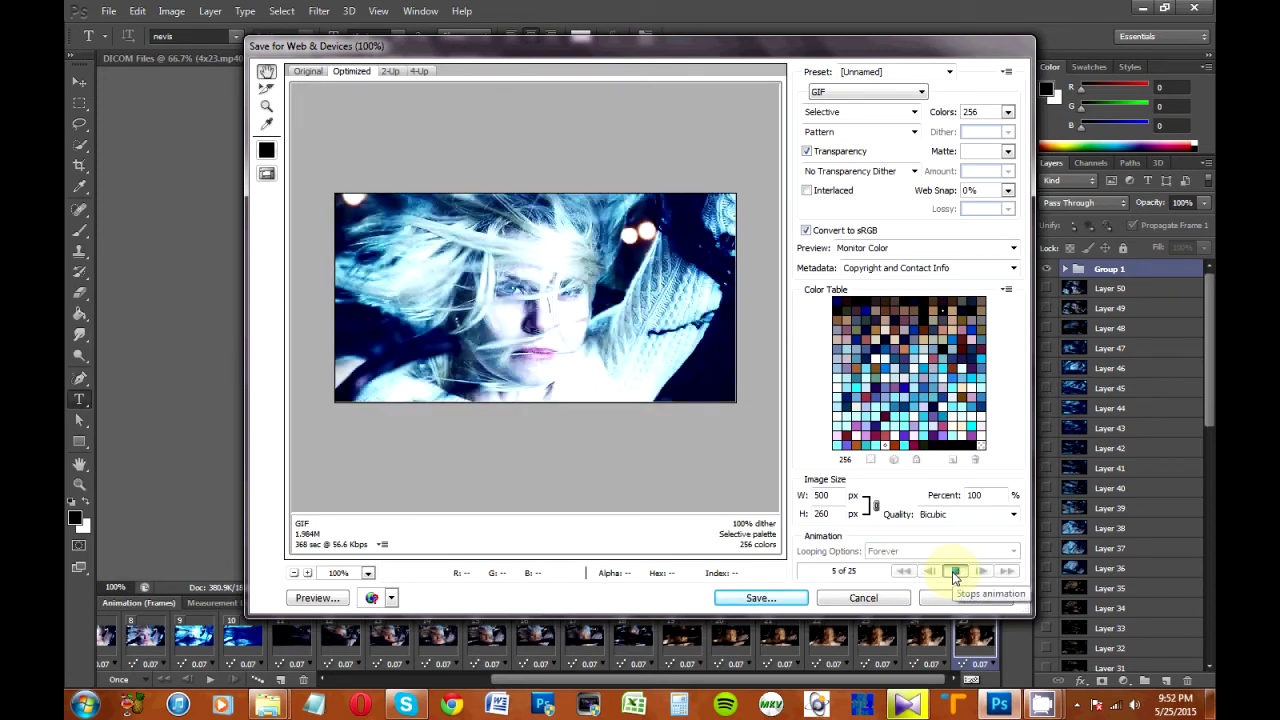
Save the optimized GIF as emmacolored5 in the OUAT folder.
click(760, 597)
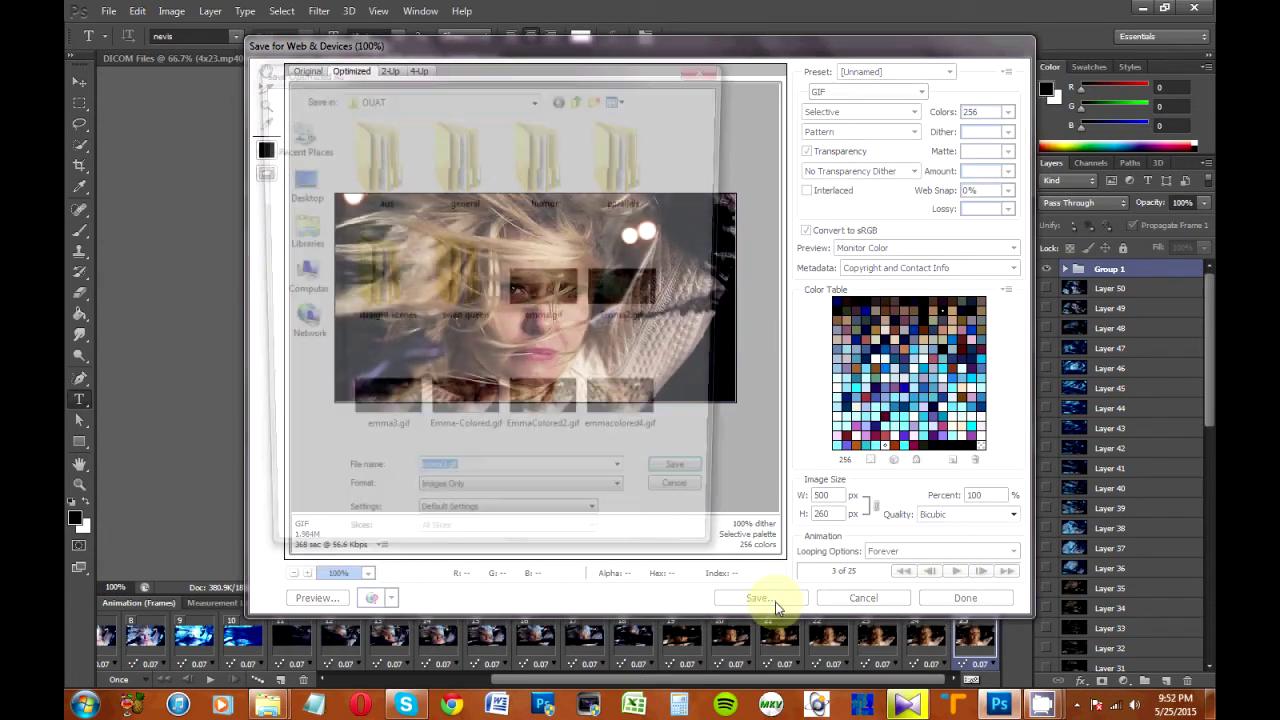
text(emma)
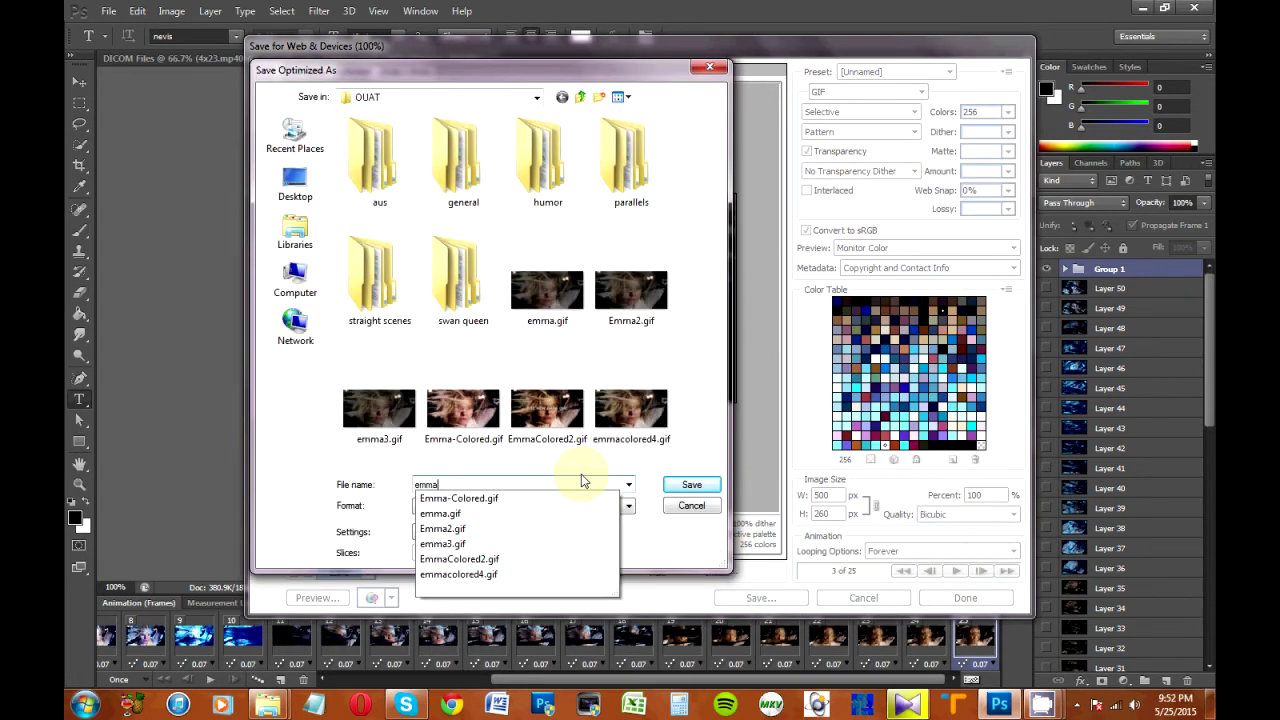
text(4)
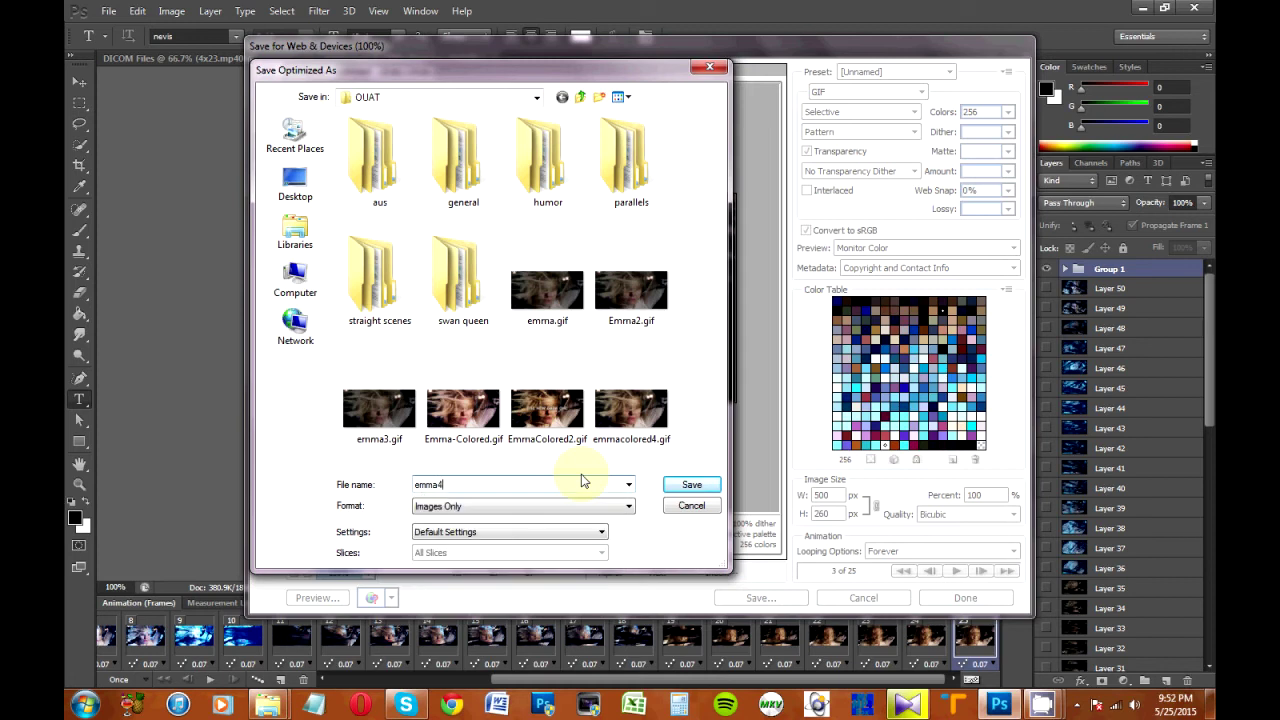
key(BackSpace)
text(colored)
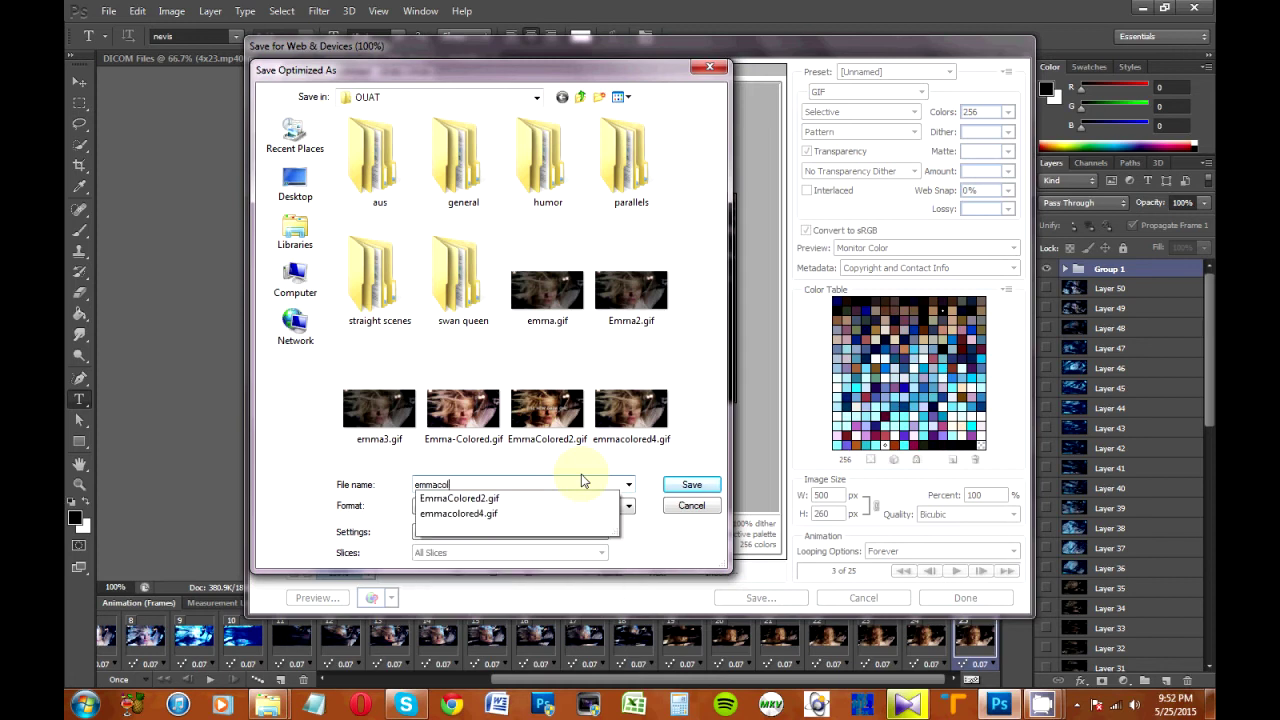
text(5)
key(Return)
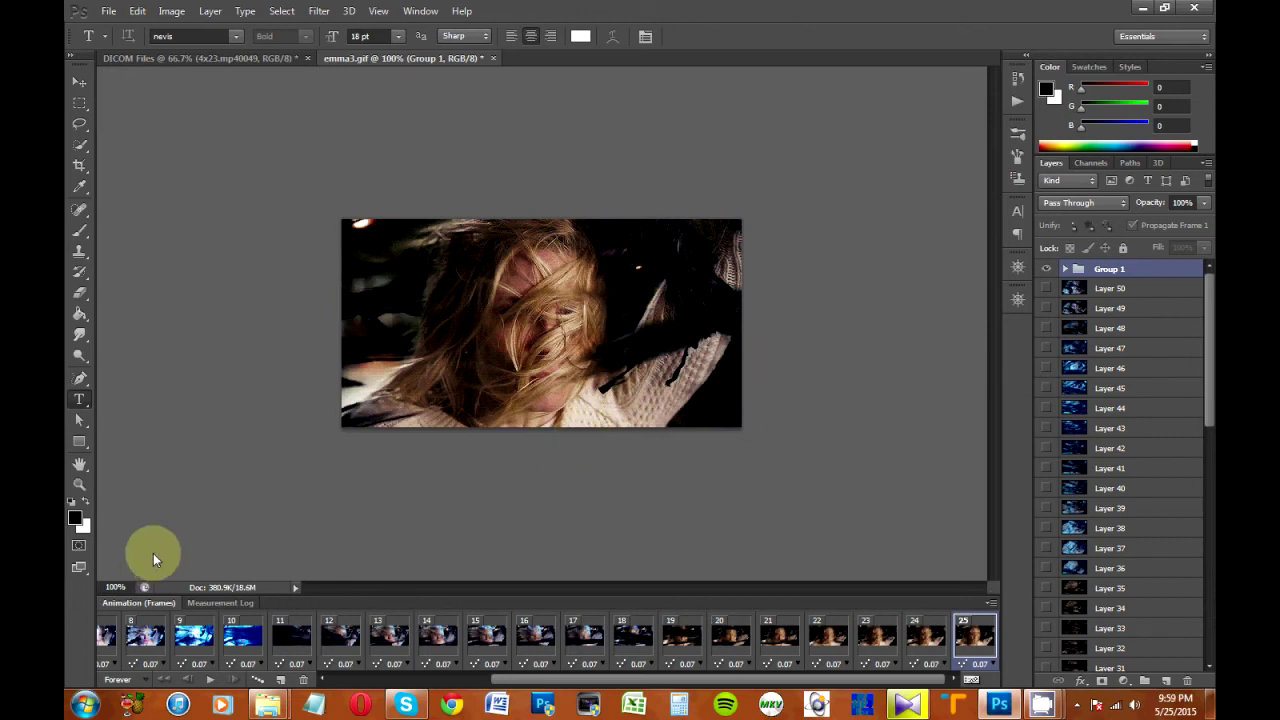
With all animation frames selected, add the caption "THE NEW DARK ONE" and move it to the middle of the image.
drag(563, 679, 371, 679)
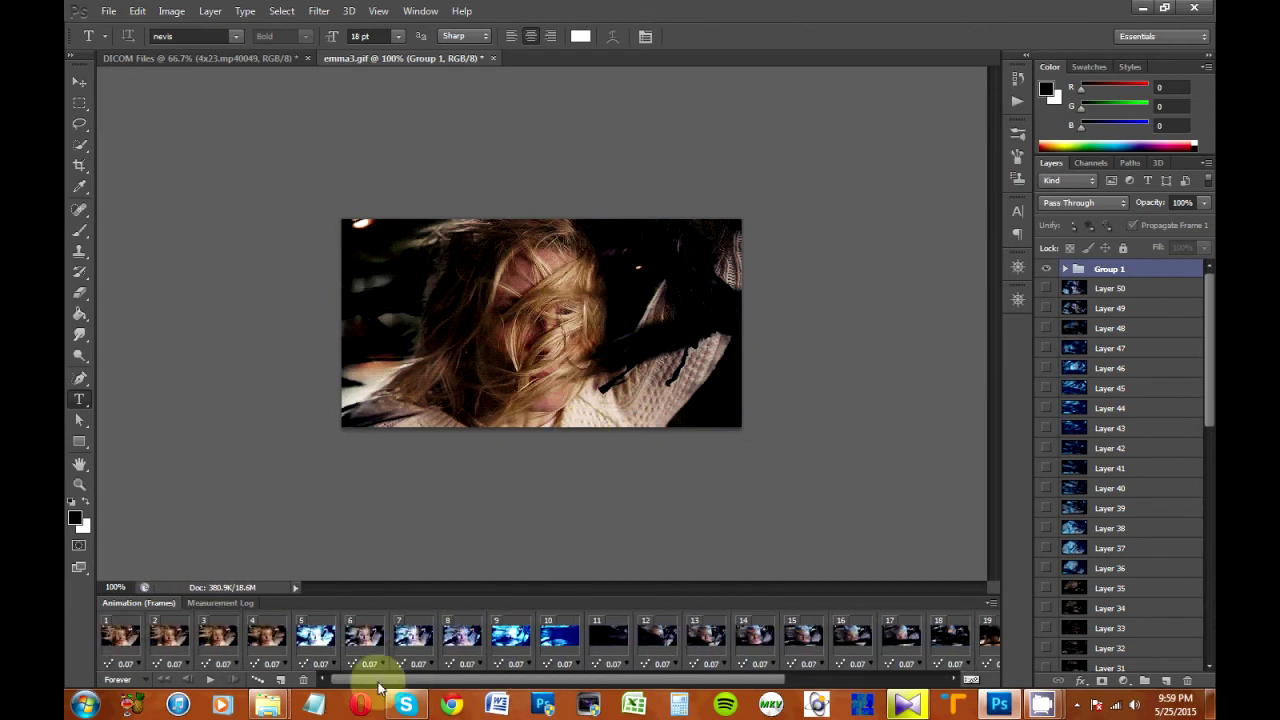
shift+click(141, 640)
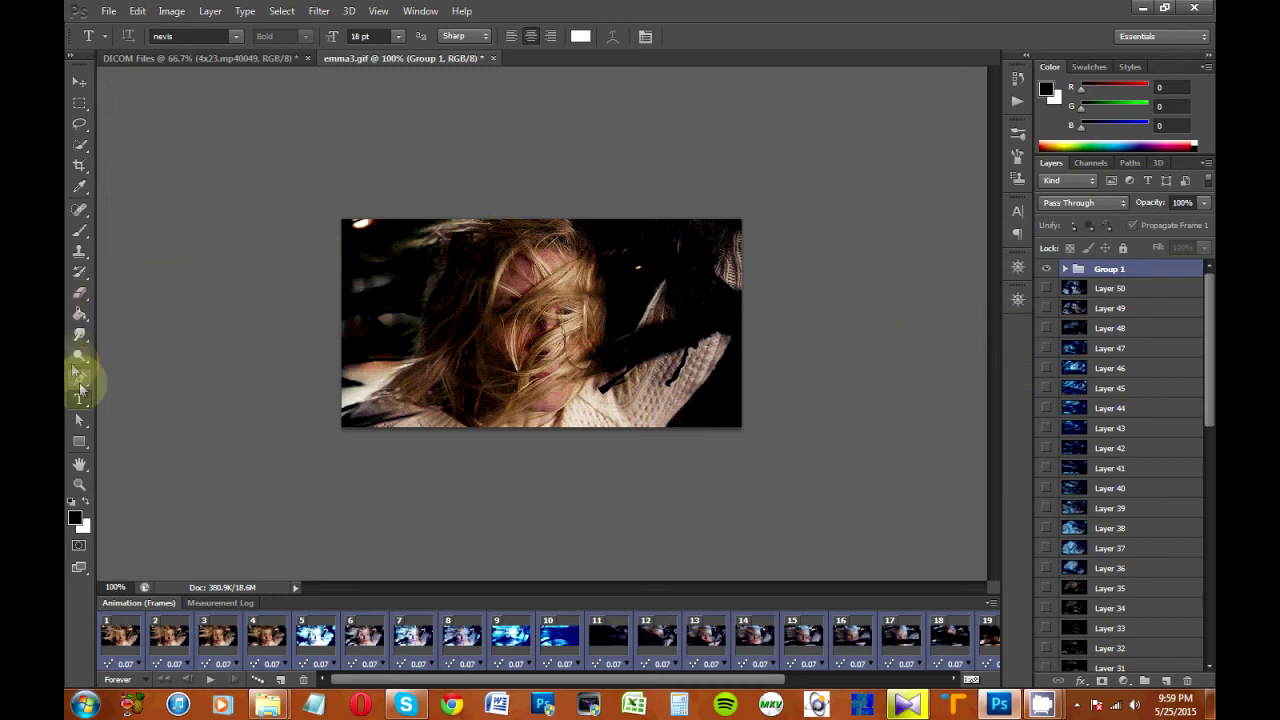
click(496, 312)
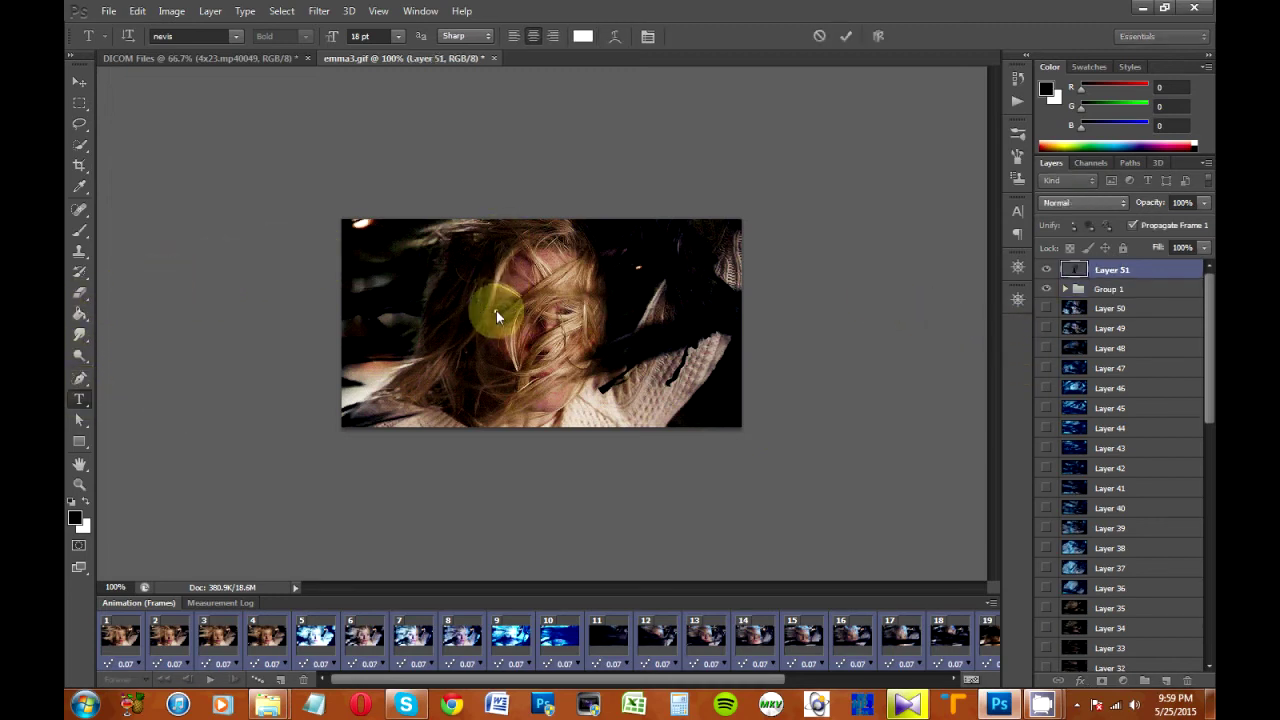
key(Caps_Lock)
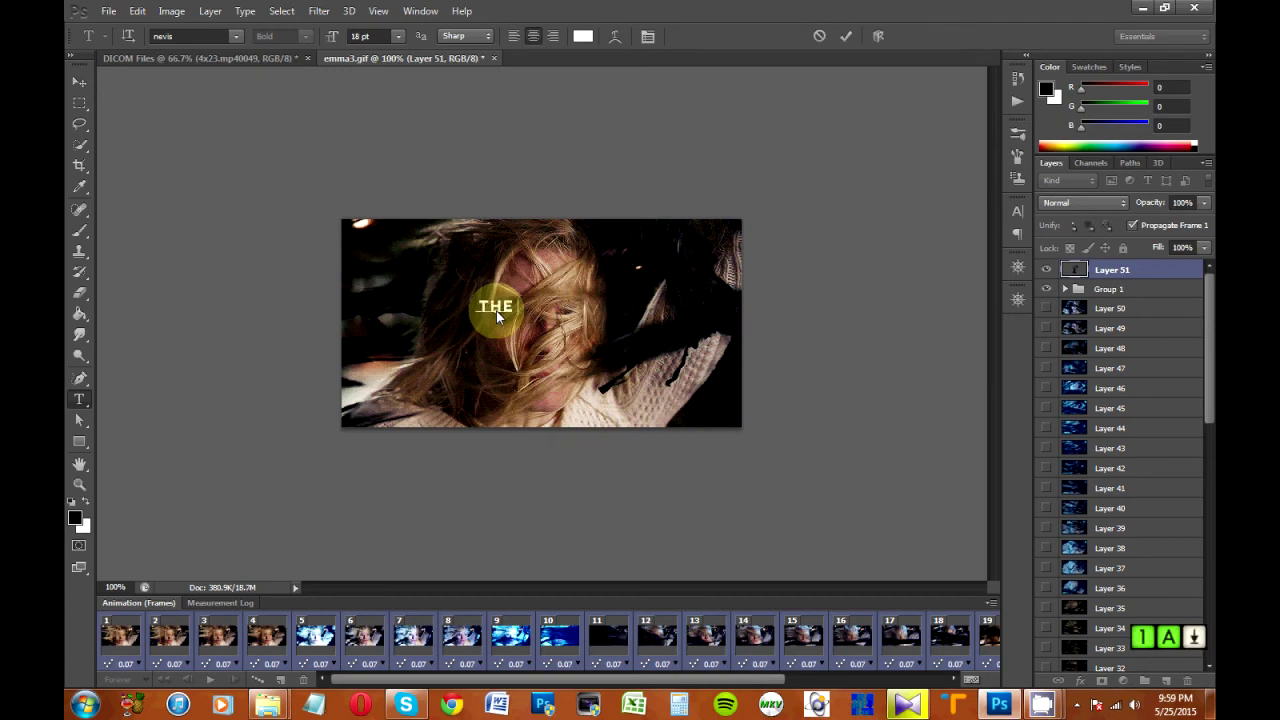
text(THE NEW DARK)
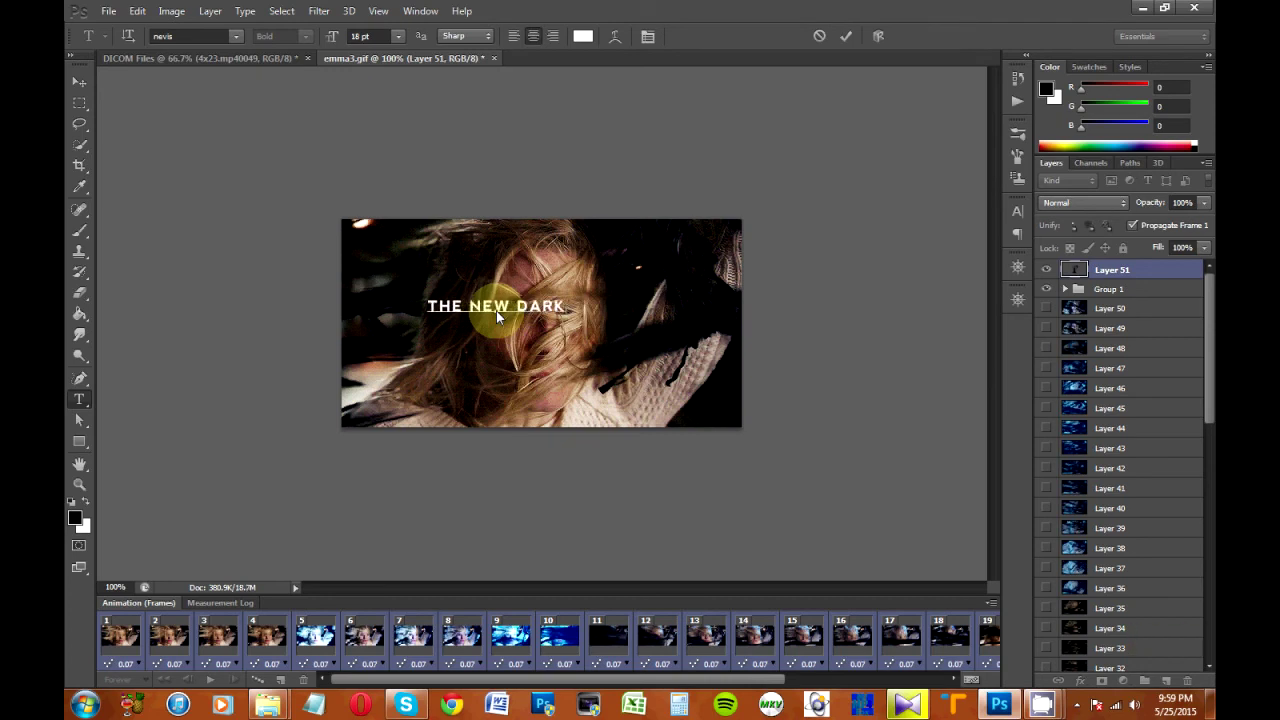
text( O)
key(BackSpace)
key(BackSpace)
key(BackSpace)
text(K ONE)
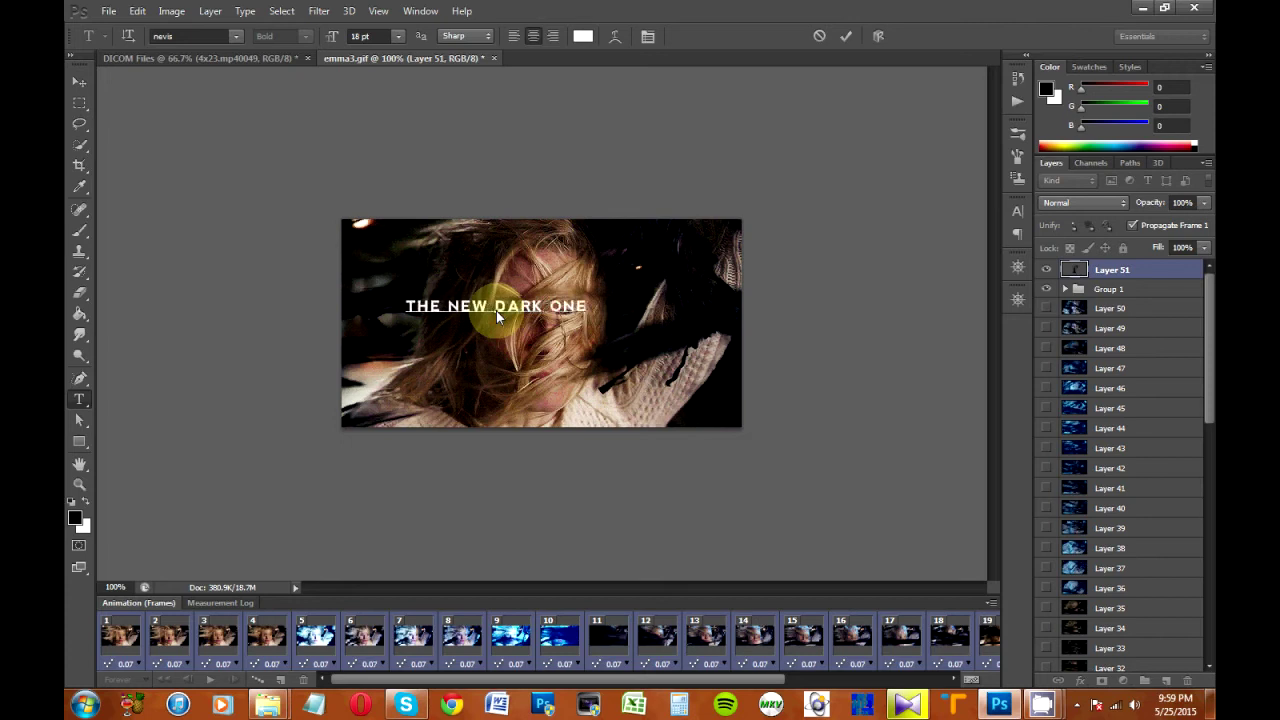
key(ctrl+a)
drag(550, 348, 590, 362)
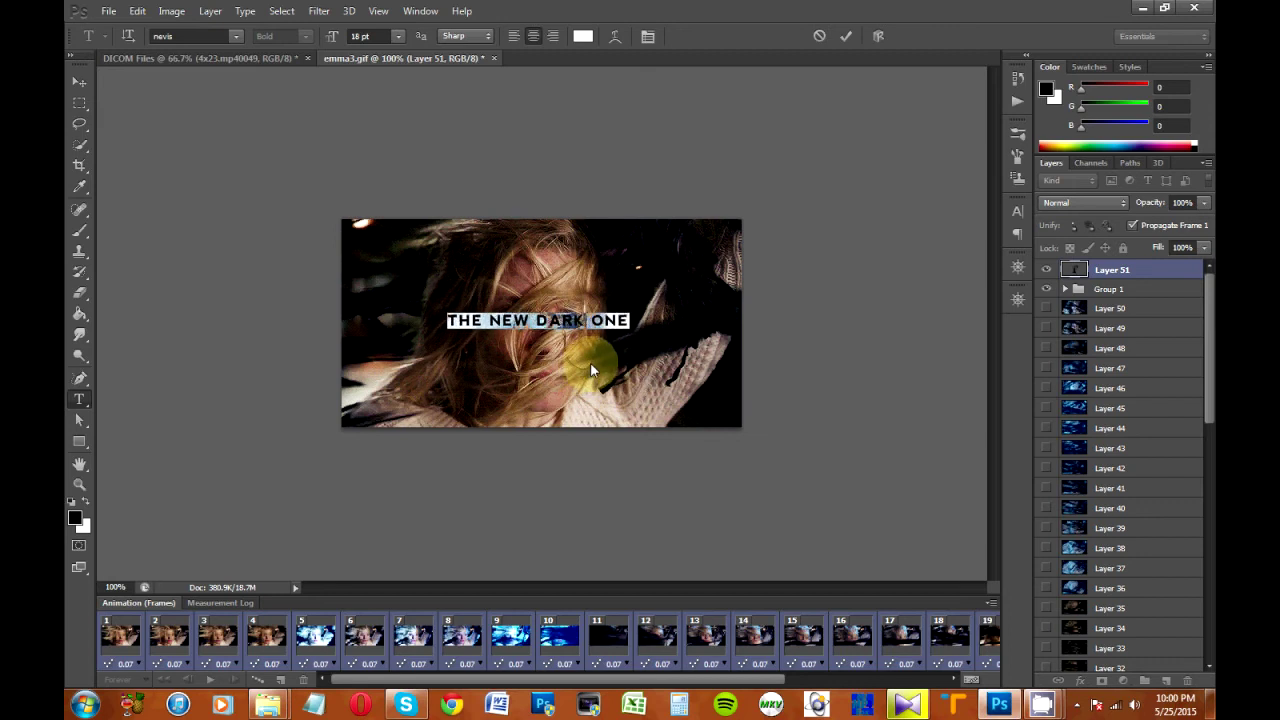
Browse the available fonts for the caption in the Character settings.
click(1018, 212)
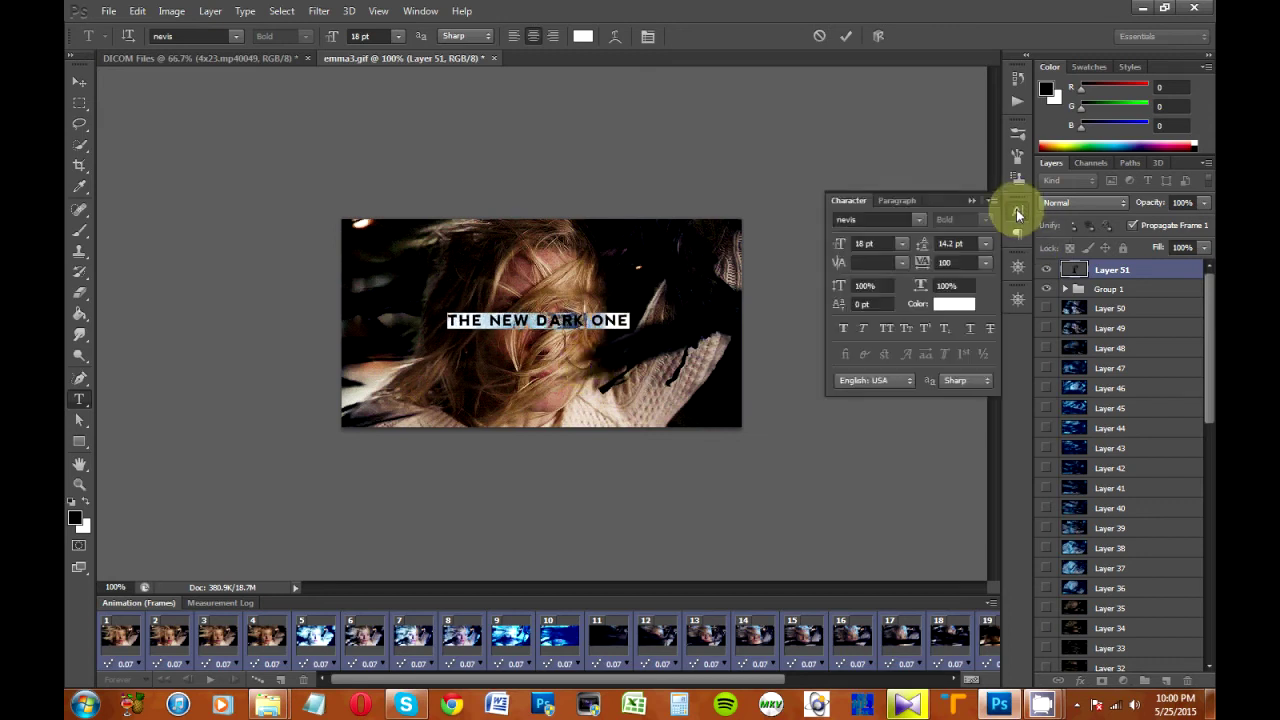
click(918, 220)
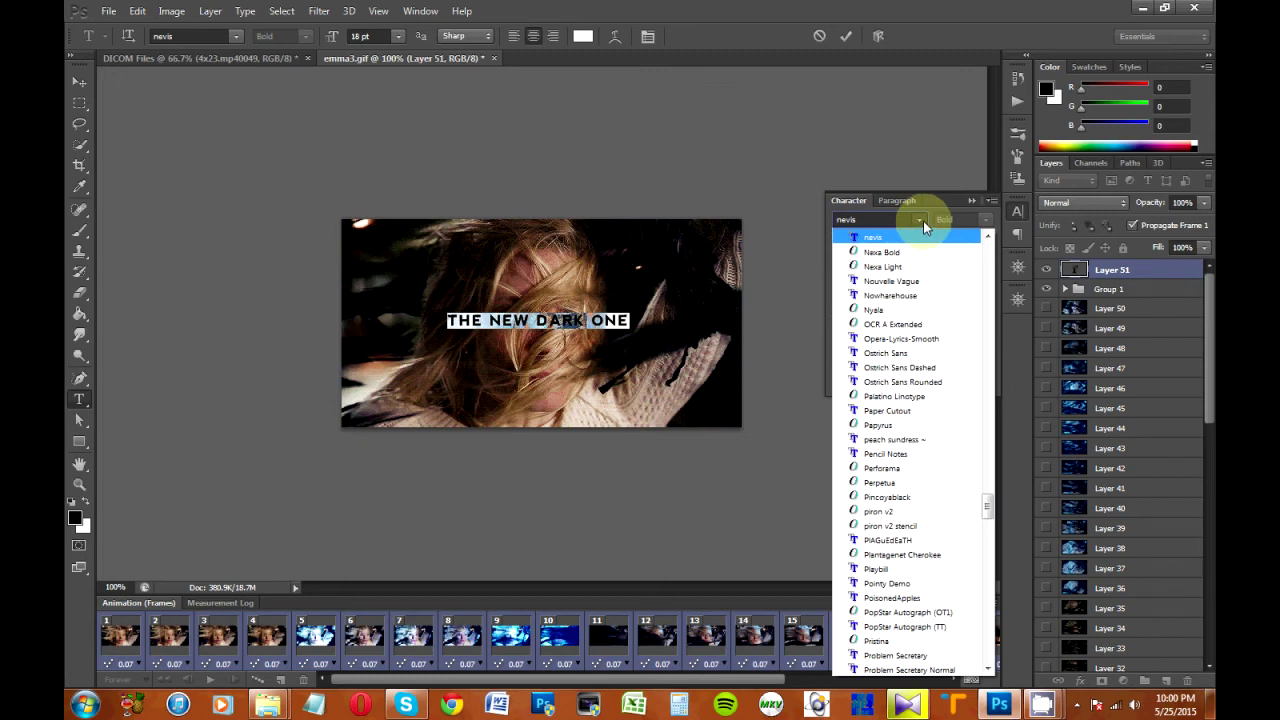
click(923, 221)
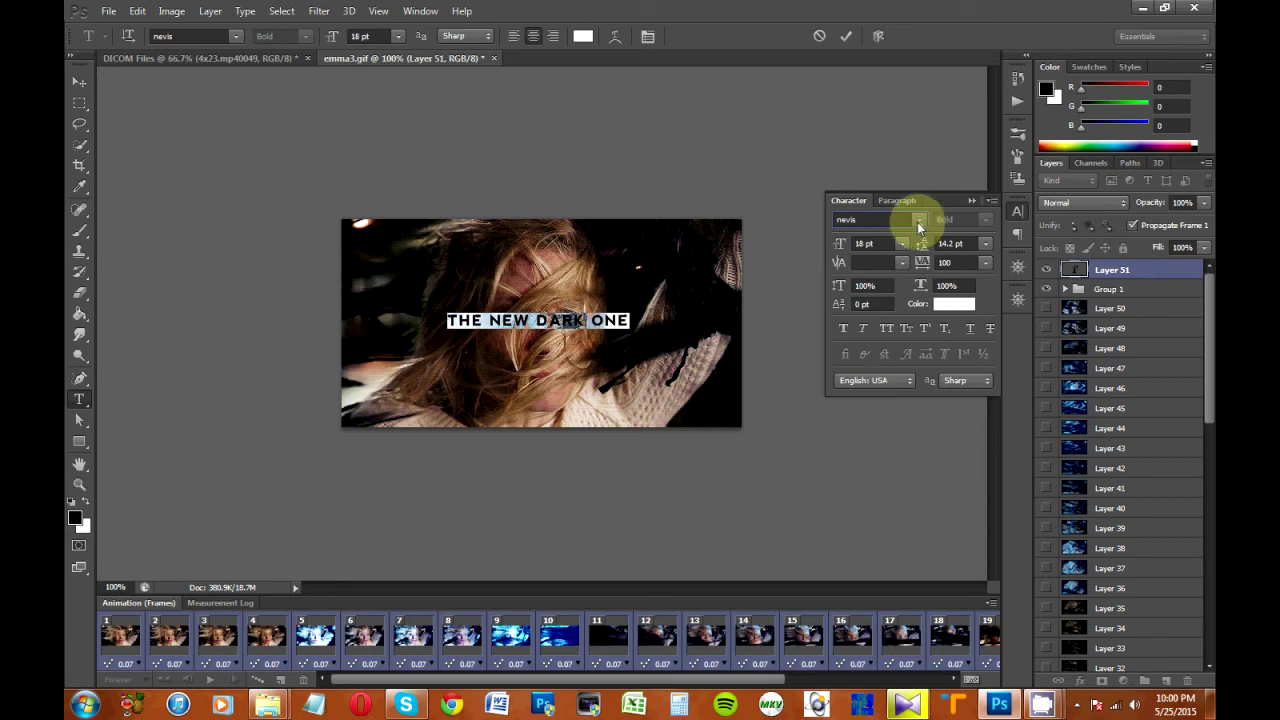
click(920, 222)
click(990, 483)
drag(990, 410, 988, 270)
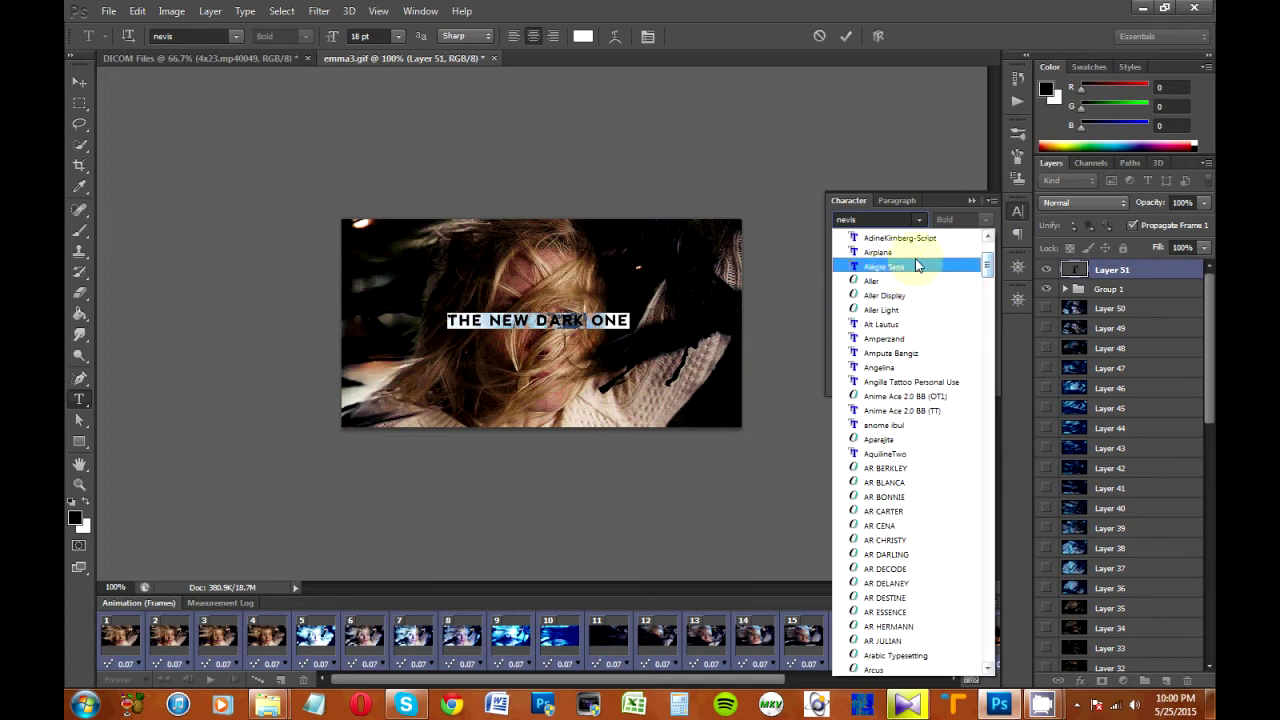
click(888, 218)
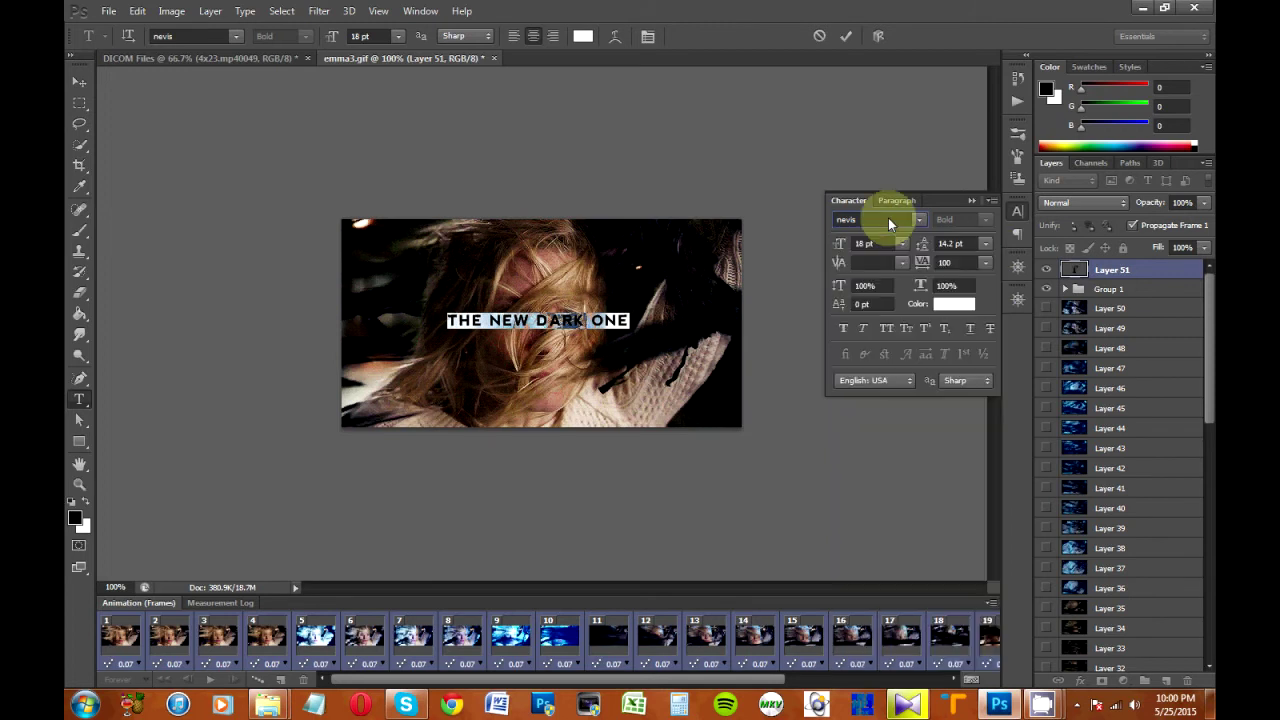
click(907, 219)
Try font sizes of 14 pt and 24 pt on the caption, returning it to 18 pt.
click(904, 243)
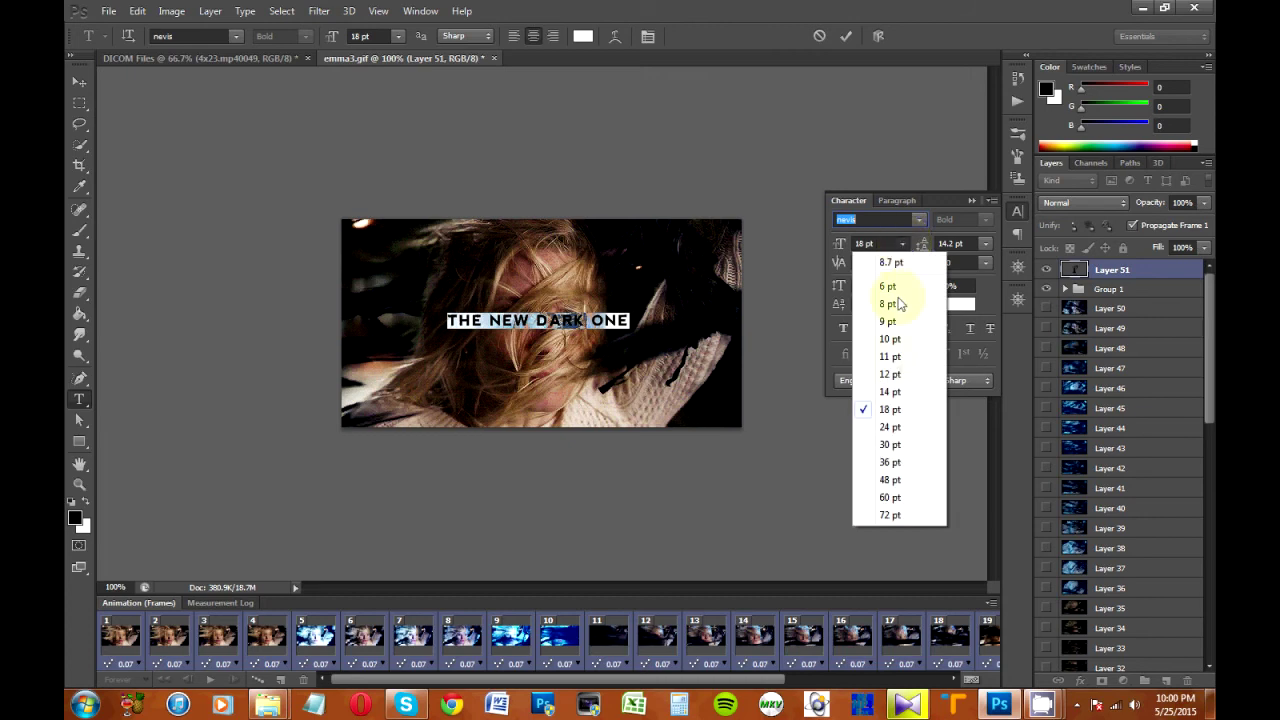
click(893, 392)
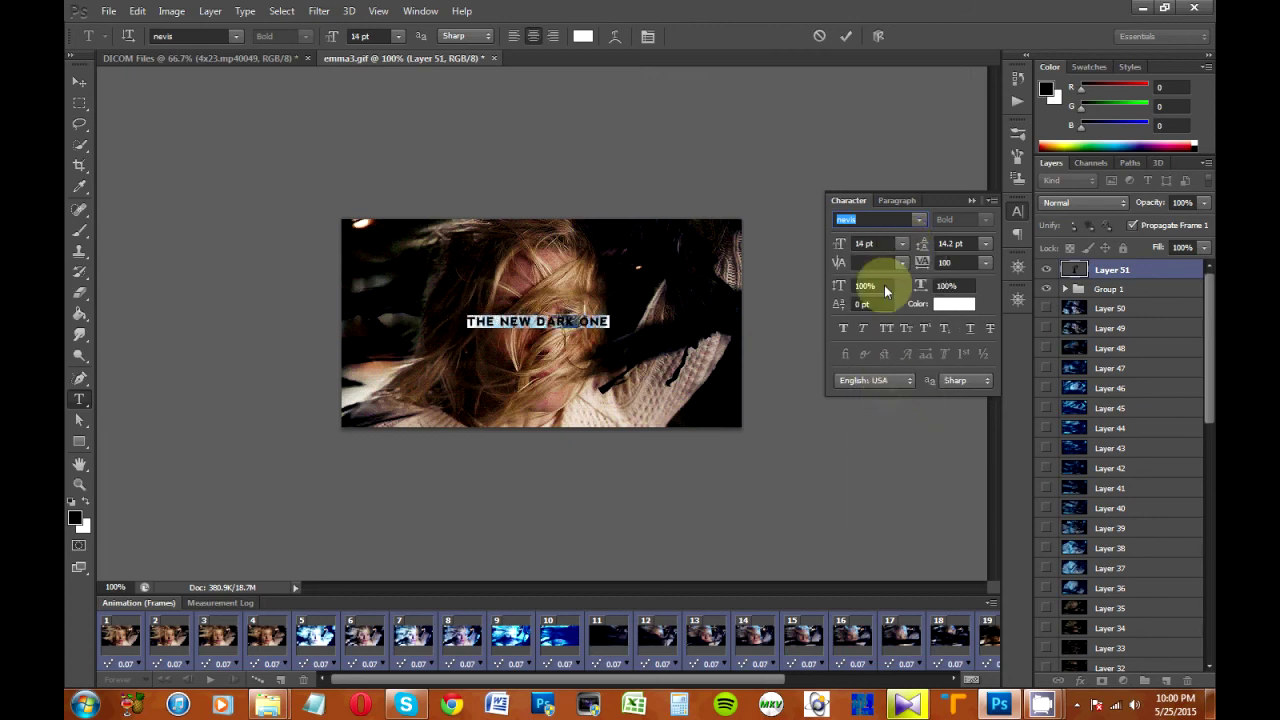
click(903, 244)
click(890, 409)
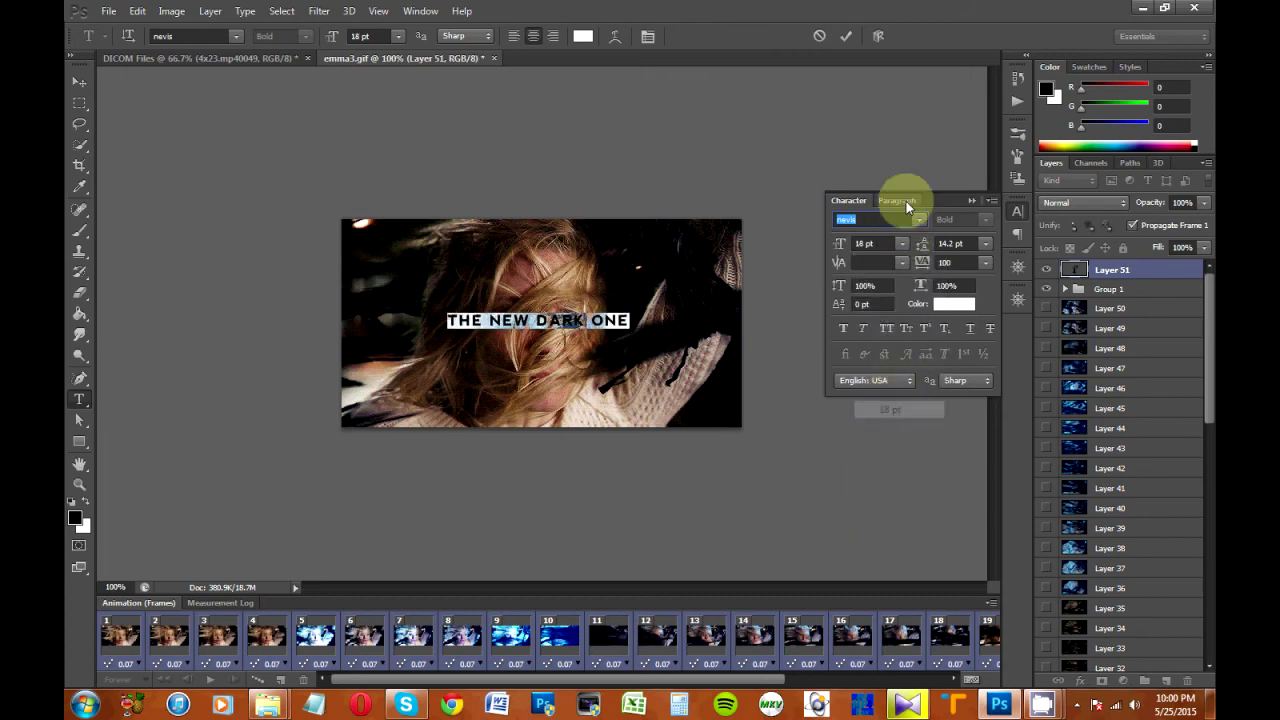
click(903, 243)
click(890, 427)
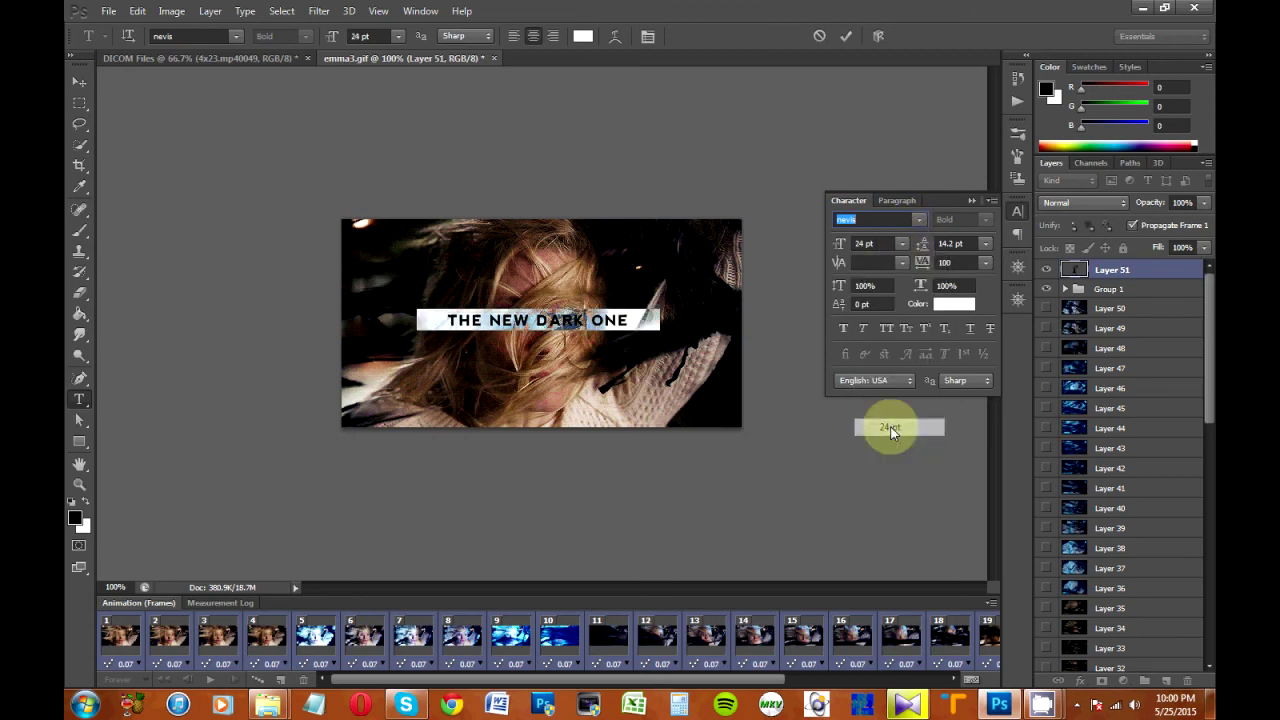
click(903, 245)
click(905, 409)
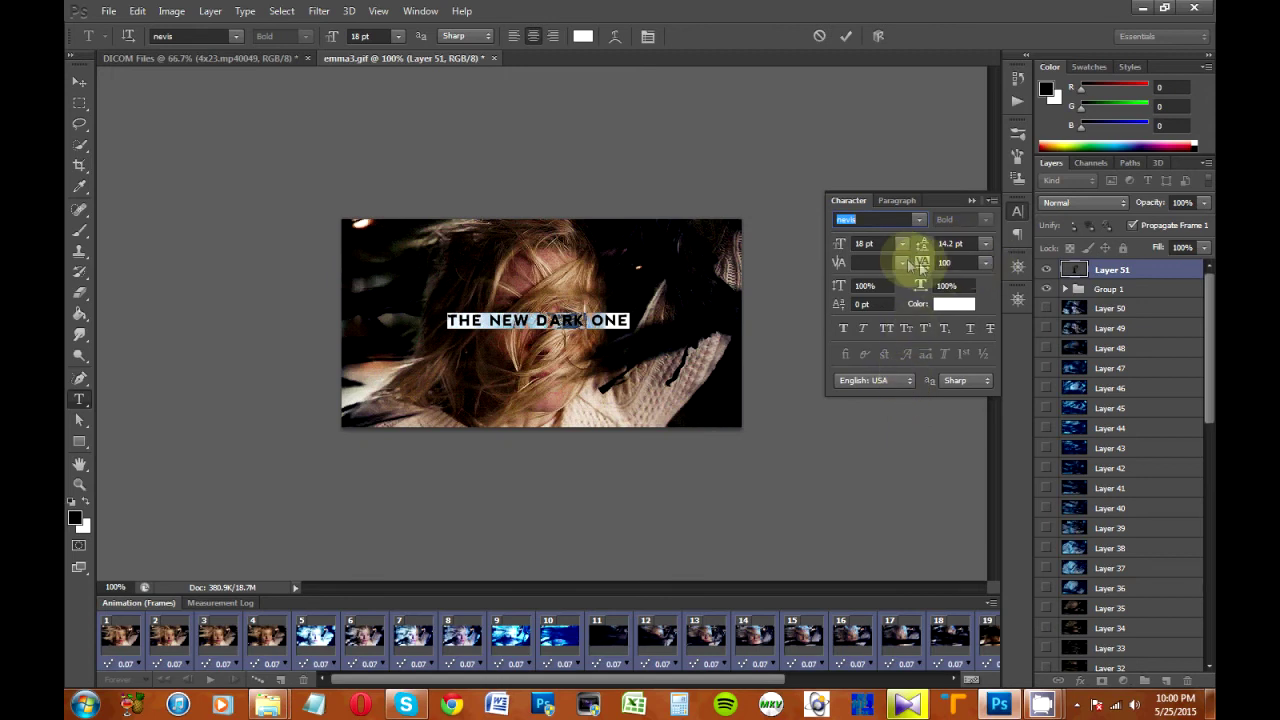
Try a tracking value of 200 on the caption, returning it to 100.
click(984, 266)
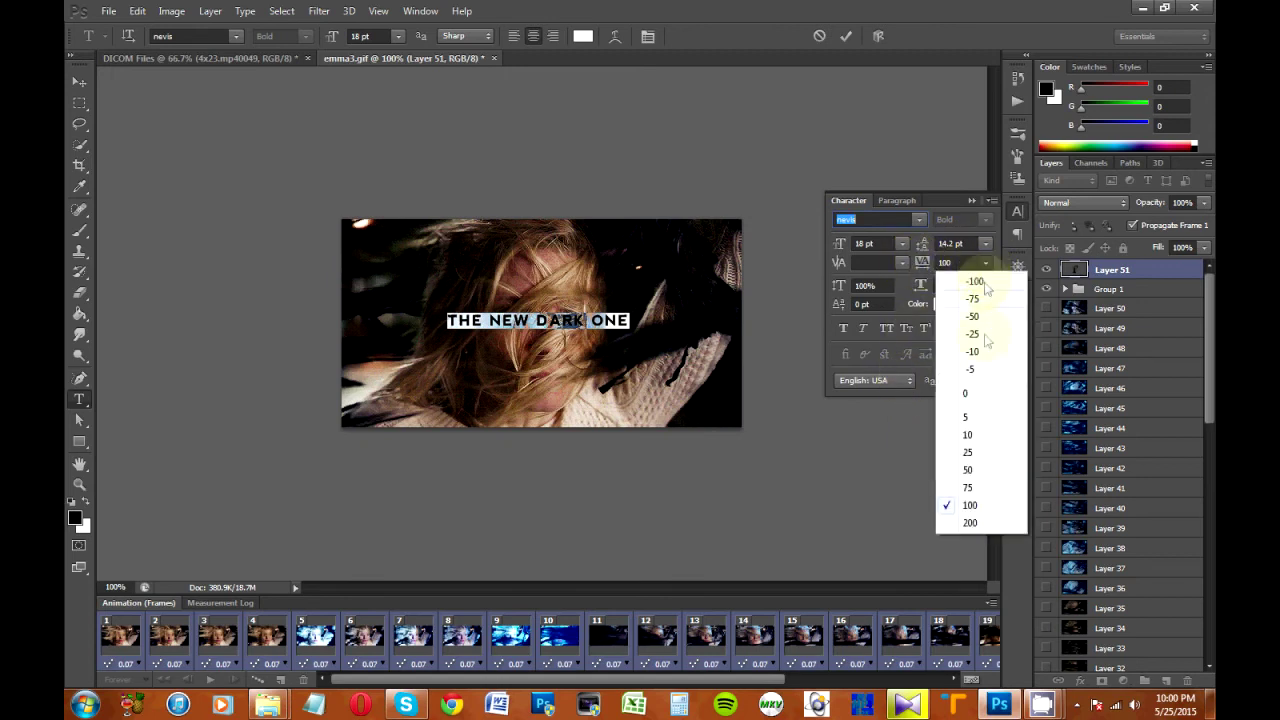
click(968, 522)
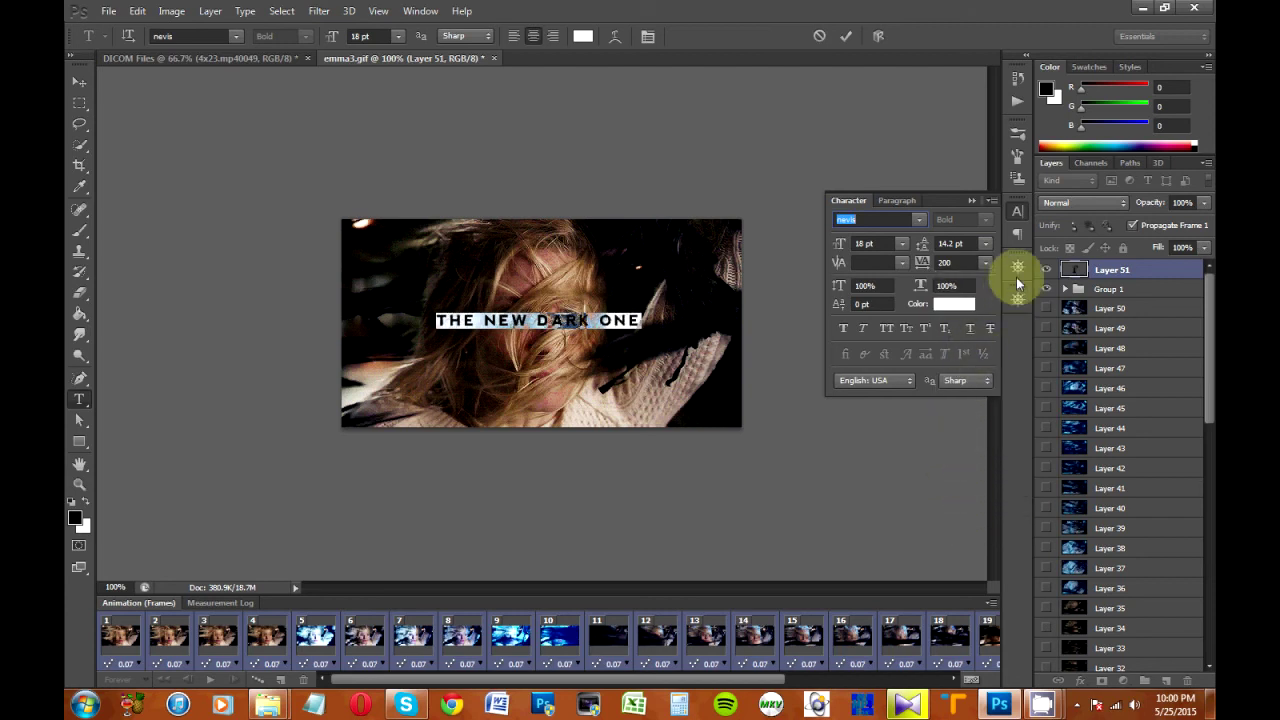
click(984, 264)
click(969, 505)
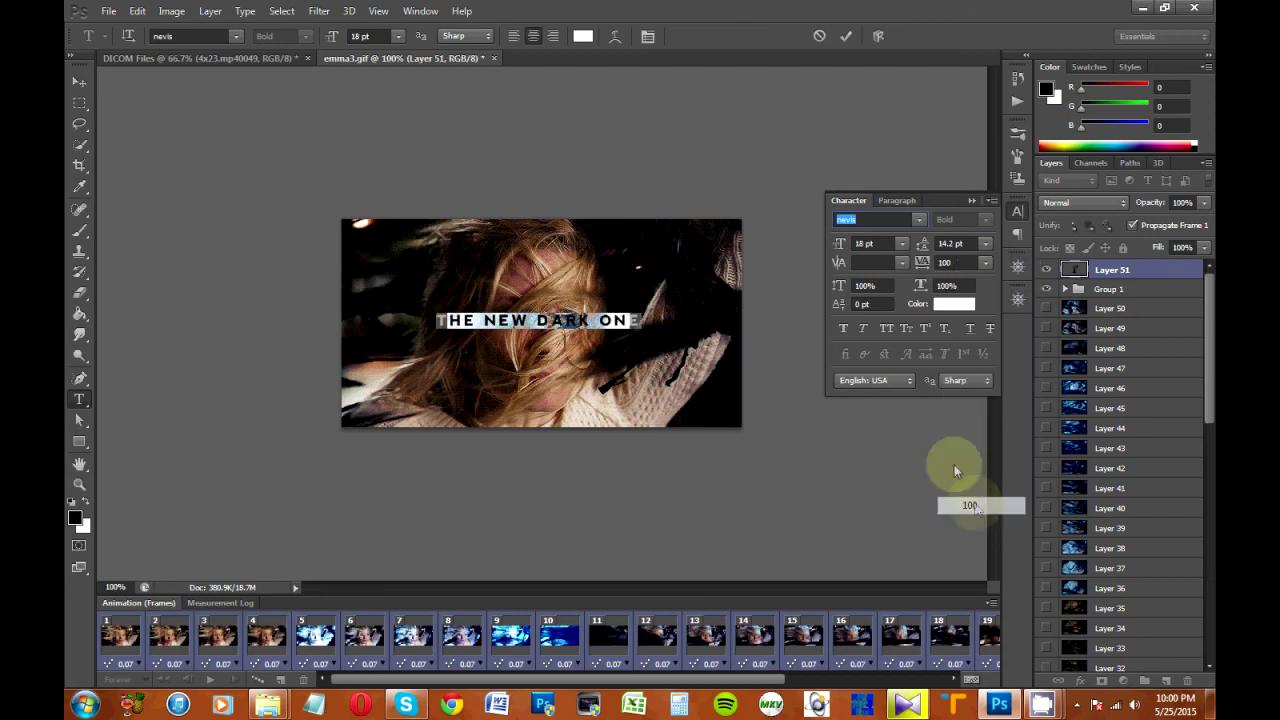
Commit the caption text and play the animation to preview it across the frames.
click(845, 37)
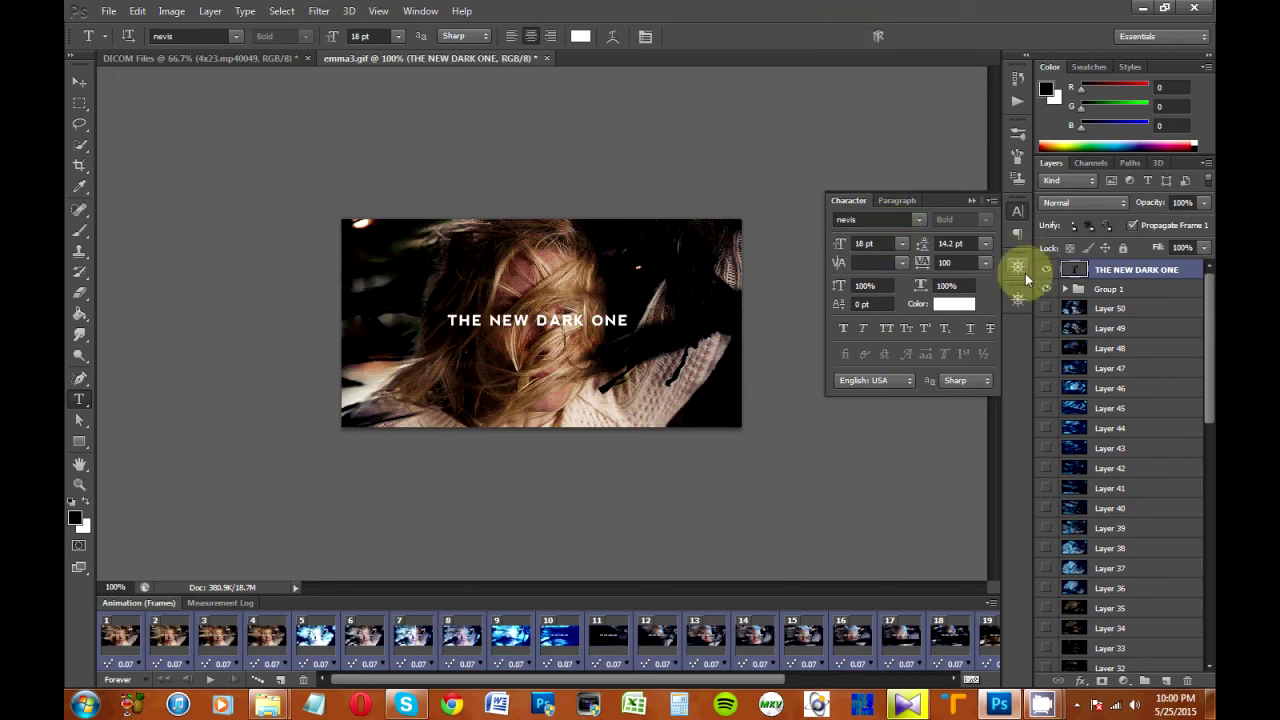
click(1017, 210)
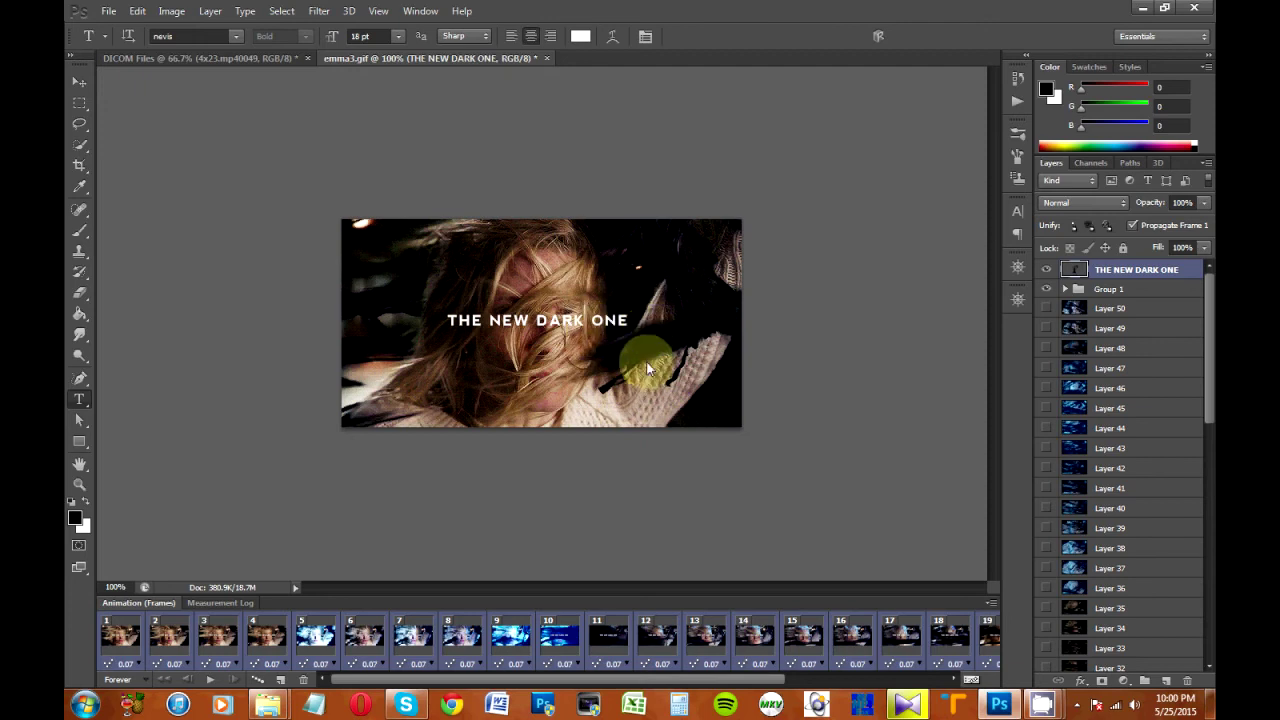
click(210, 679)
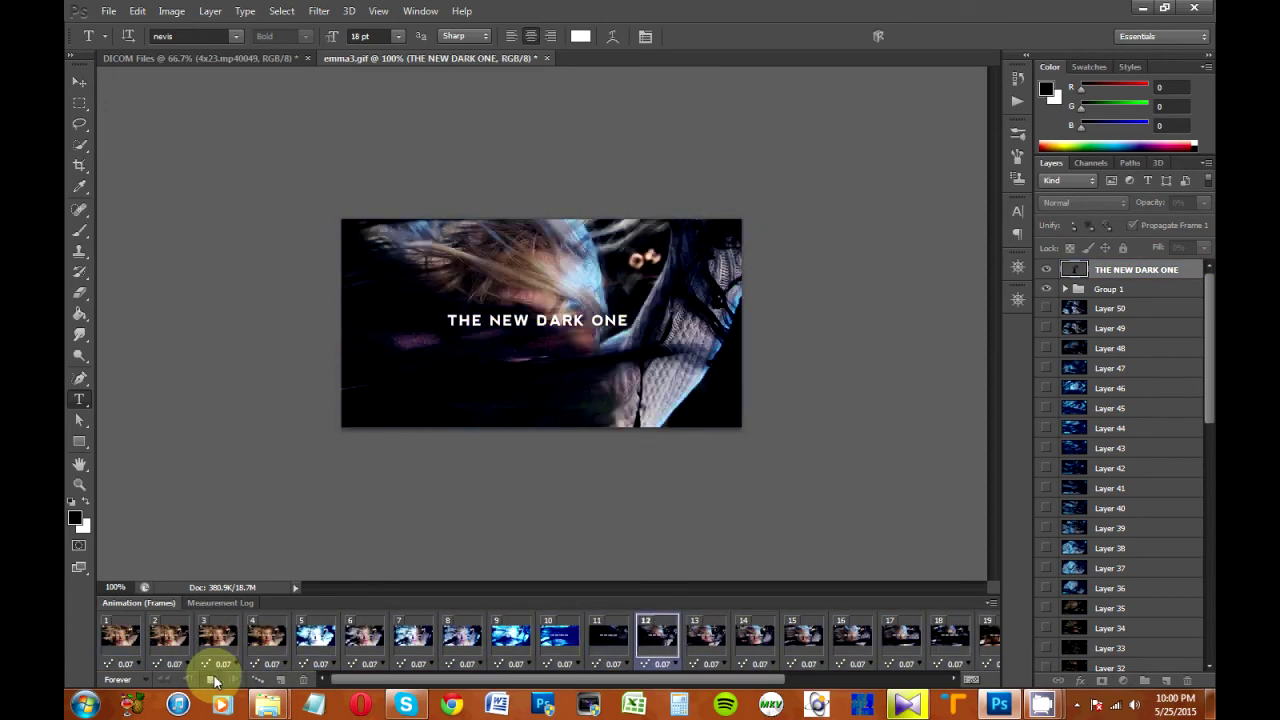
click(213, 680)
With frames 1 to 25 selected, add a drop shadow to the caption at 100% opacity, distance 3, spread 4, size 9, leaving stroke off.
click(120, 638)
drag(466, 682, 745, 680)
shift+click(987, 636)
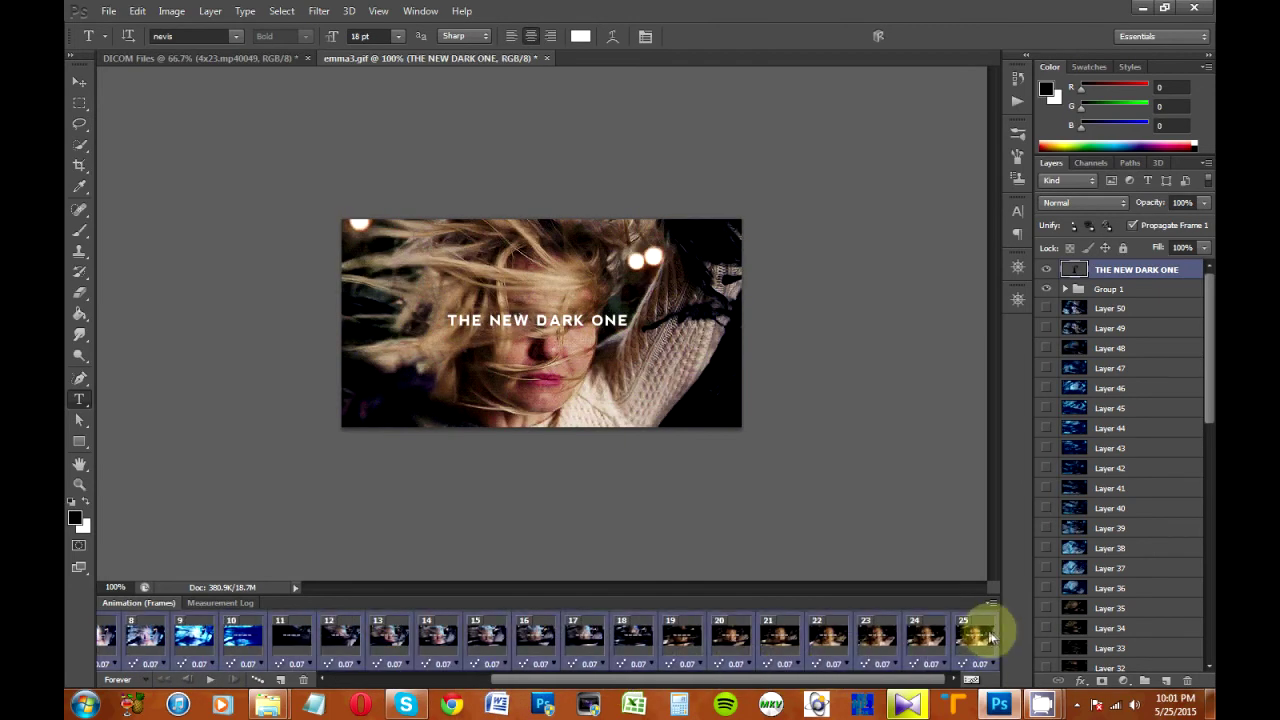
double_click(1200, 272)
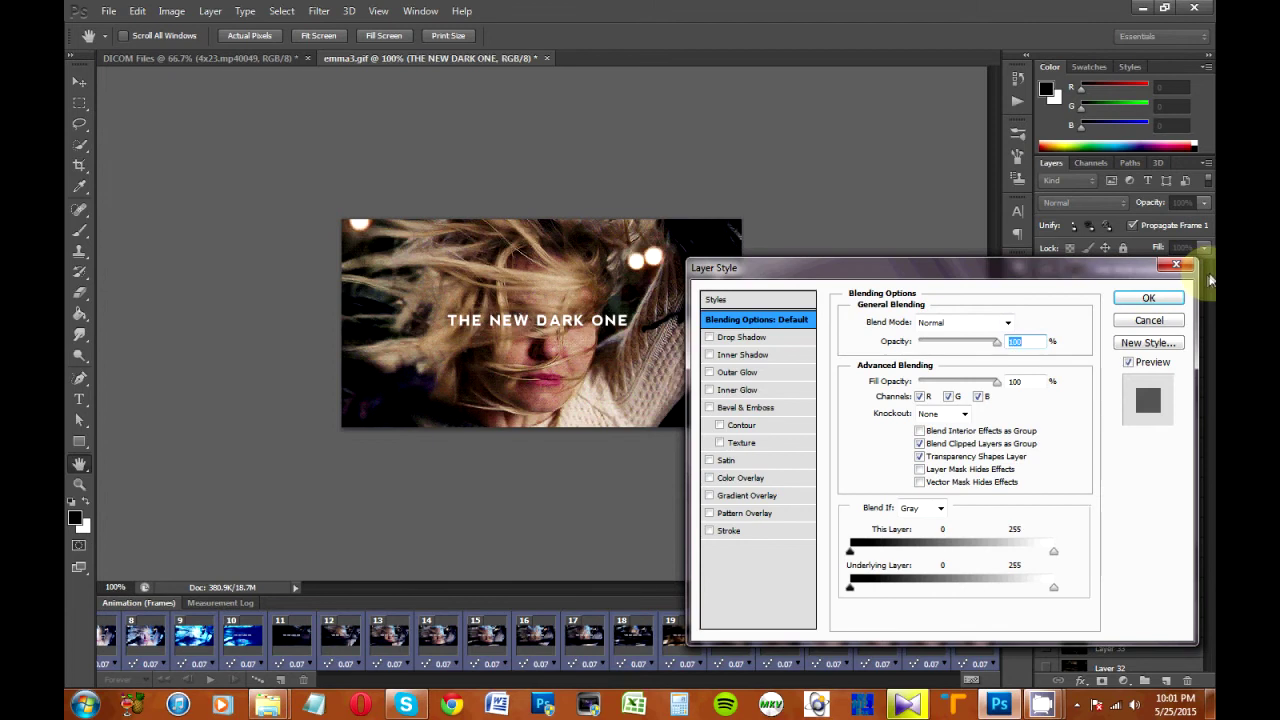
click(752, 340)
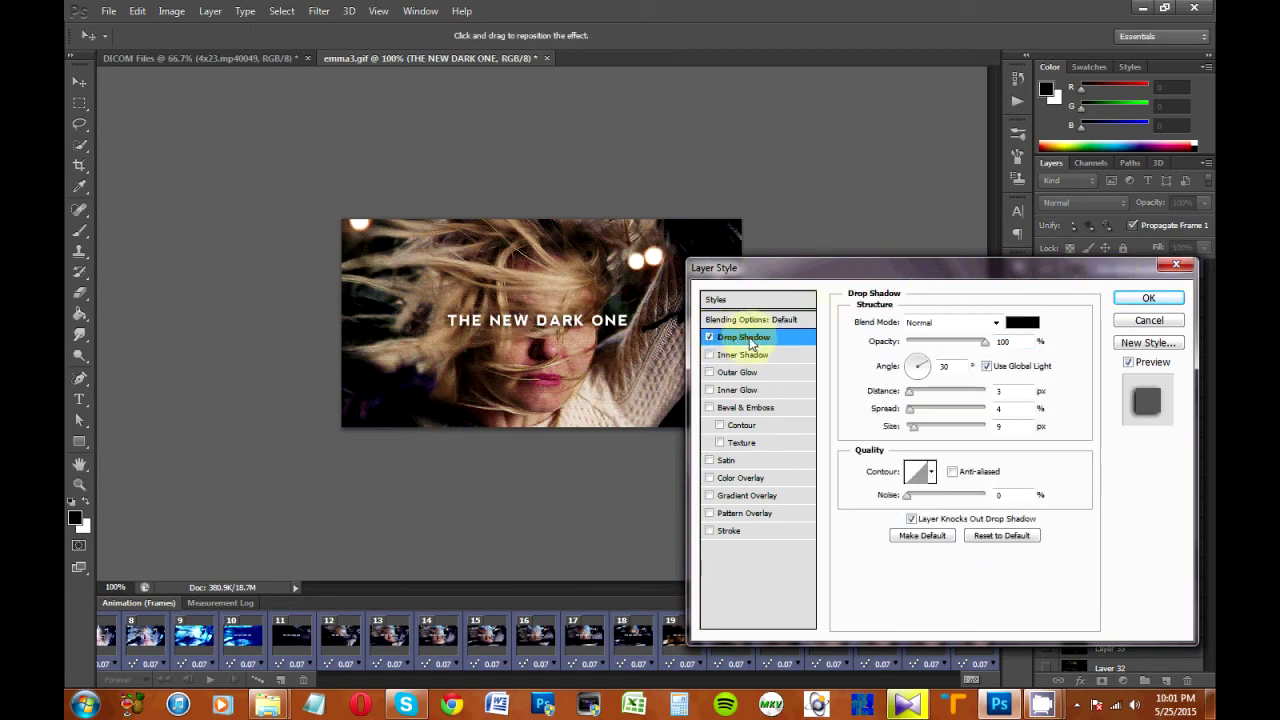
click(740, 340)
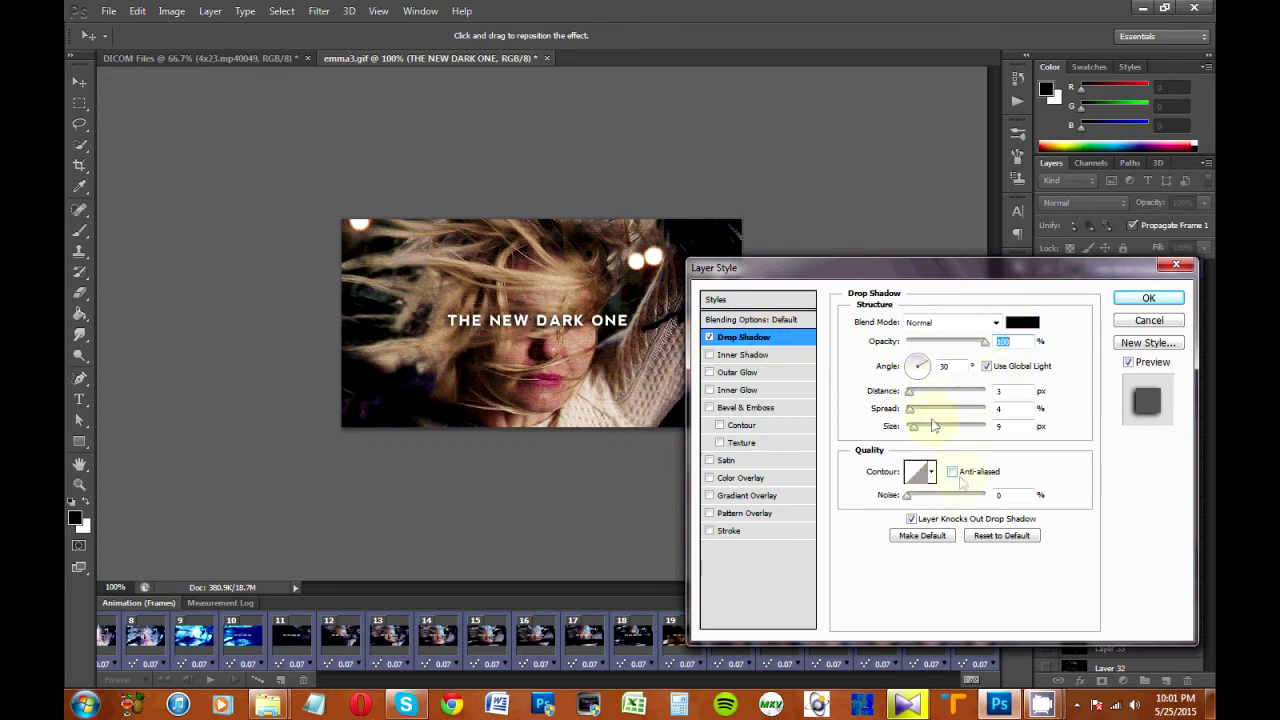
click(752, 535)
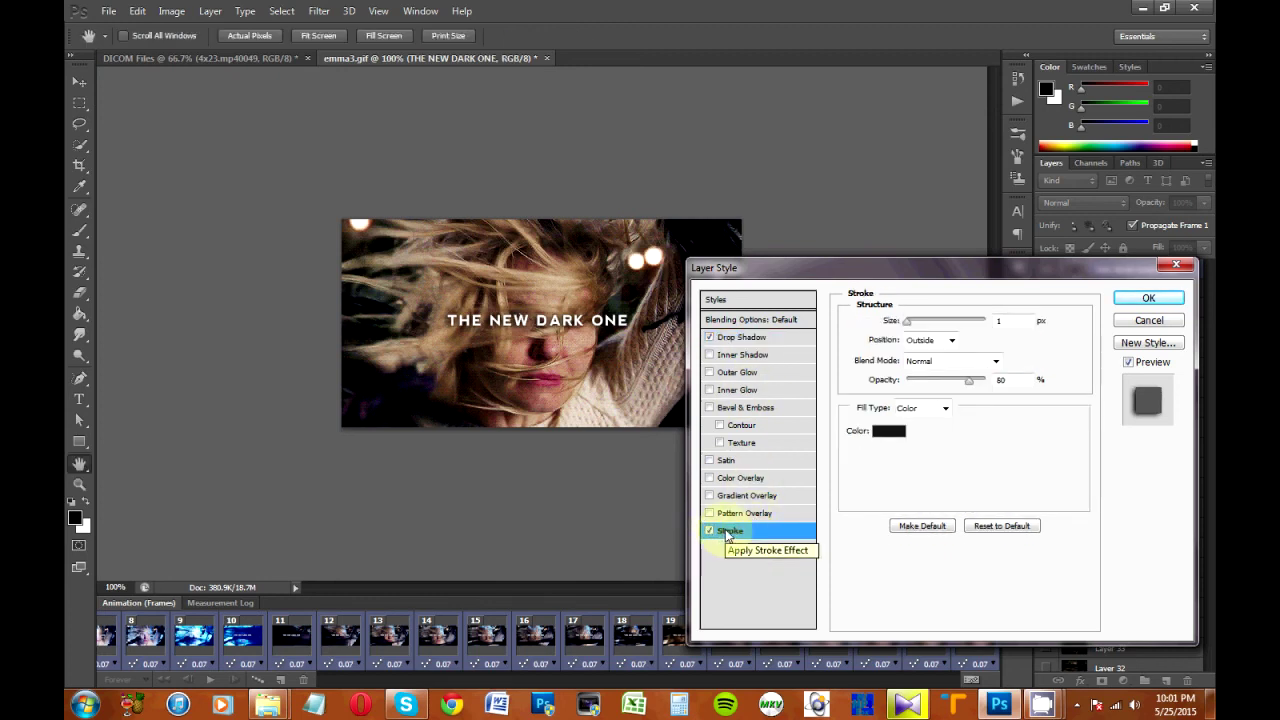
click(710, 531)
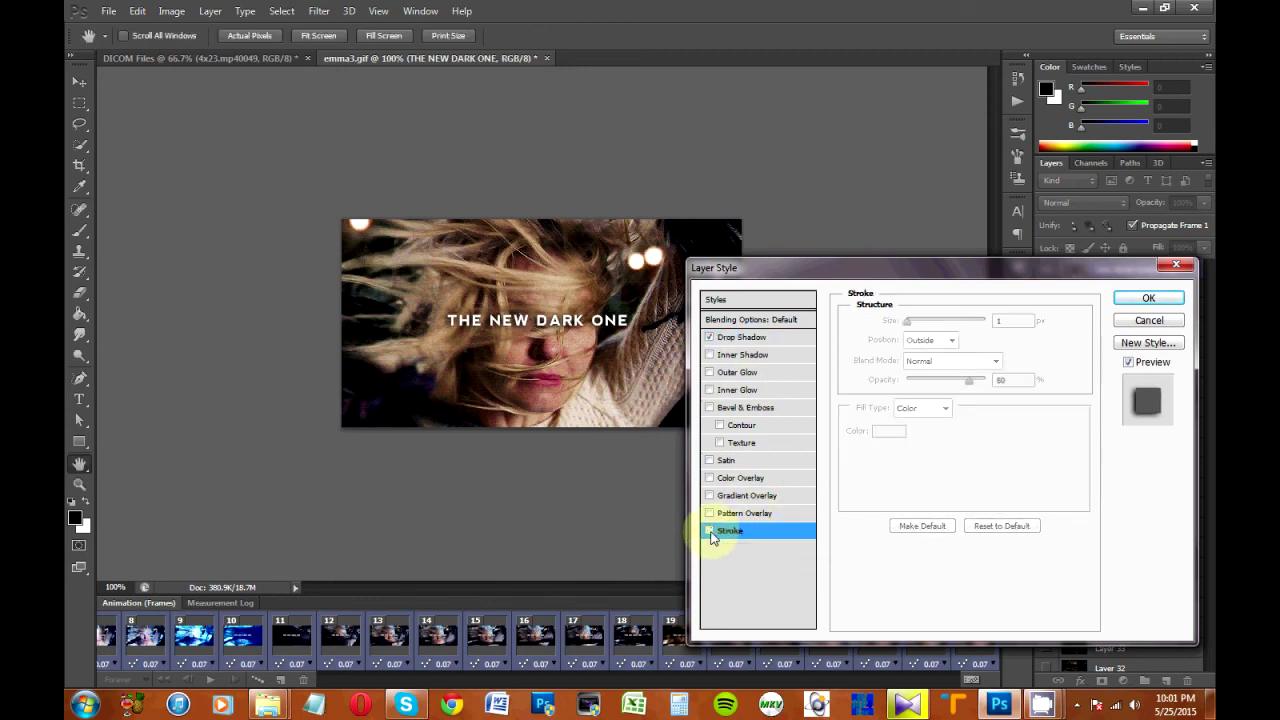
click(1149, 299)
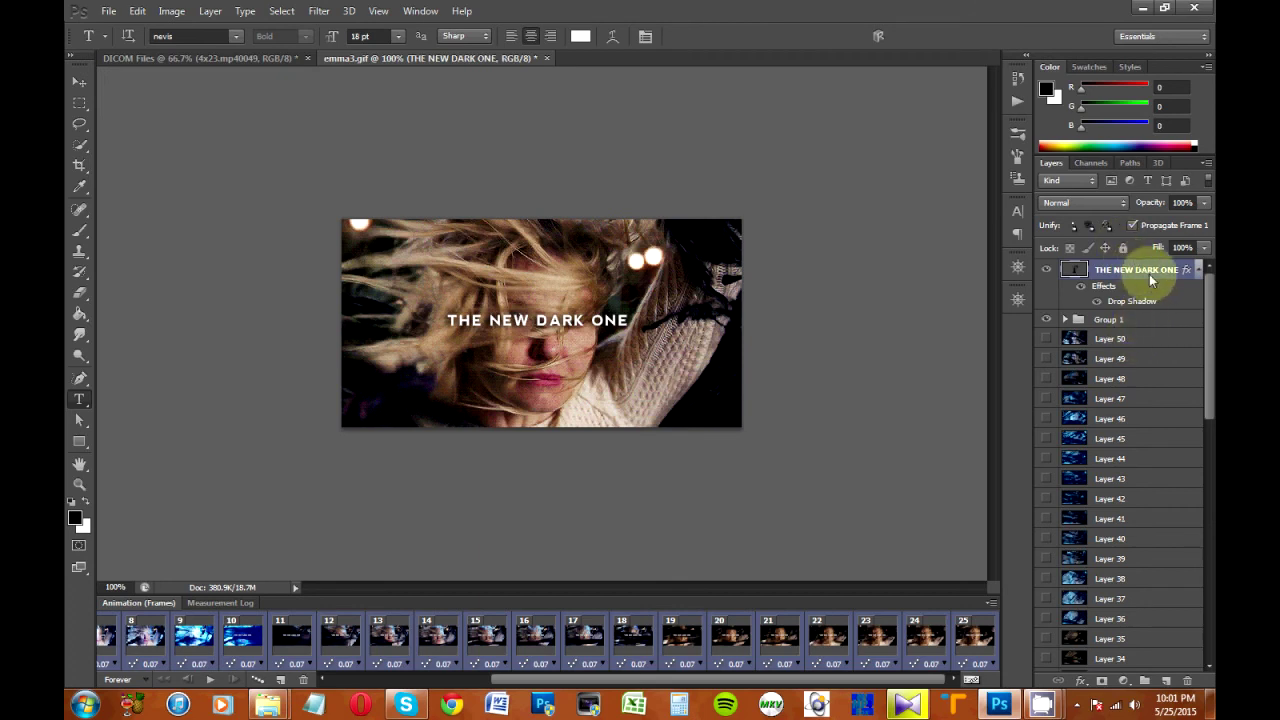
Align the caption and Layer 1 by vertical and horizontal centers, and reselect only the caption layer.
scroll(1150, 282, down, 15)
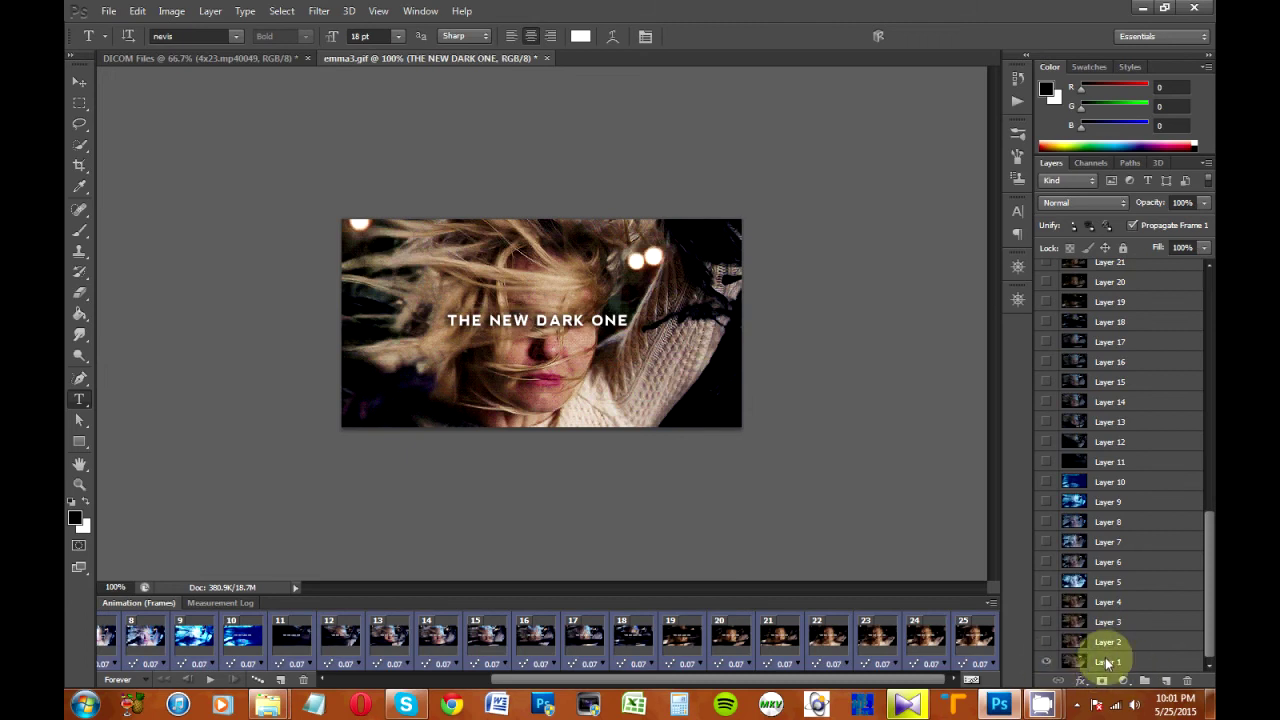
click(1107, 662)
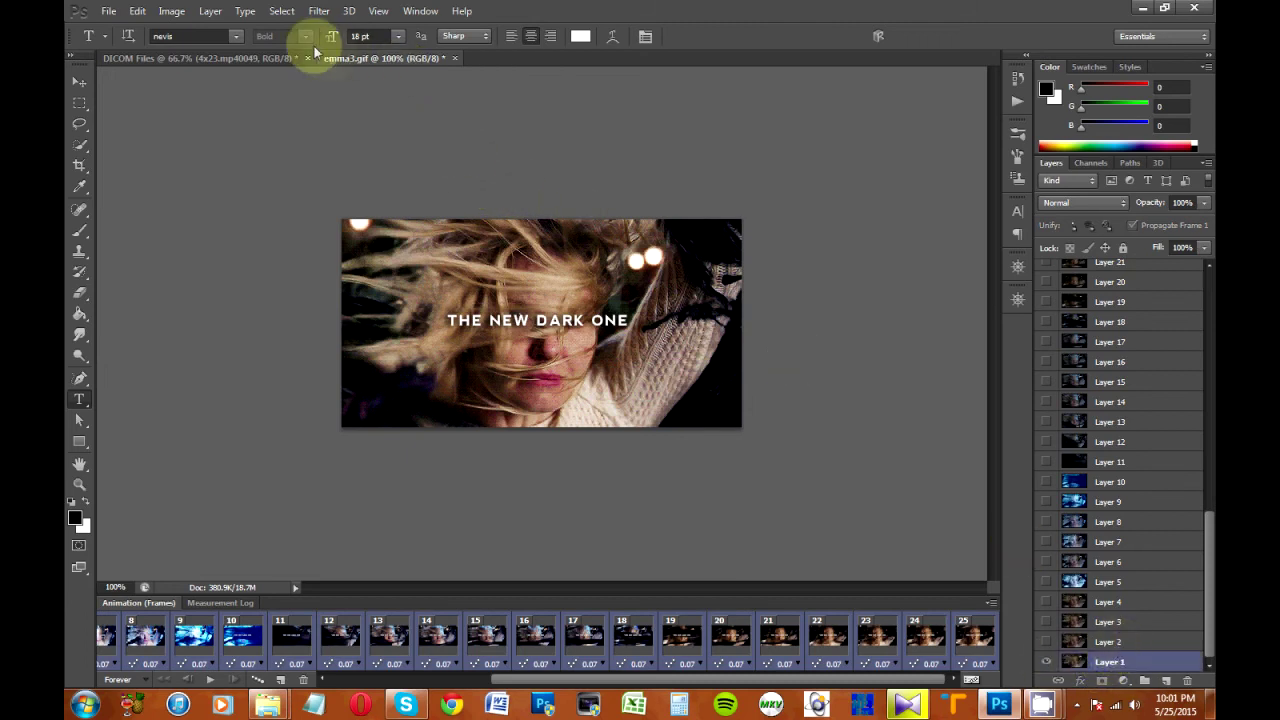
scroll(1105, 336, up, 5)
scroll(1105, 336, up, 8)
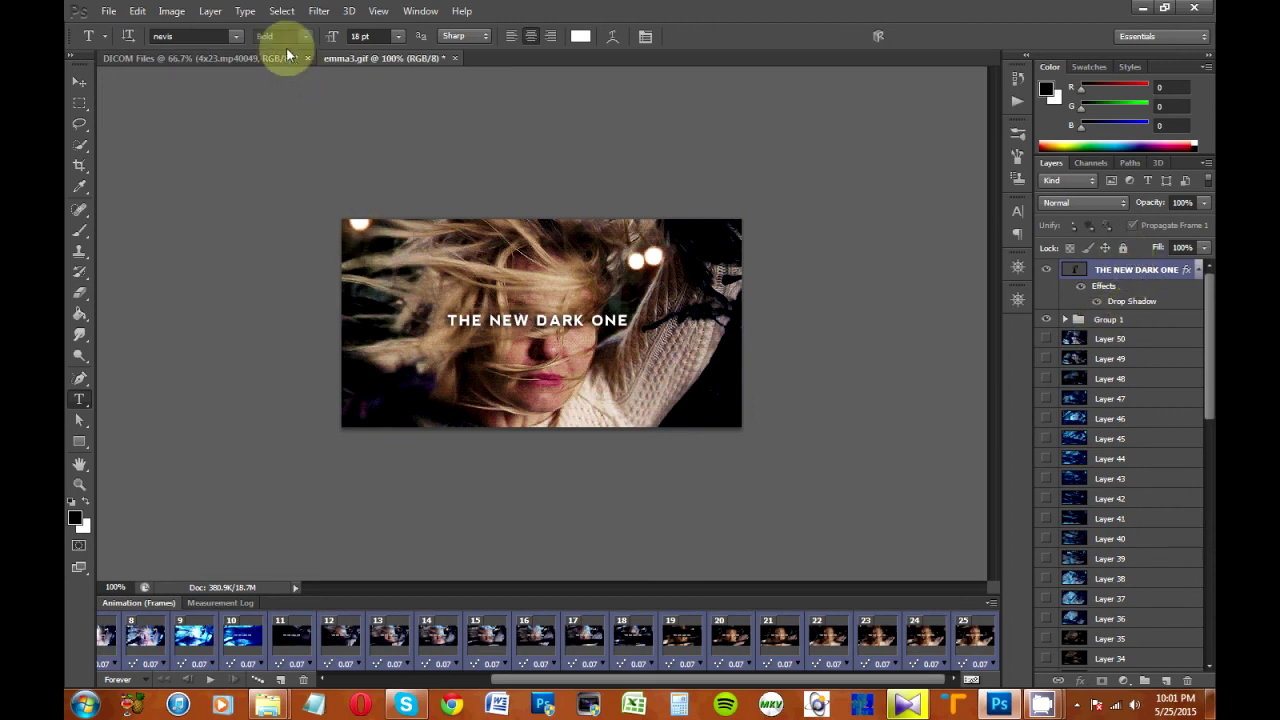
click(210, 12)
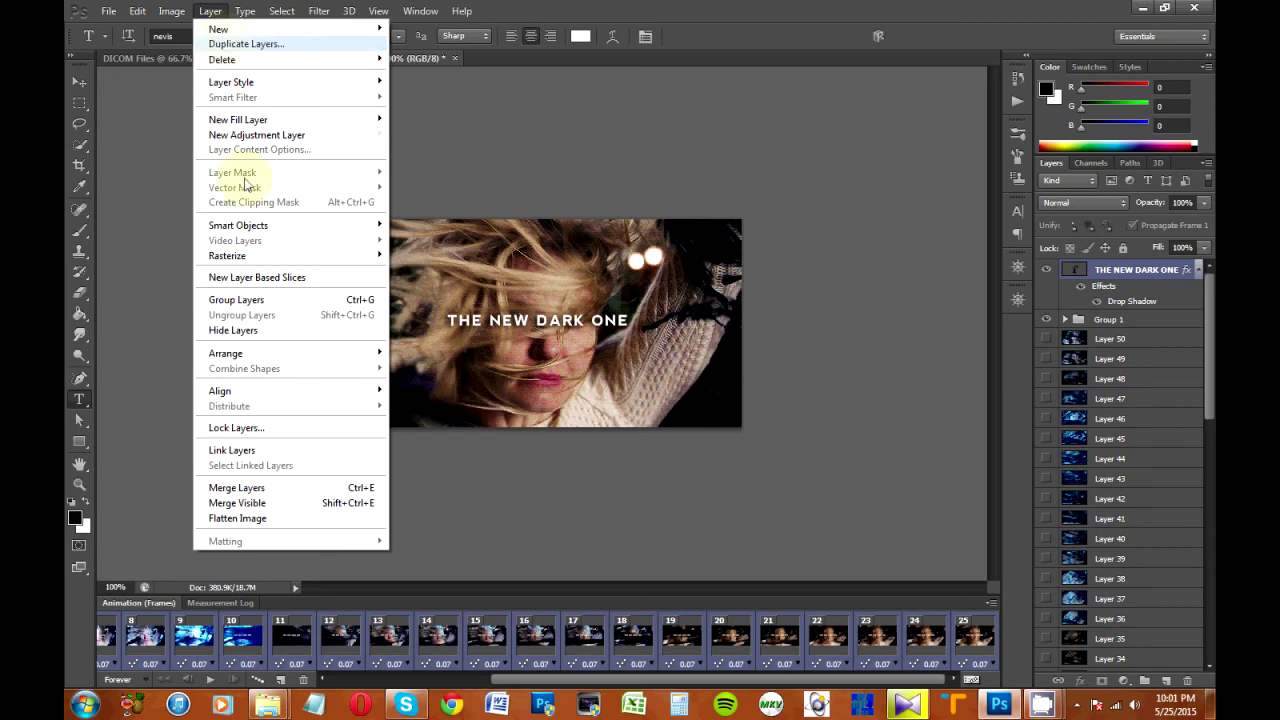
mouse_move(306, 393)
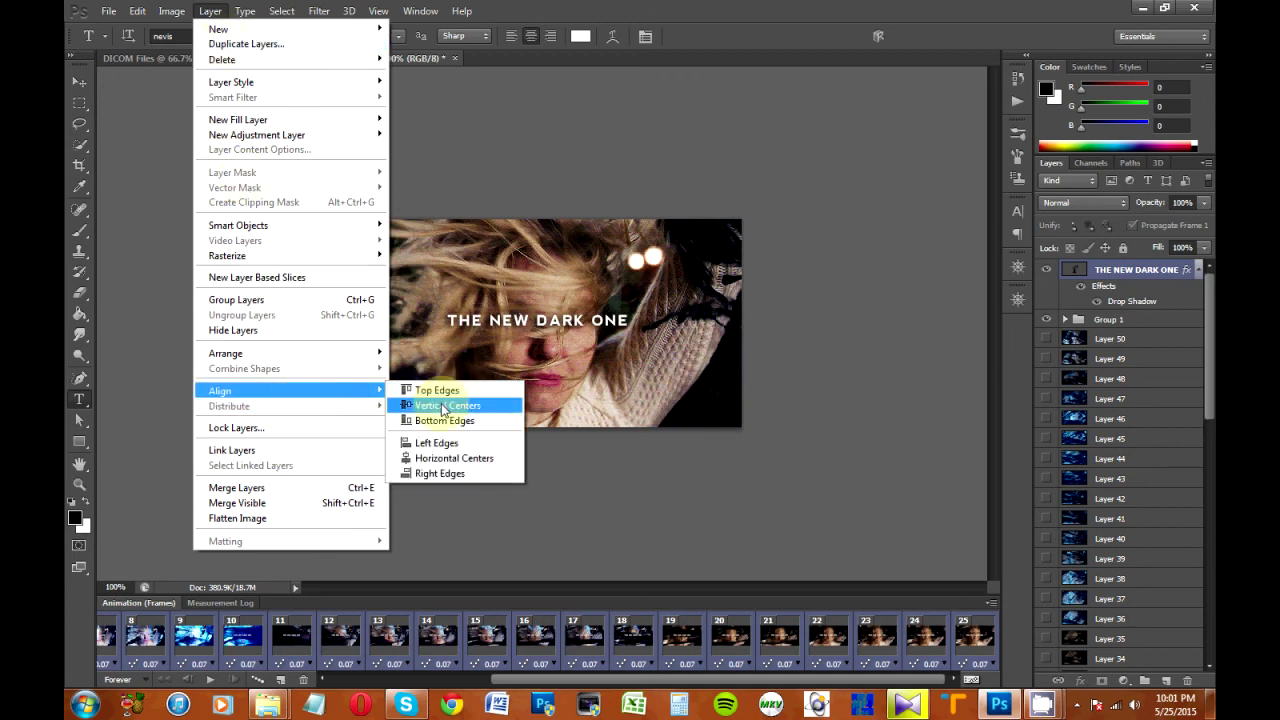
click(443, 406)
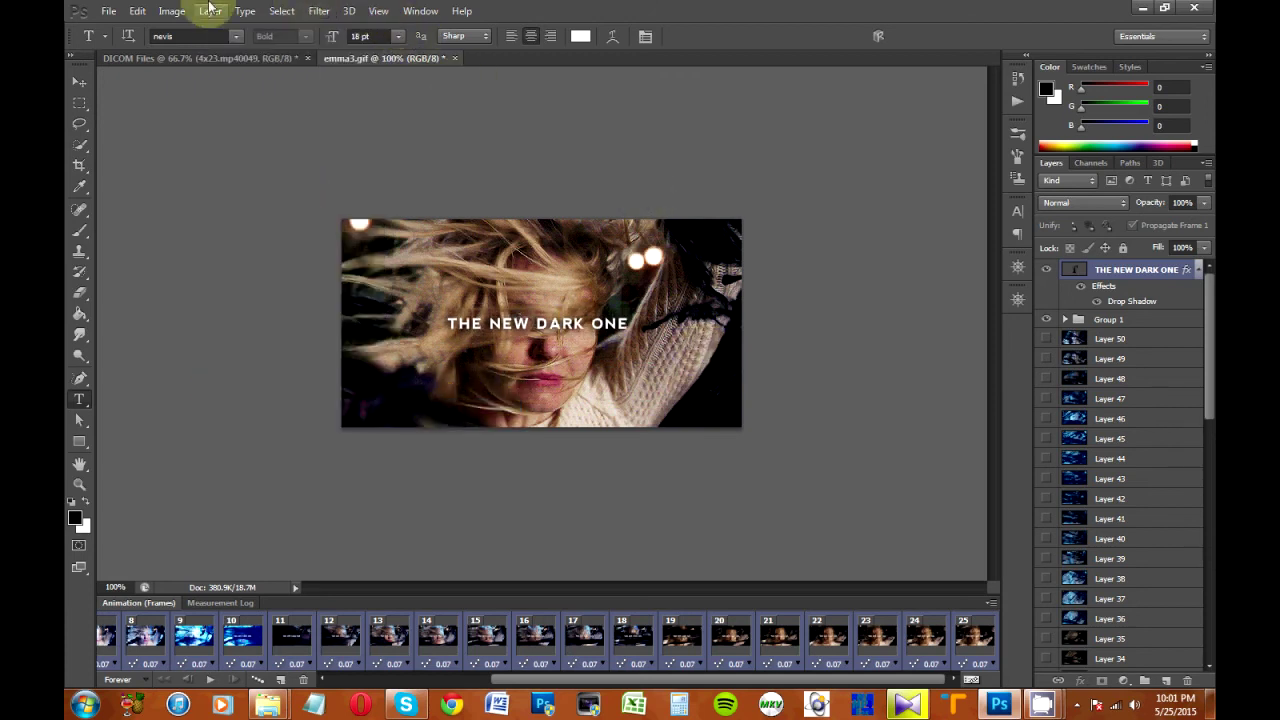
click(207, 11)
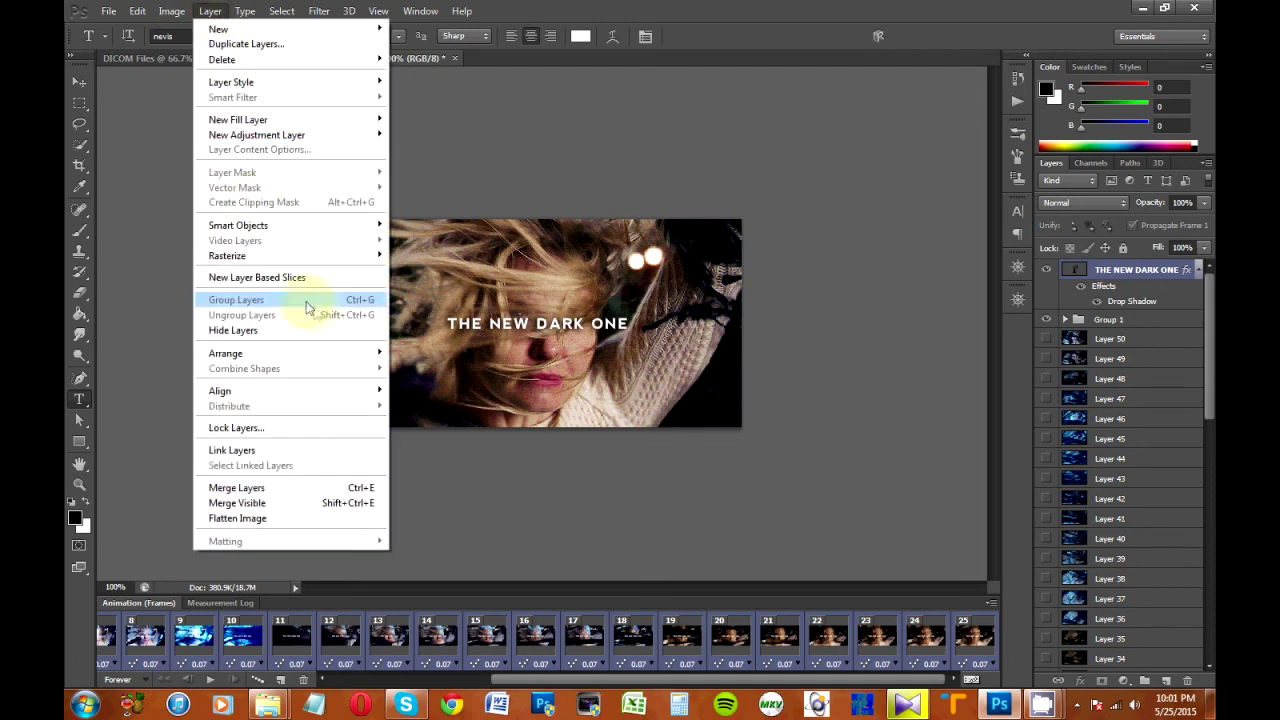
mouse_move(340, 395)
click(500, 458)
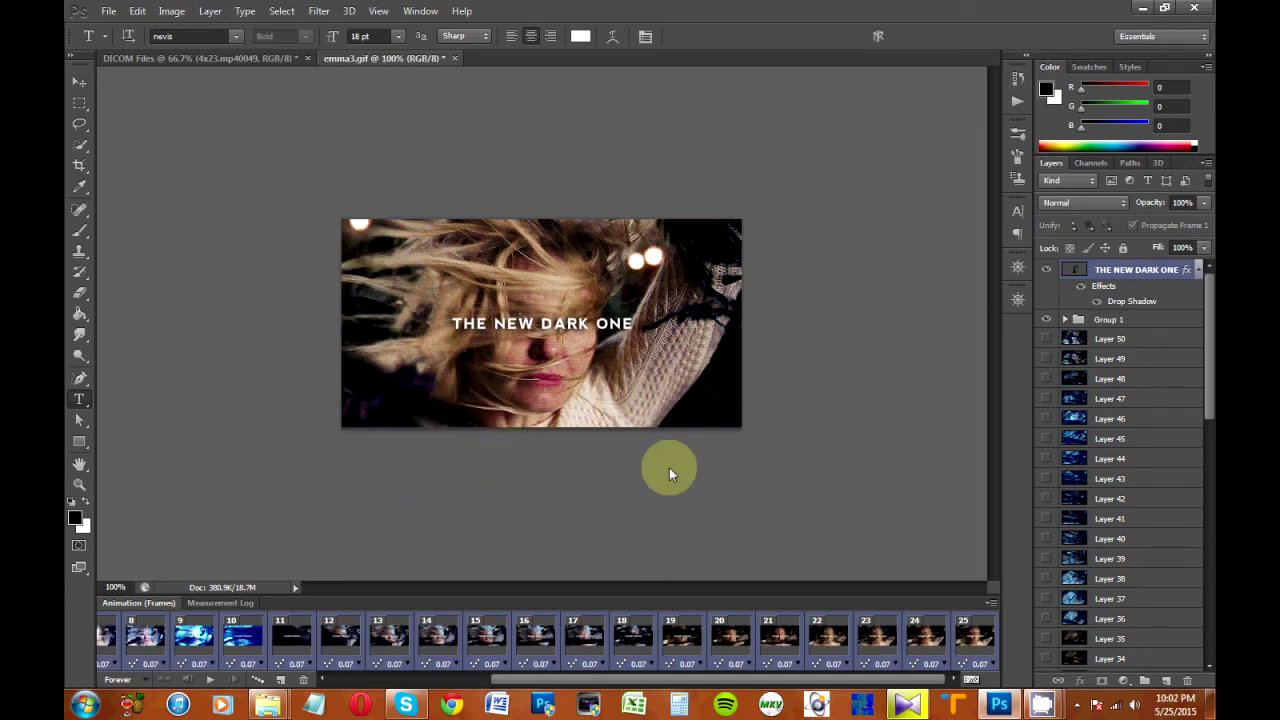
click(1162, 285)
mouse_move(1208, 318)
mouse_down()
mouse_move(1210, 598)
mouse_move(1206, 294)
mouse_up()
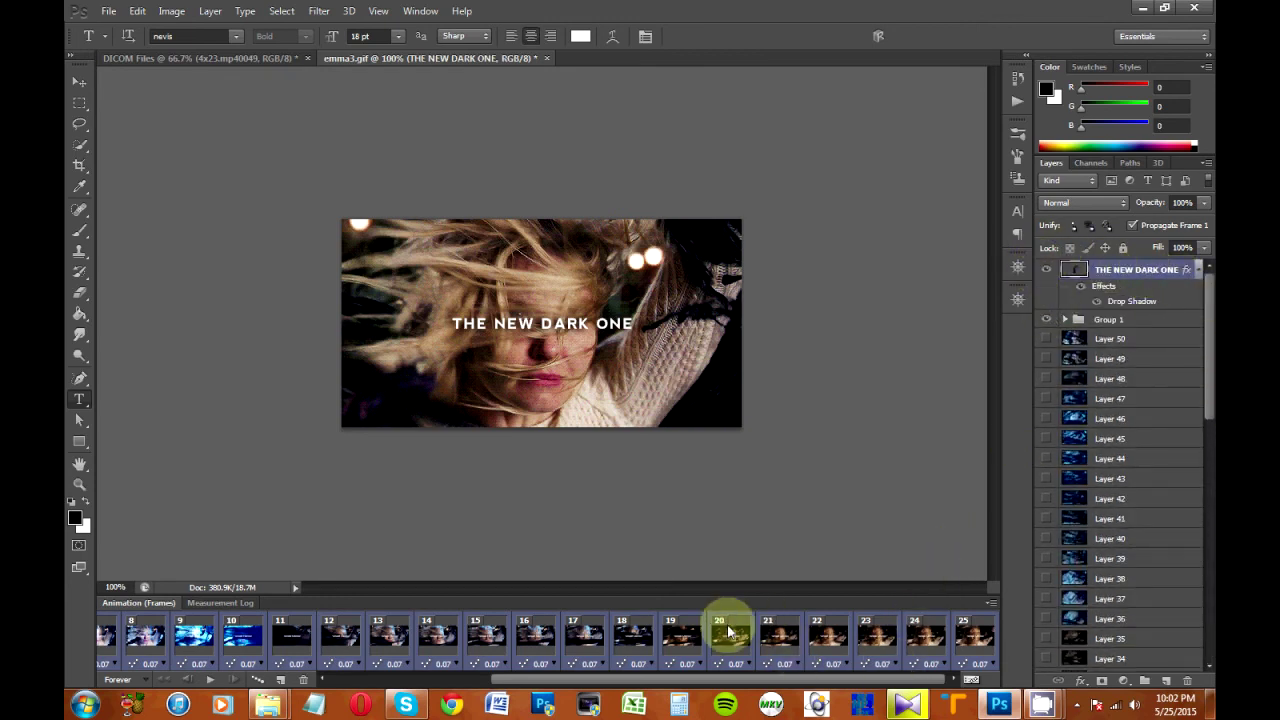
Compare the caption's drop shadow on frames 1, 2, 3 and 5.
drag(727, 682, 337, 686)
click(118, 632)
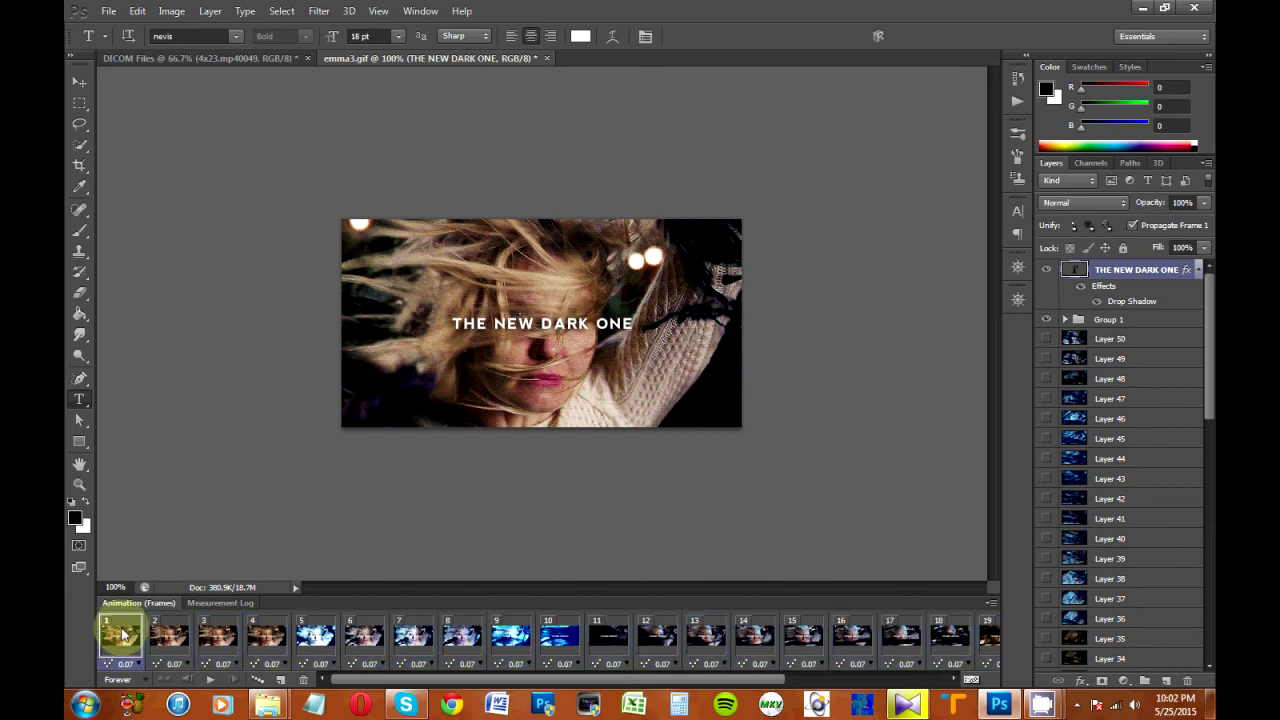
click(182, 638)
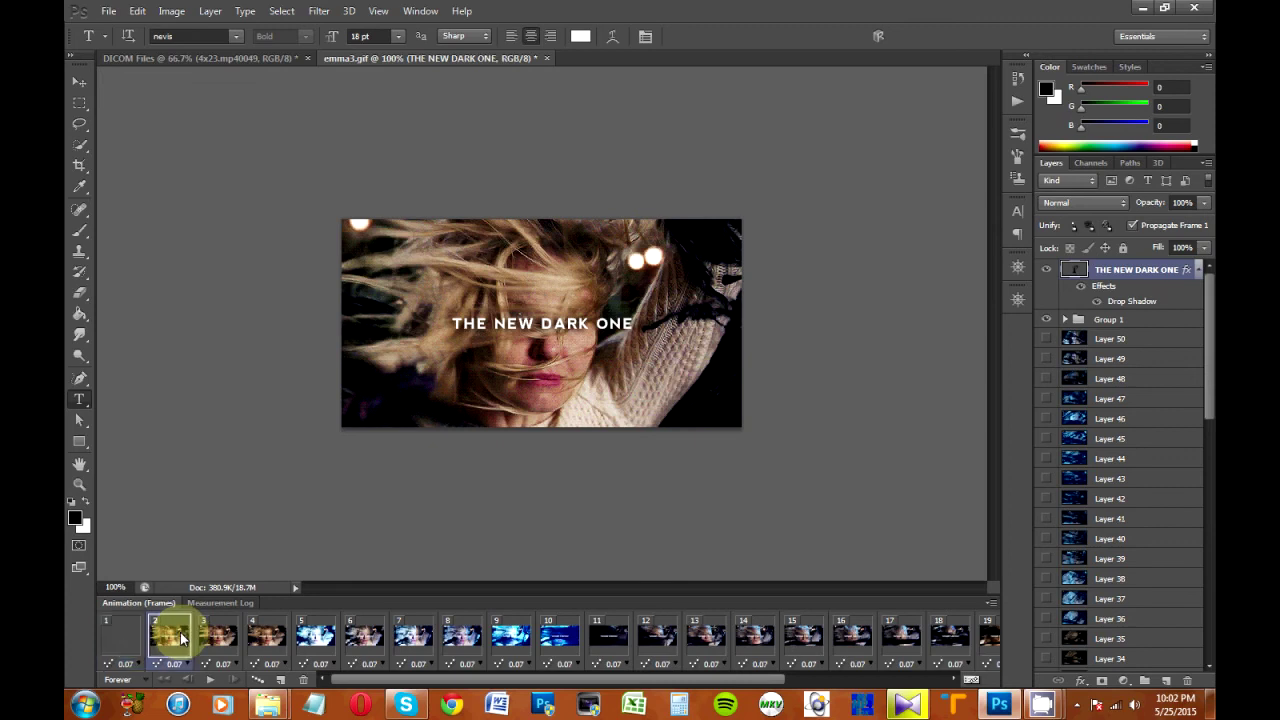
click(122, 640)
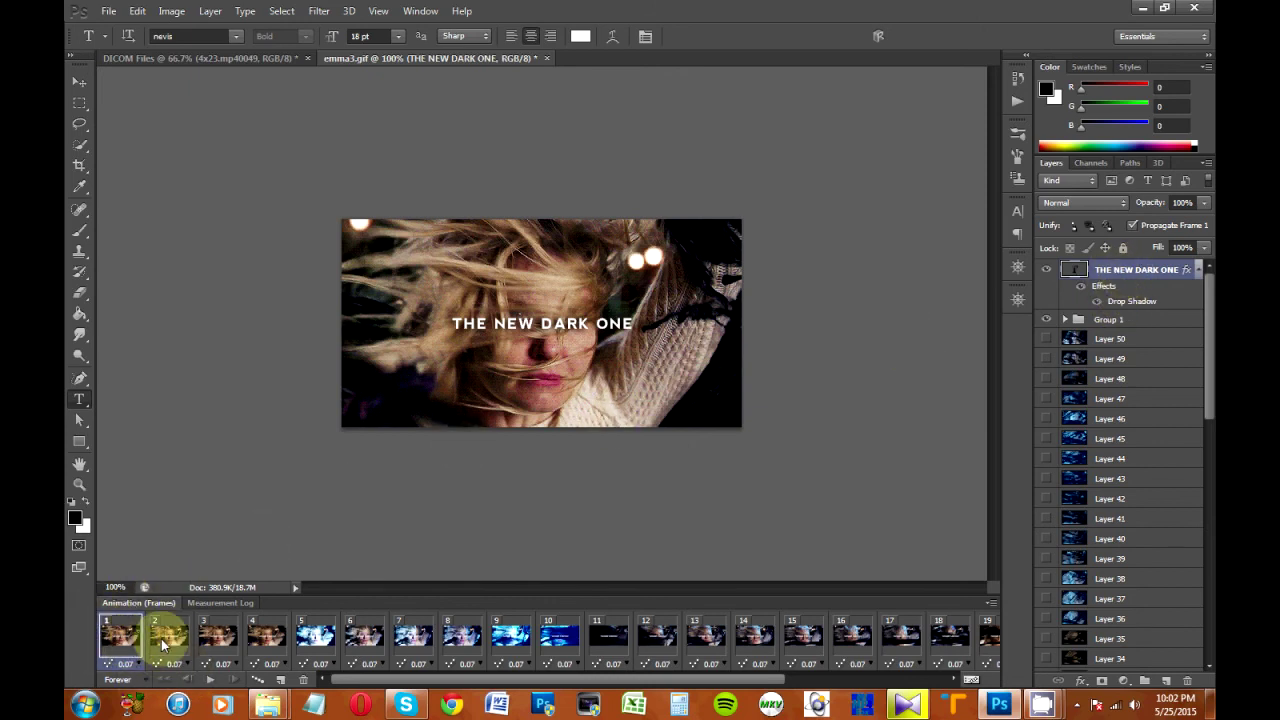
click(158, 648)
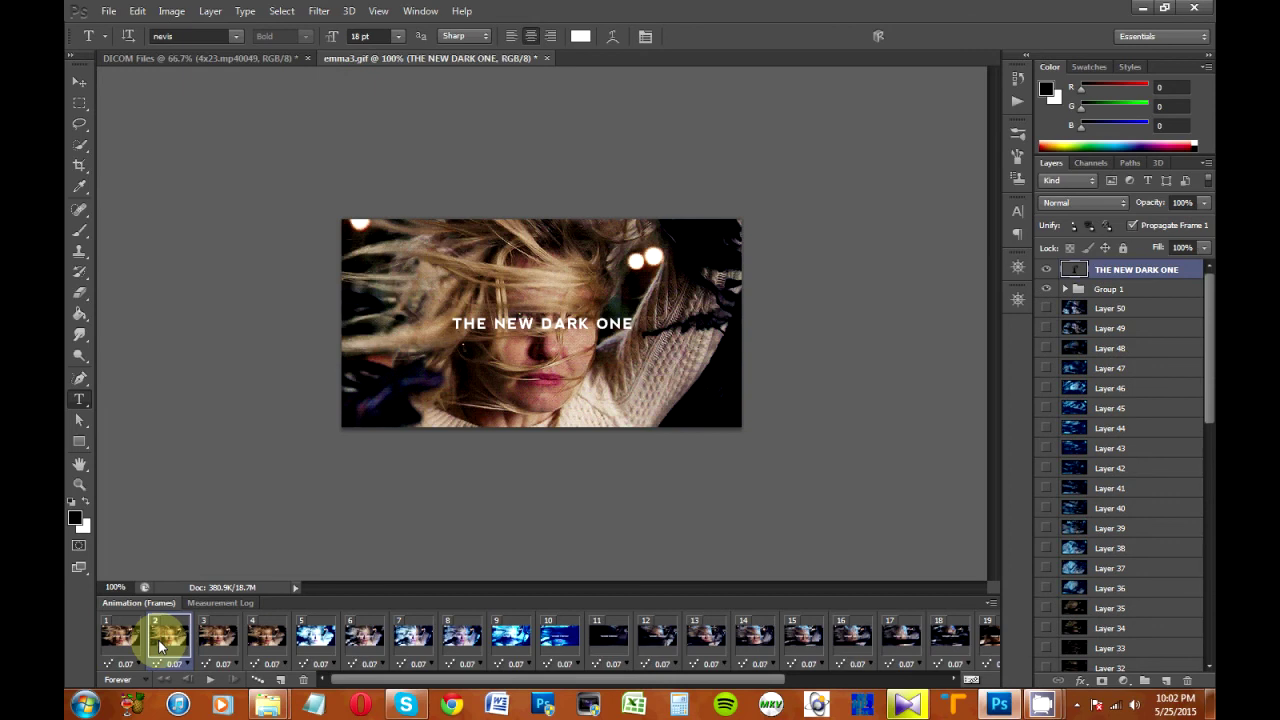
click(214, 645)
click(315, 645)
click(133, 637)
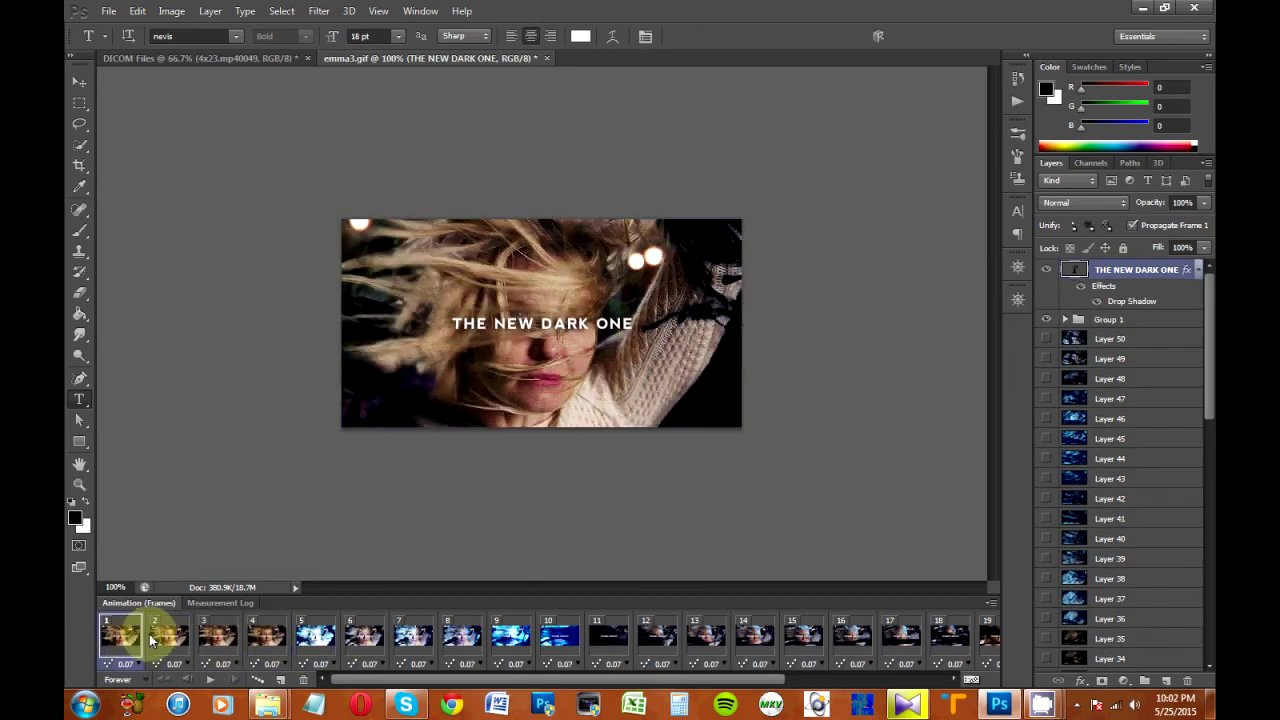
drag(338, 677, 1008, 660)
shift+click(982, 634)
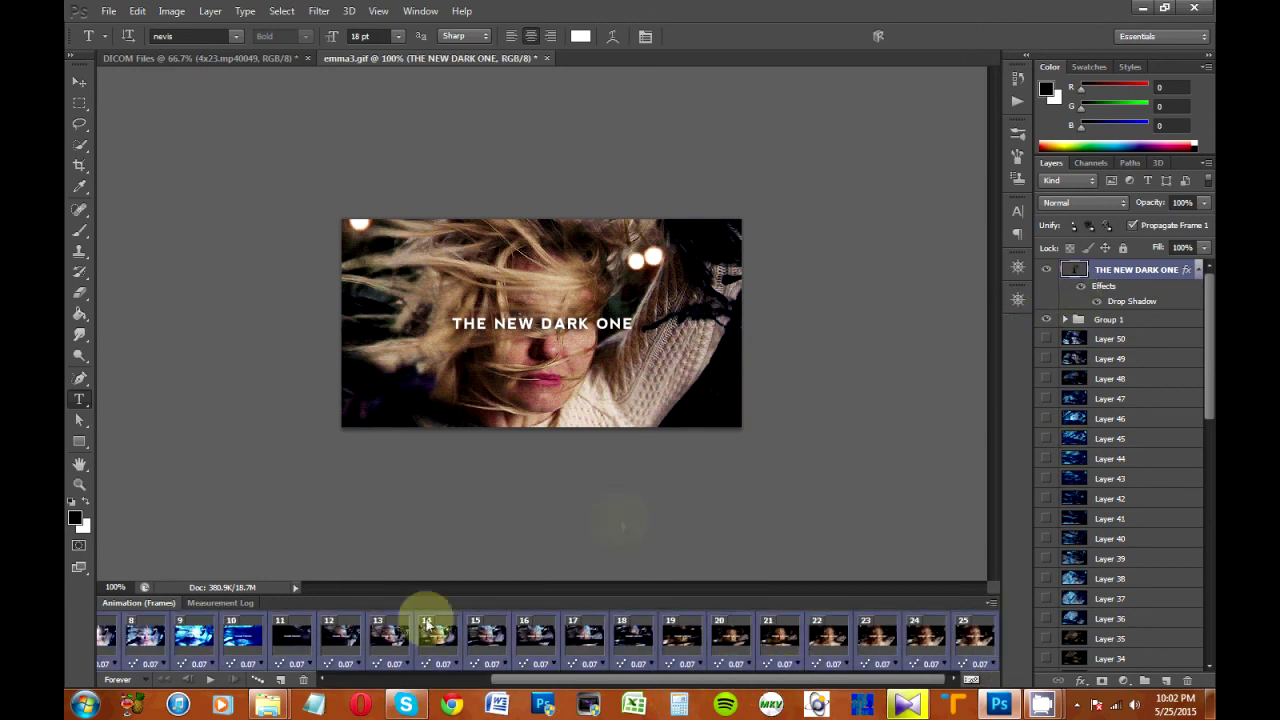
drag(651, 677, 363, 640)
click(110, 635)
With frames 1 to 25 selected, hide the caption layer and replace it with a visible duplicate that keeps the drop shadow.
click(115, 635)
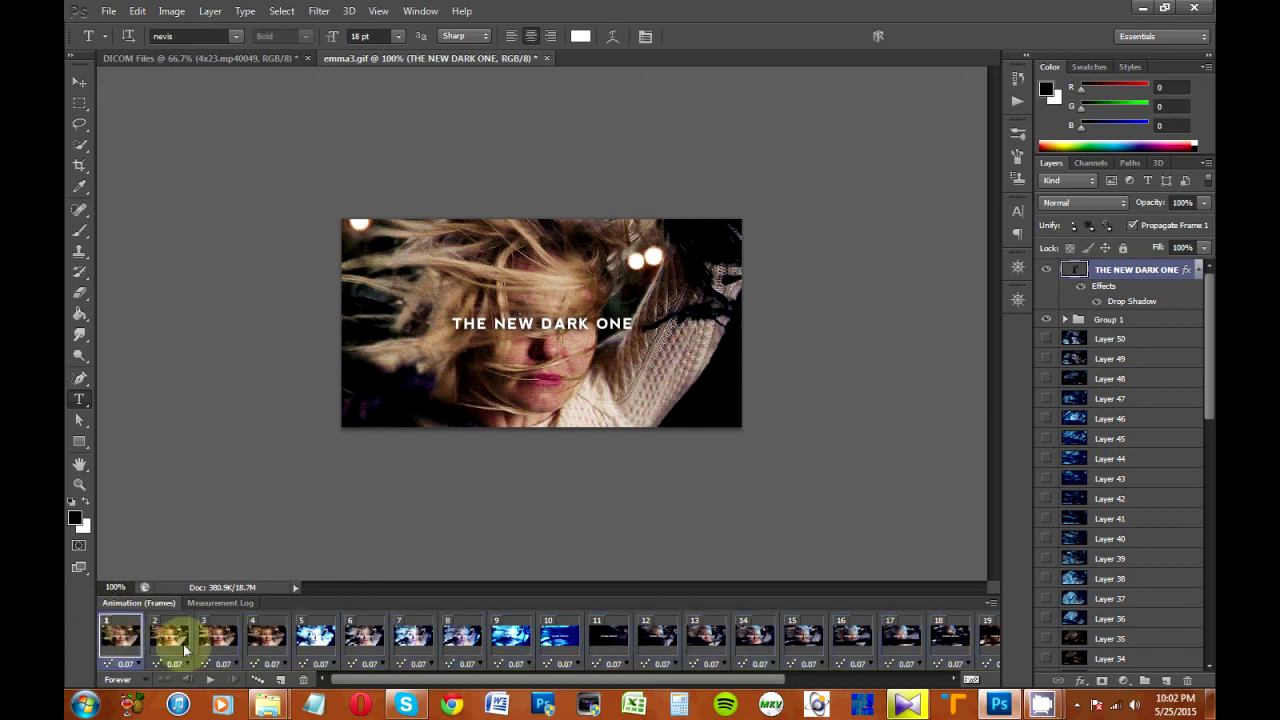
drag(446, 681, 606, 681)
shift+click(980, 634)
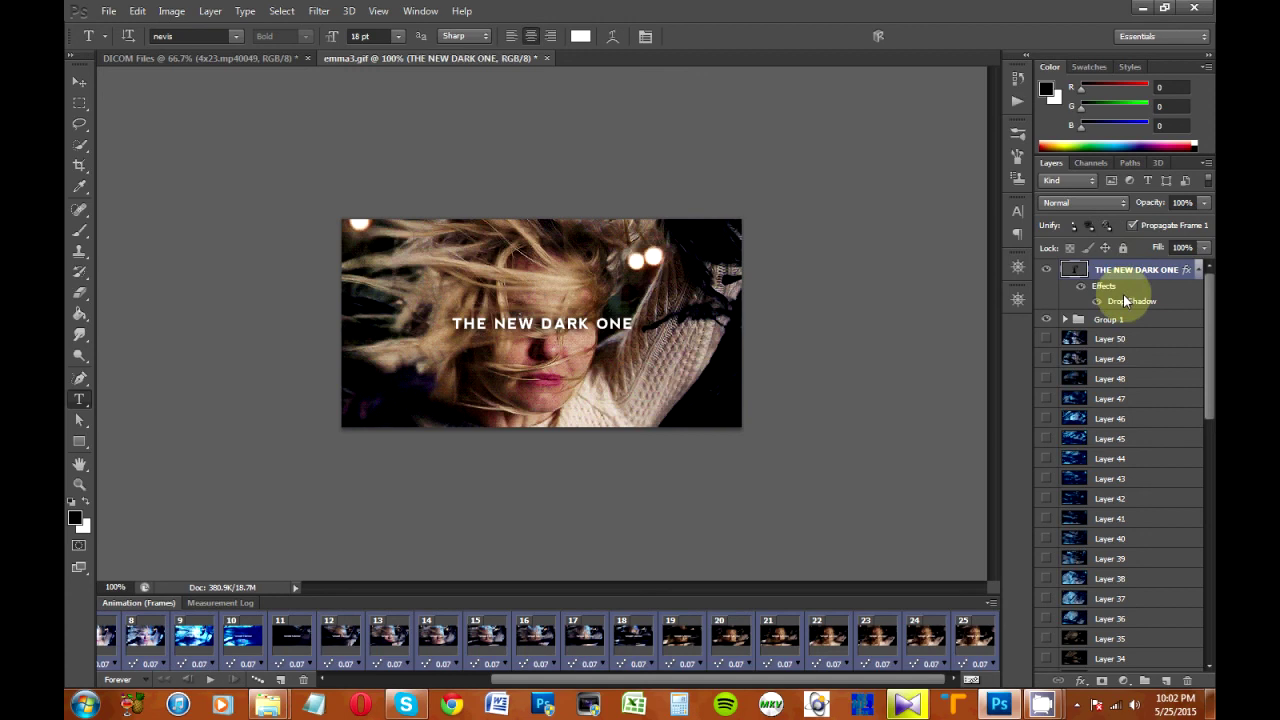
click(1046, 270)
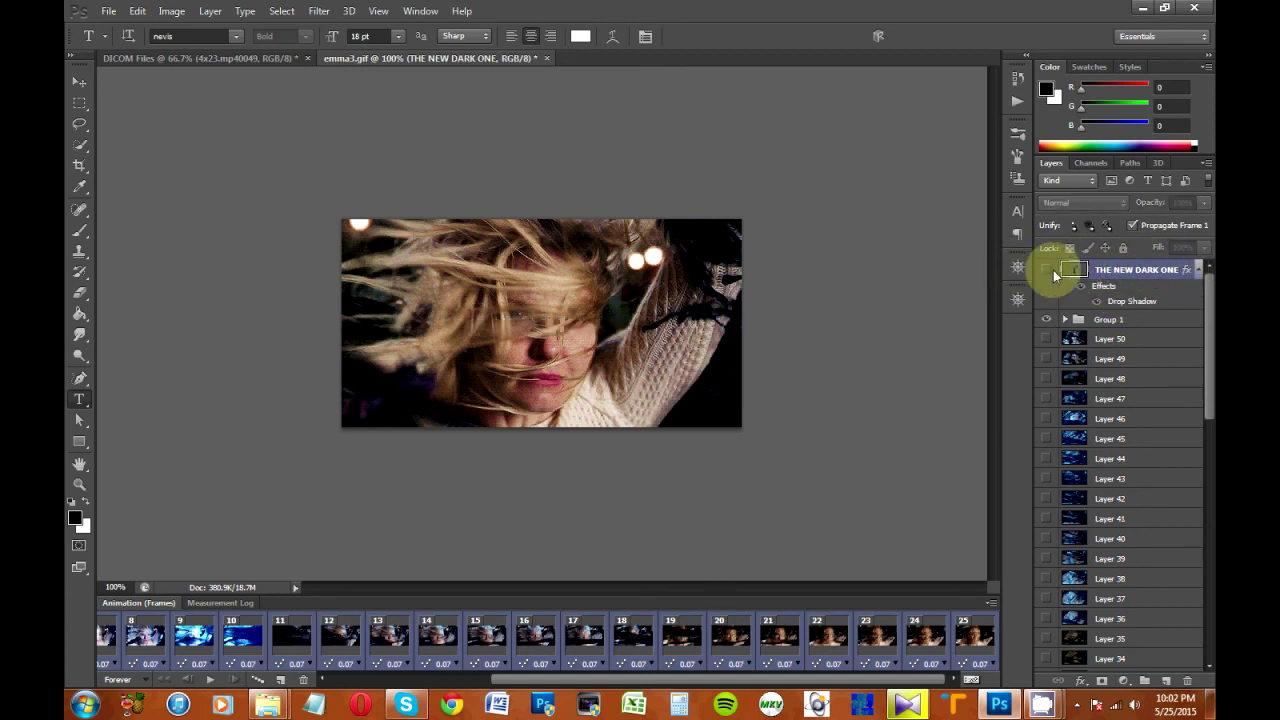
right_click(1136, 268)
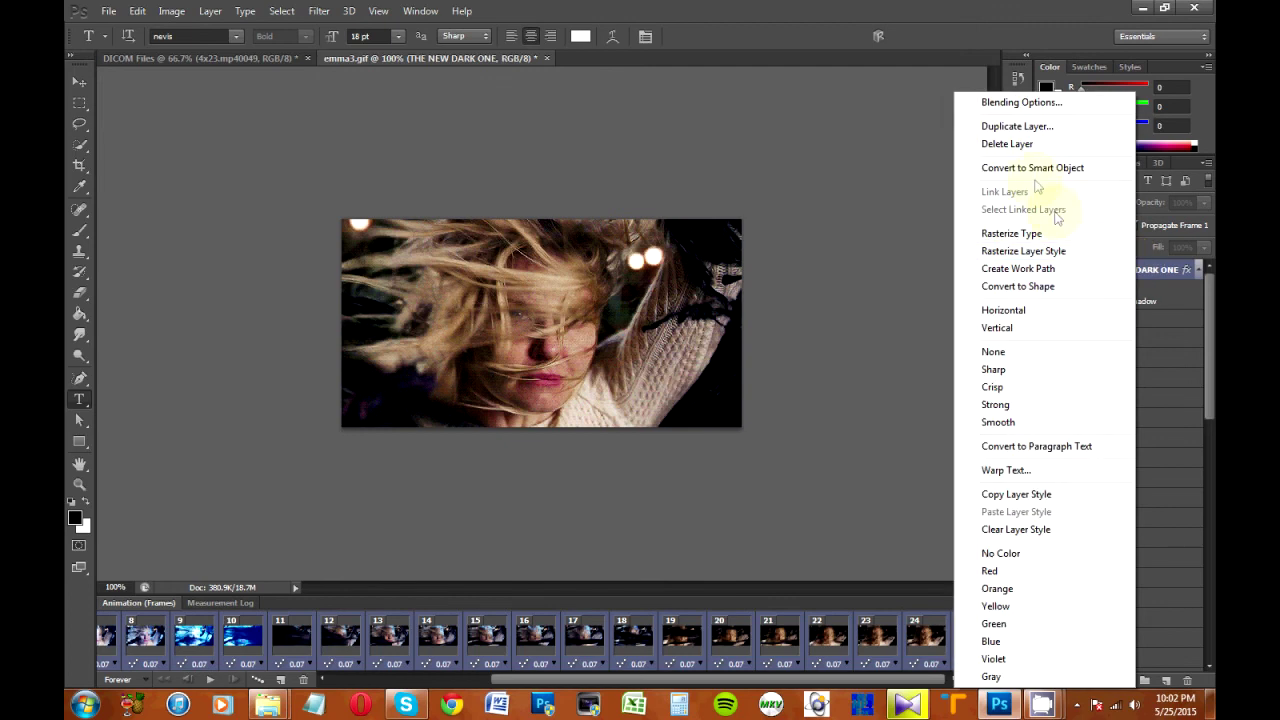
click(1016, 126)
click(785, 212)
drag(1142, 320, 1187, 680)
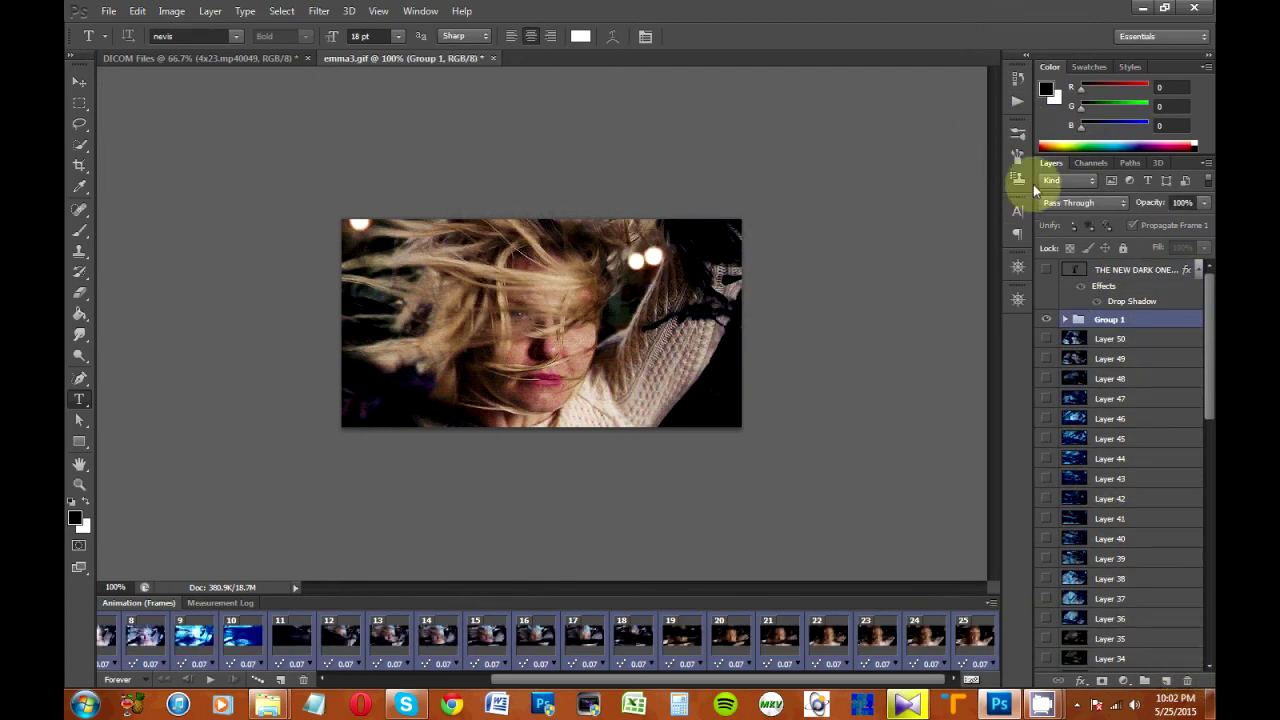
click(1046, 269)
Check the caption's shadow on the first four frames and play the animation to preview it.
drag(557, 683, 277, 677)
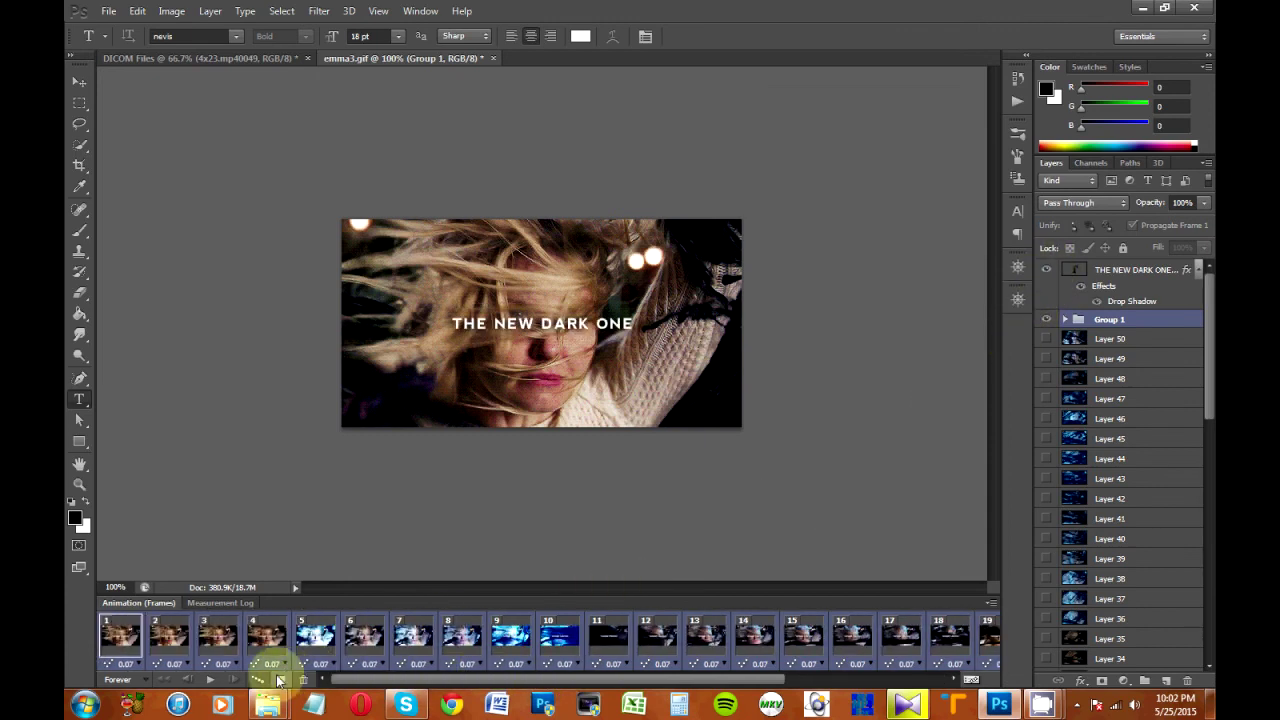
click(114, 636)
click(168, 638)
click(201, 640)
click(257, 636)
click(120, 636)
click(210, 681)
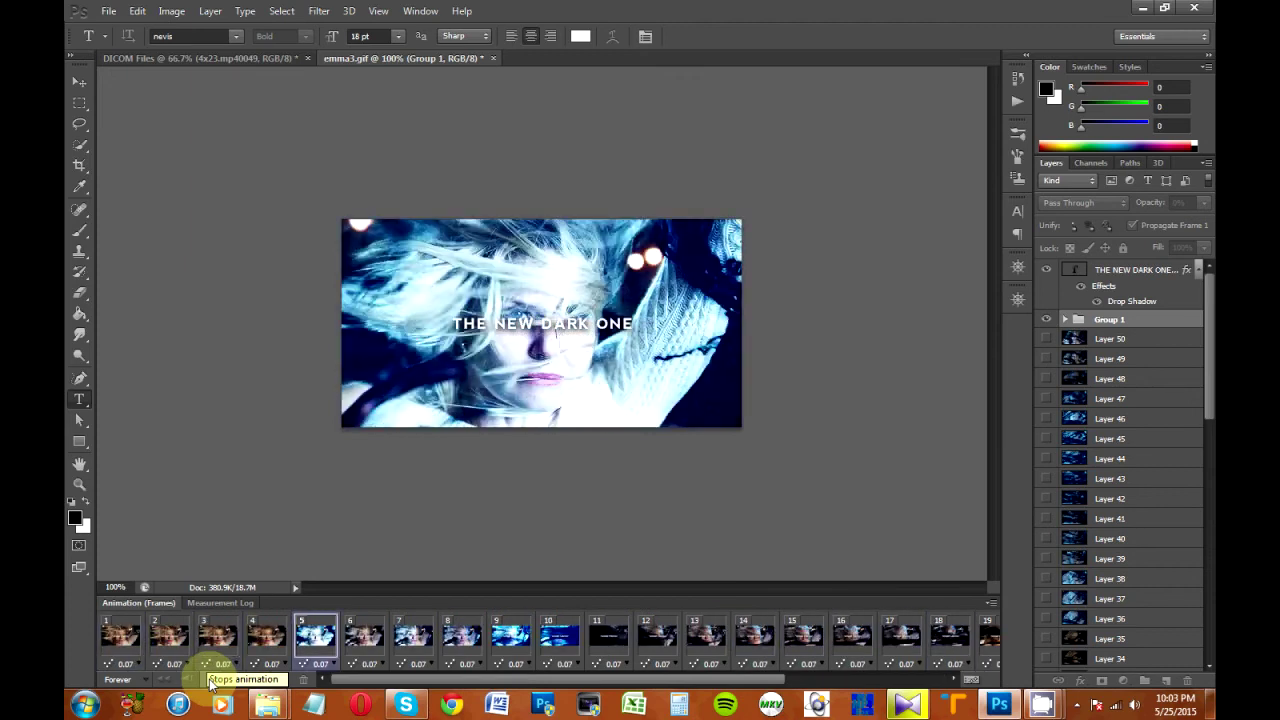
click(210, 681)
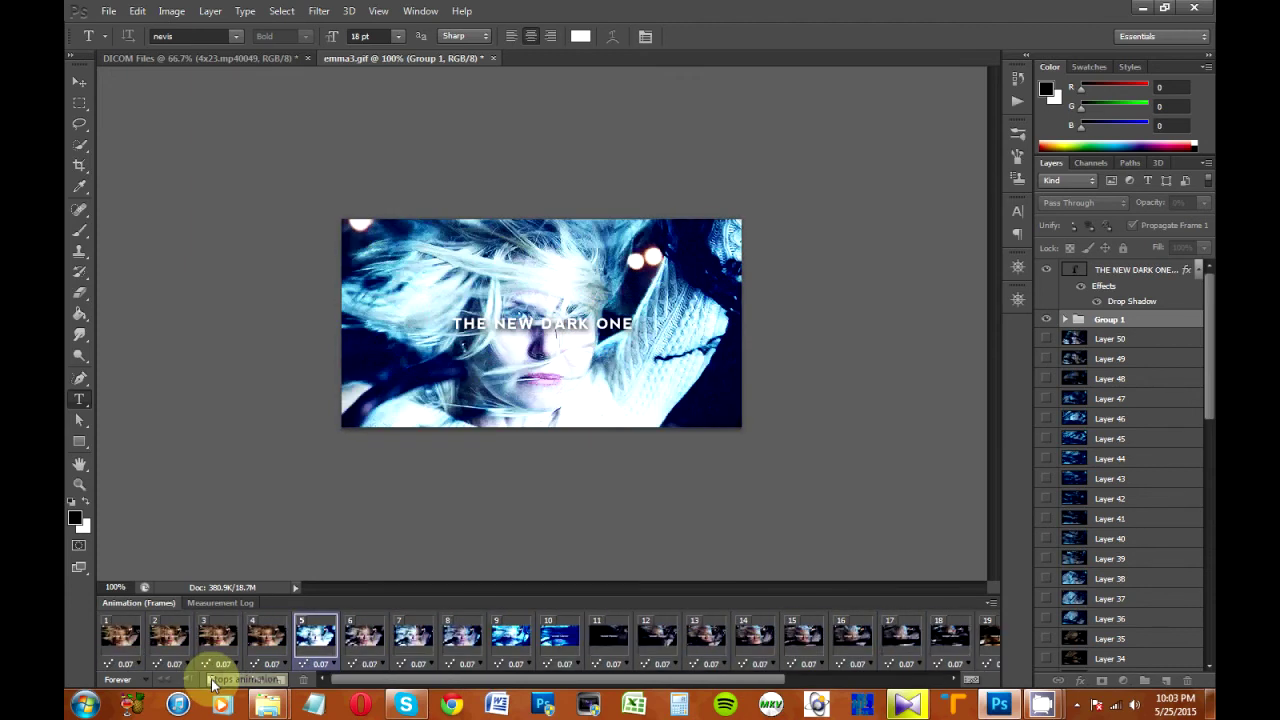
Open Save for Web & Devices and preview the GIF animation there, cancelling the file save.
click(110, 11)
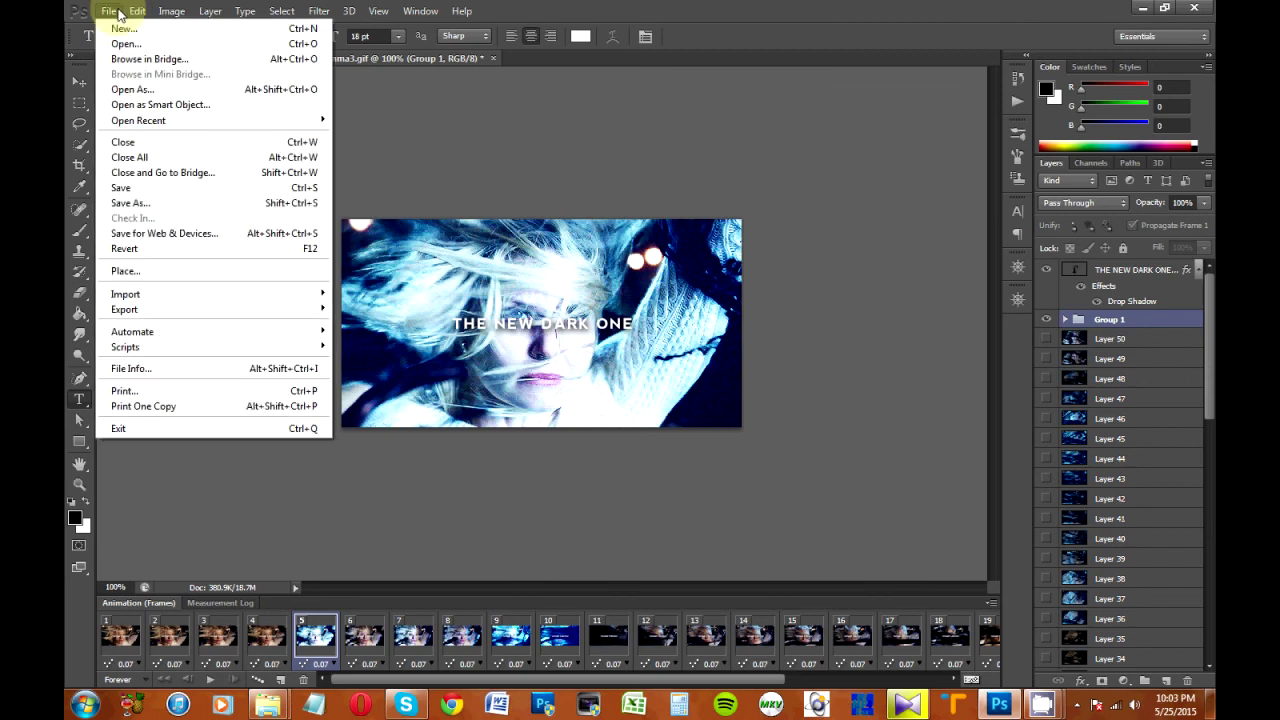
click(272, 233)
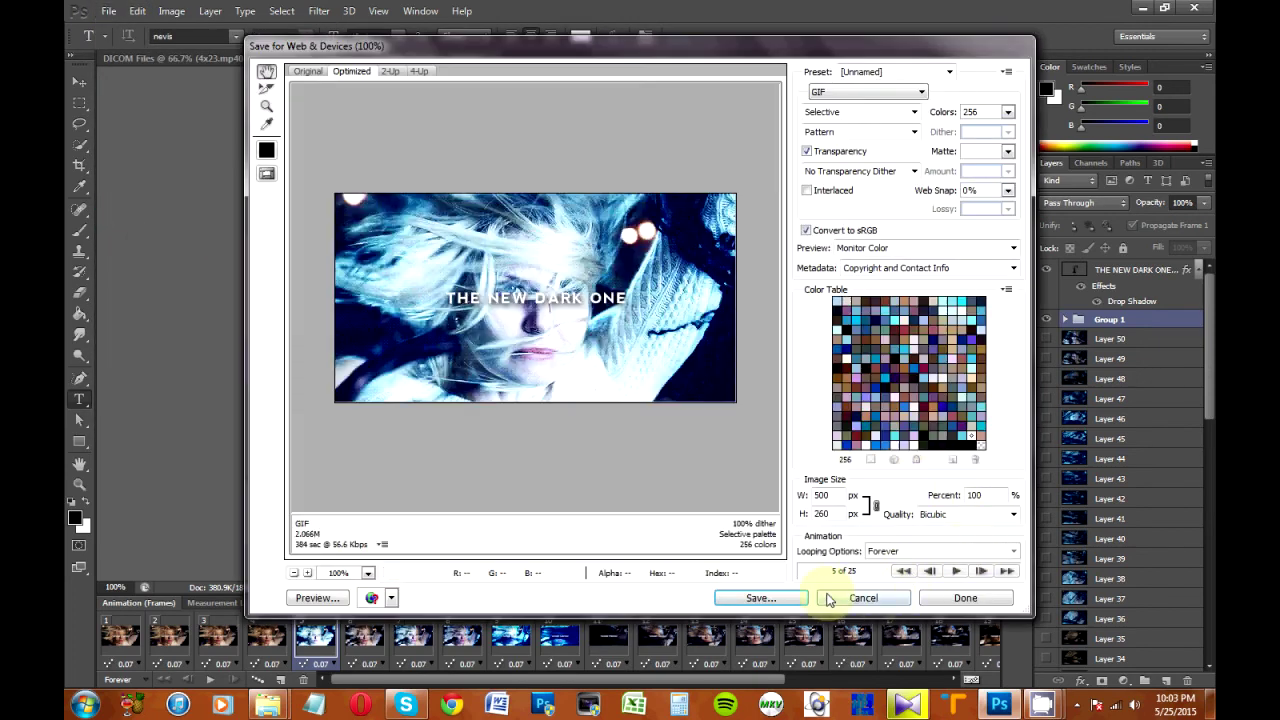
click(760, 598)
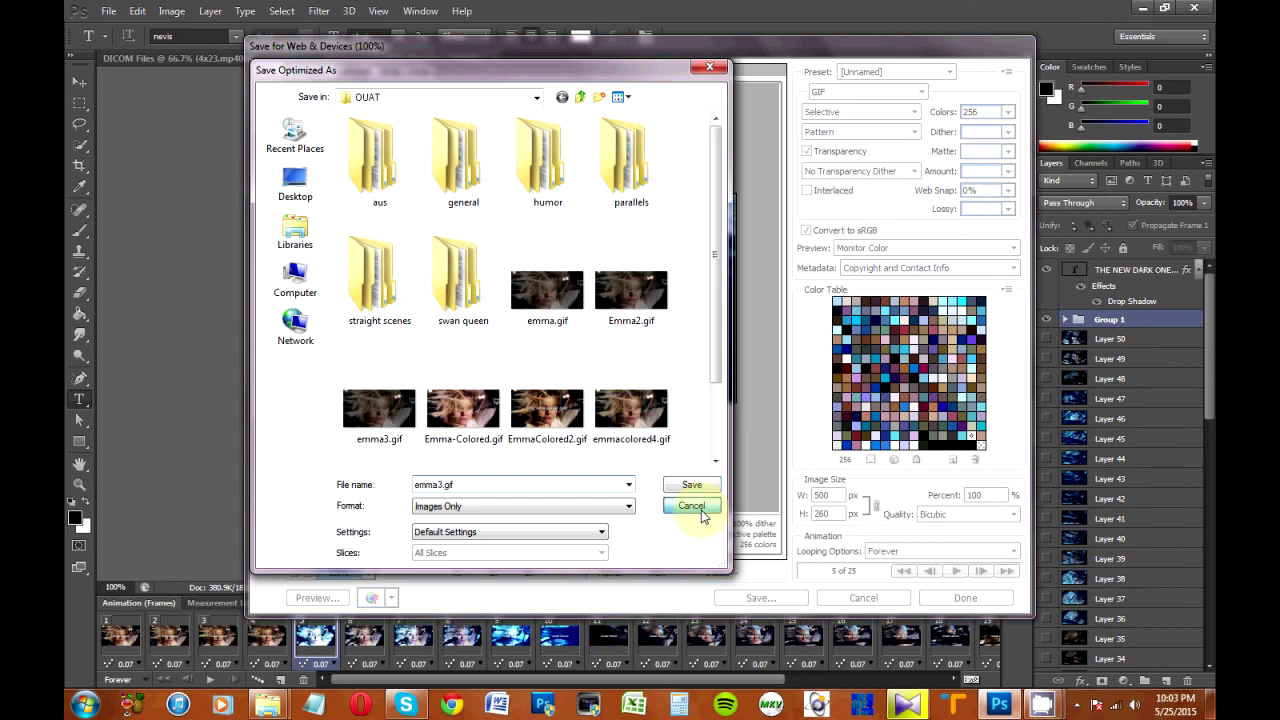
click(692, 506)
click(957, 572)
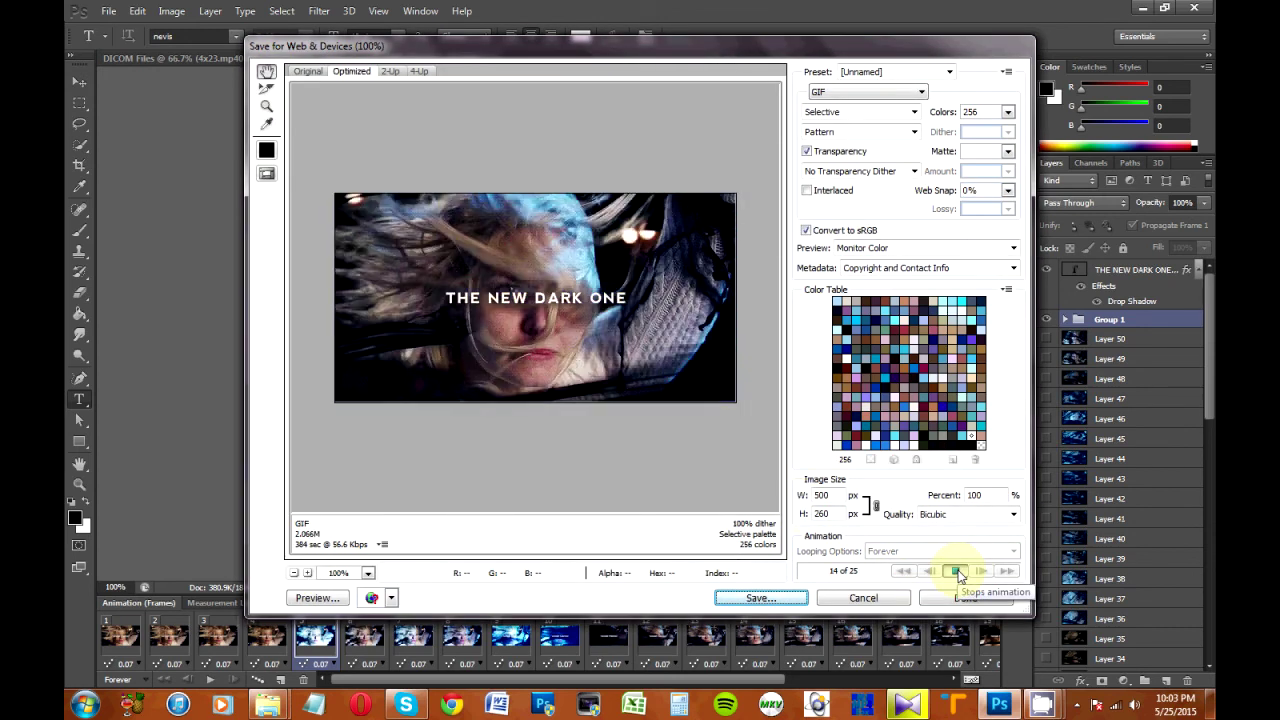
click(957, 572)
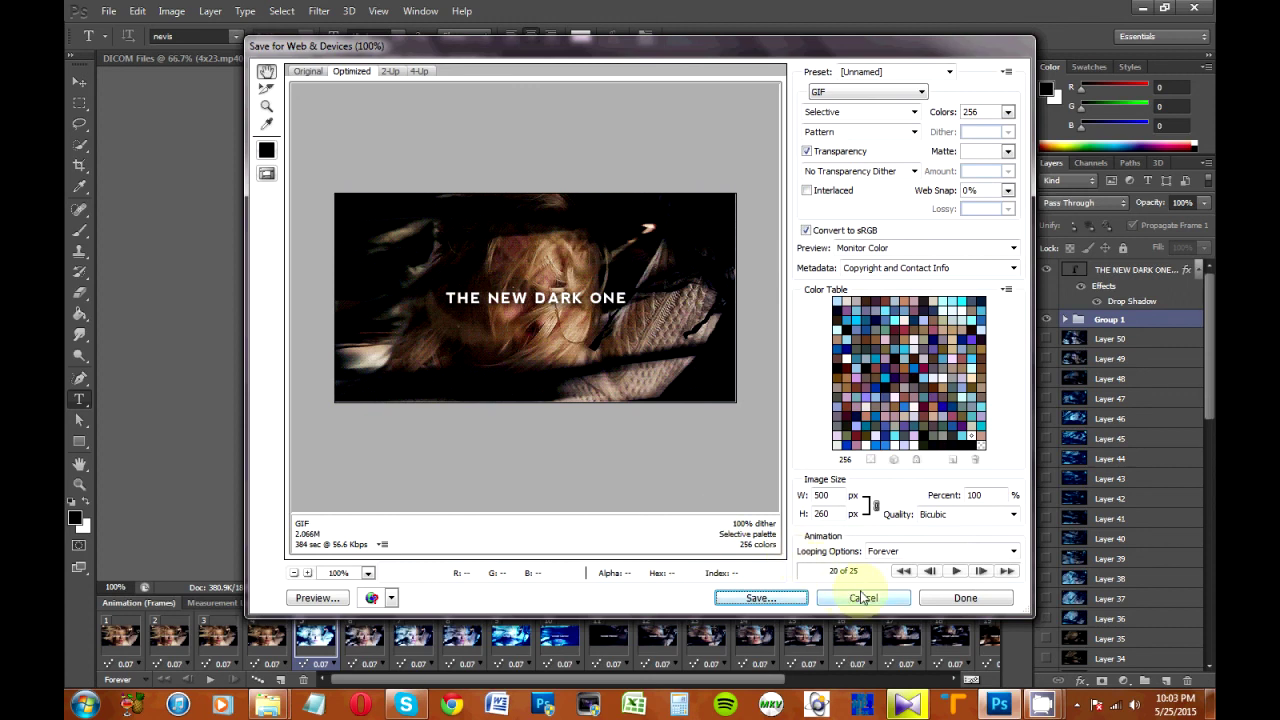
Leave the web export without saving and delete frame 25 from the end of the animation.
click(862, 597)
drag(694, 681, 860, 681)
click(975, 635)
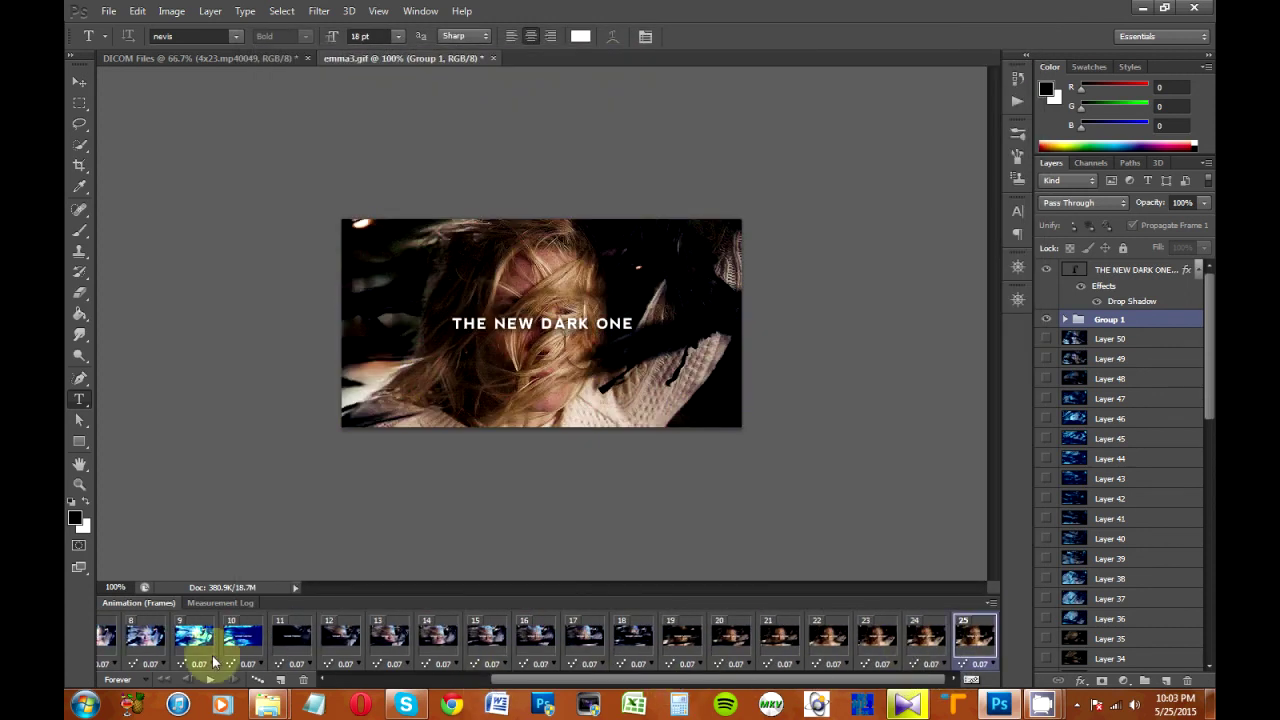
click(303, 680)
Export the shortened animation for web as a GIF in the OUAT folder, with a file name beginning "emmacoloredte".
click(108, 11)
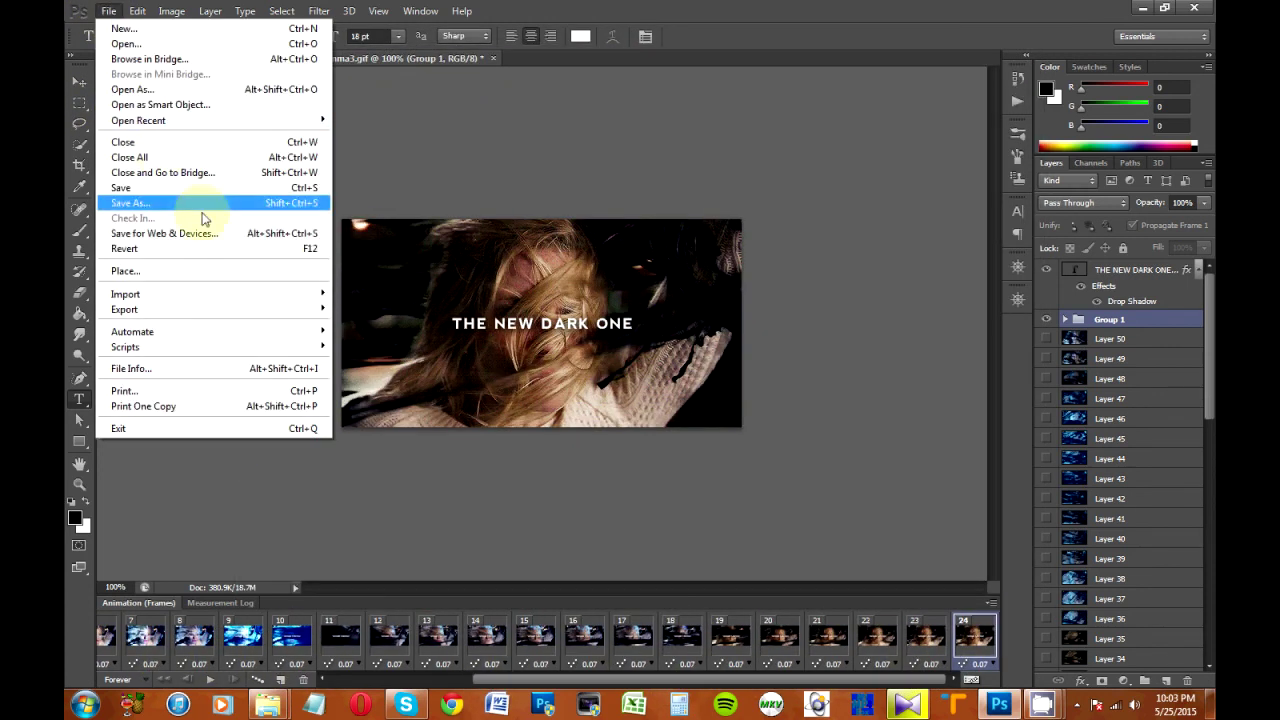
click(210, 234)
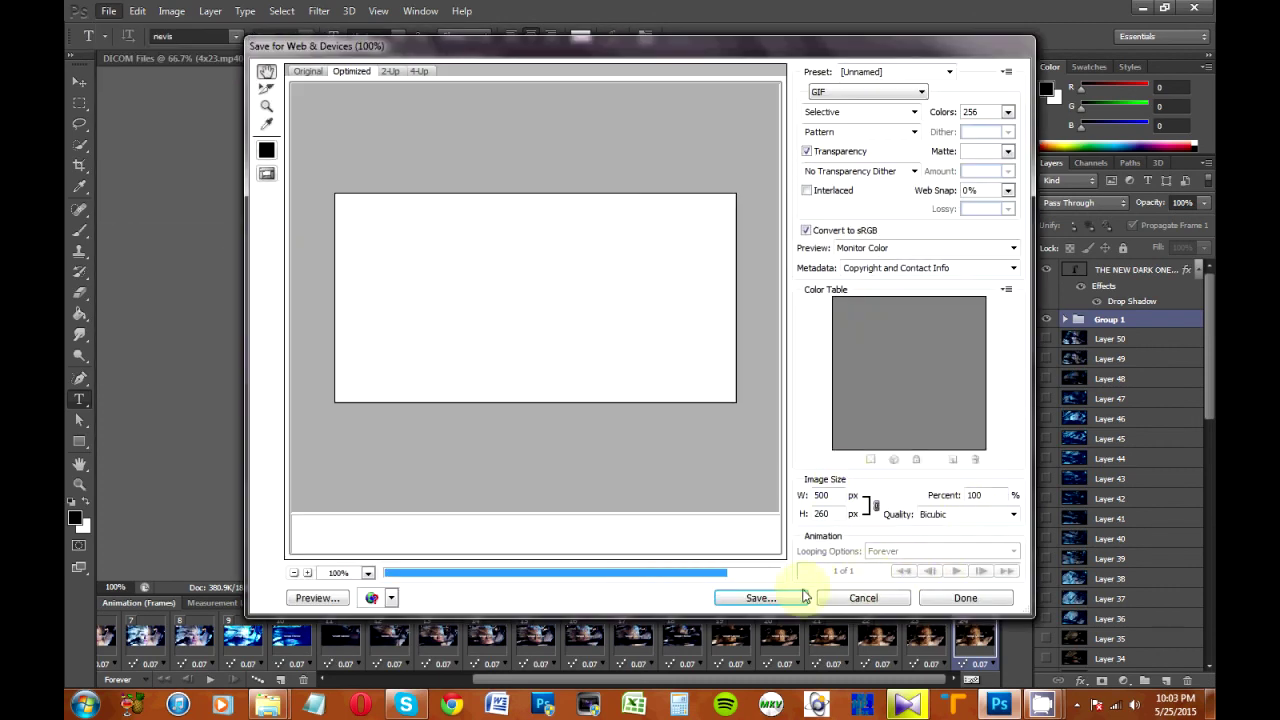
click(768, 598)
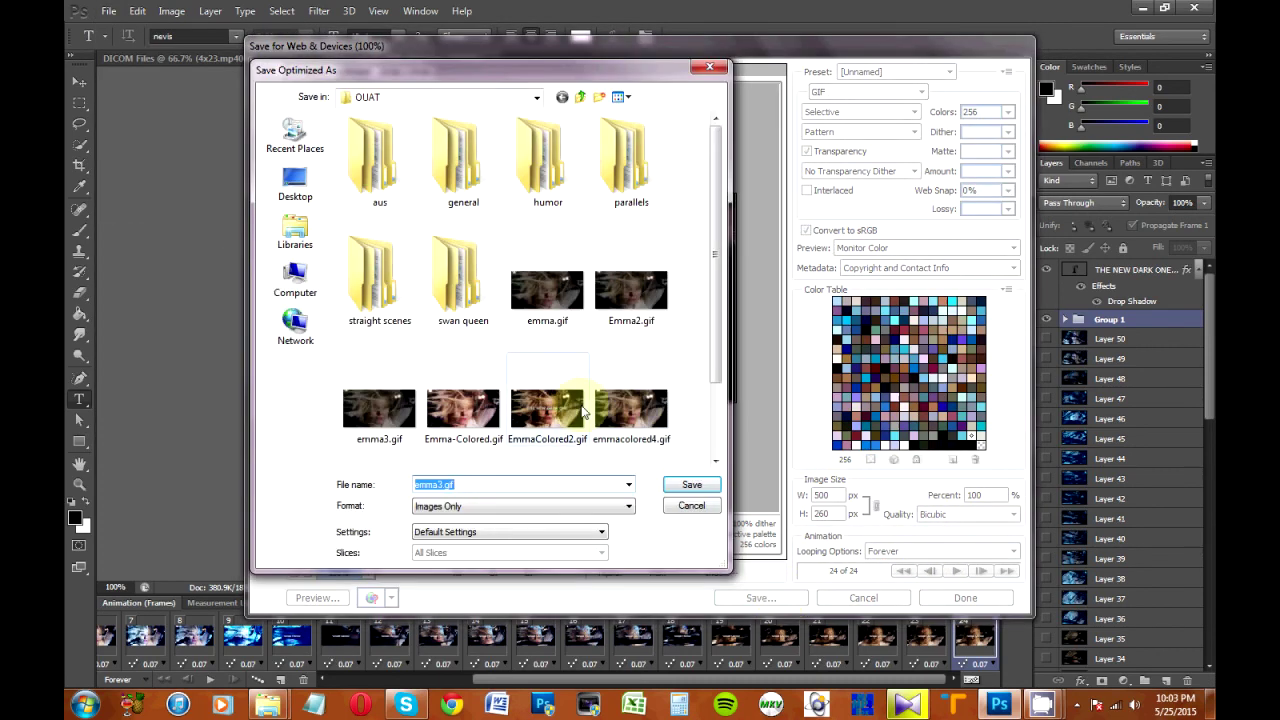
text(EMMACO)
key(BackSpace)
key(BackSpace)
key(BackSpace)
key(BackSpace)
key(BackSpace)
key(BackSpace)
text(emma)
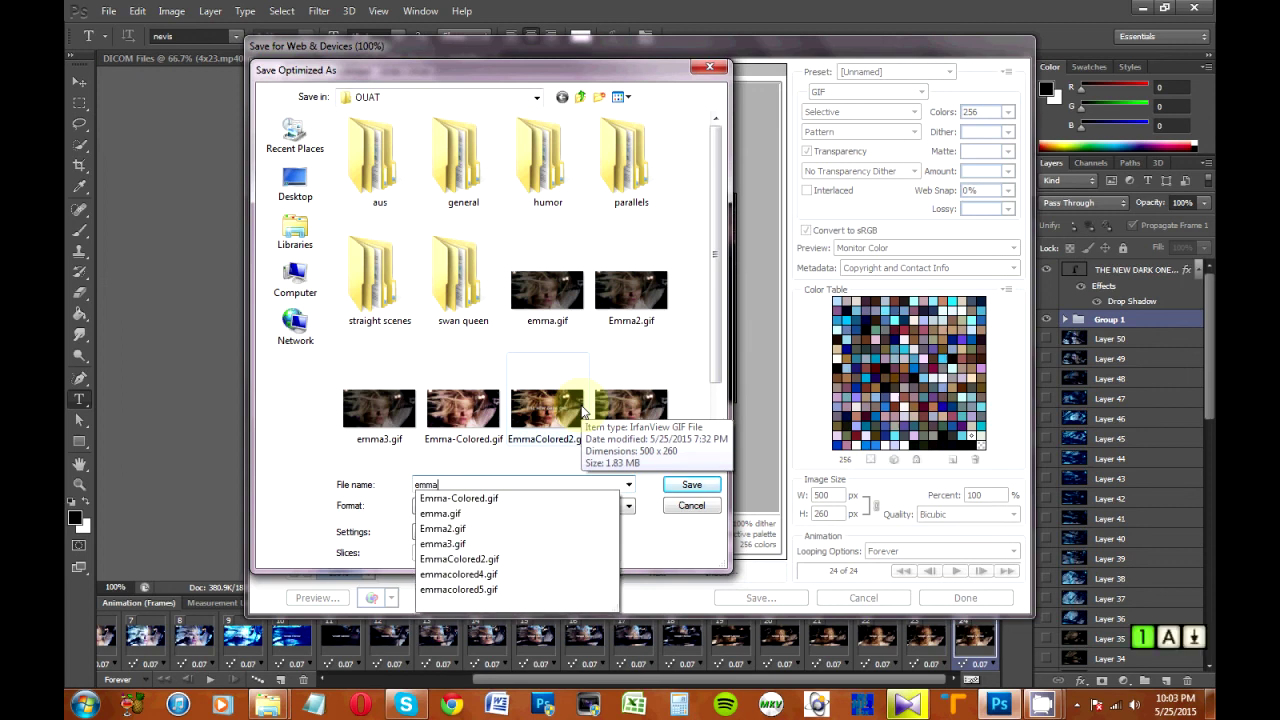
text(colored6)
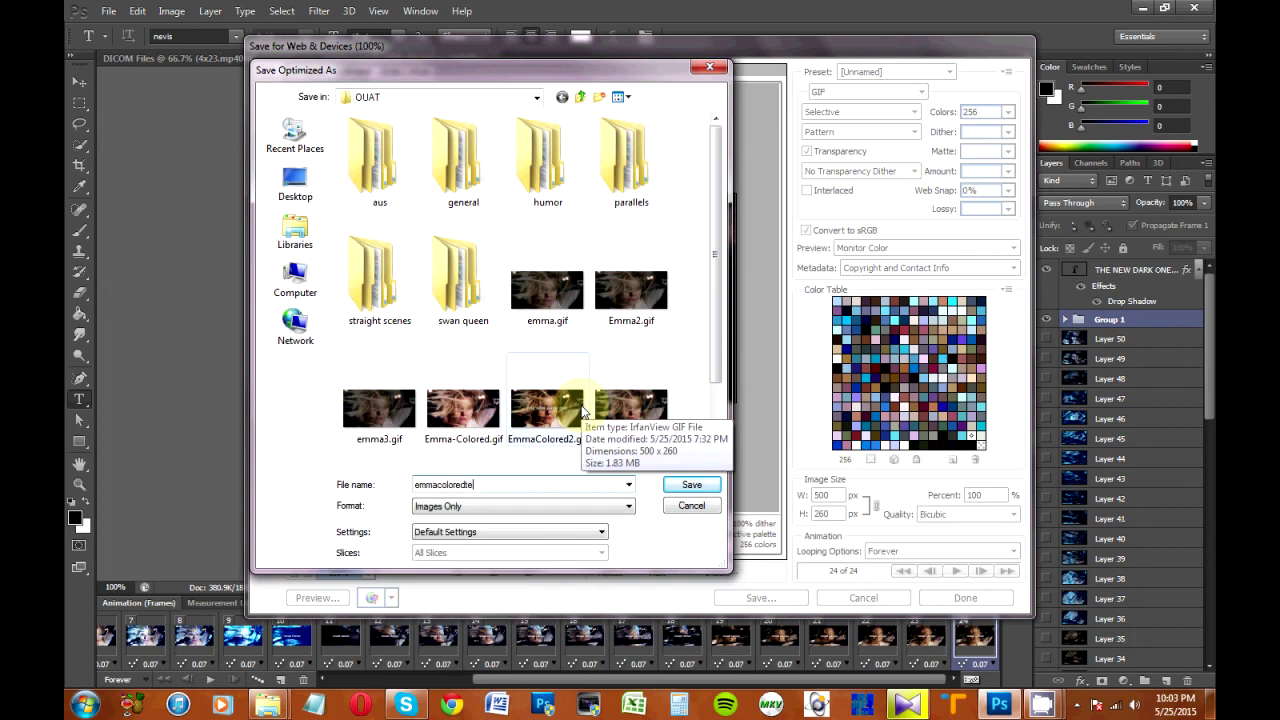
key(Return)
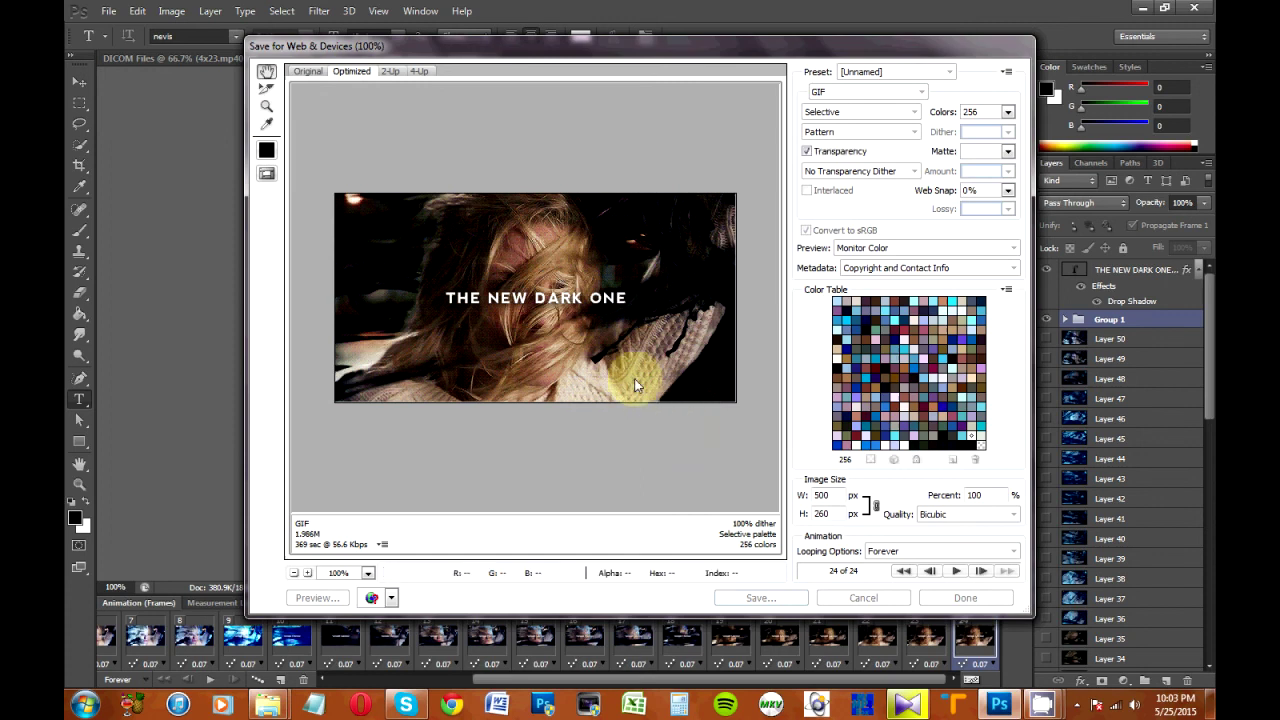